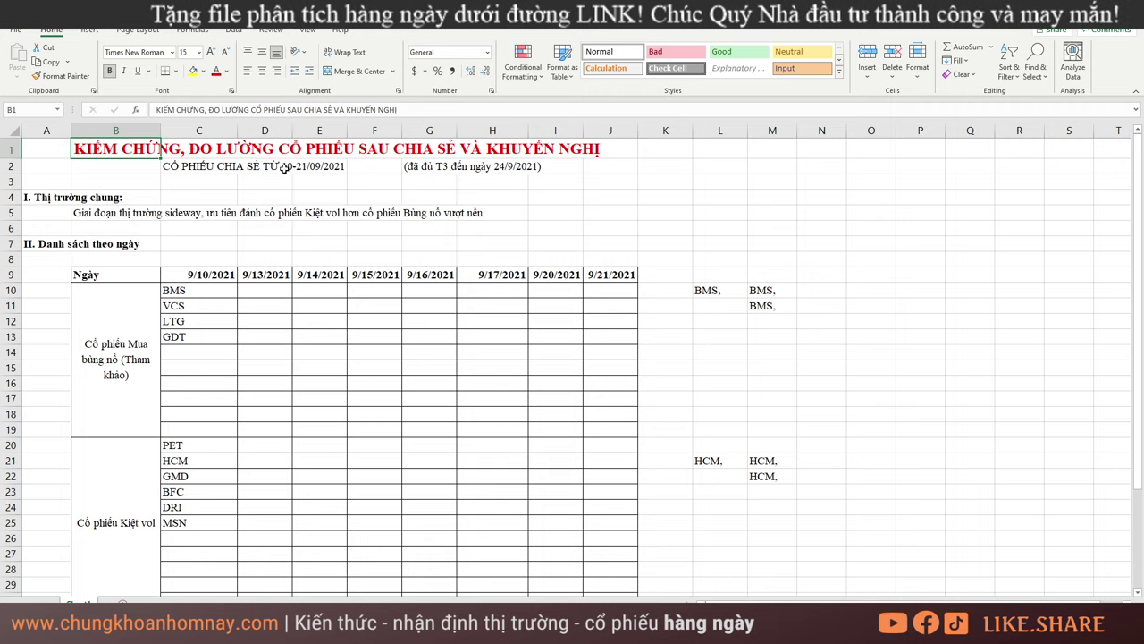
Review the worksheet's title and the share-date line in rows 1 and 2, and check the dates in the system calendar
{"action": "left_click_drag", "start_coordinate": [604, 169], "coordinate": [667, 172]}
{"action": "left_click", "coordinate": [51, 146]}
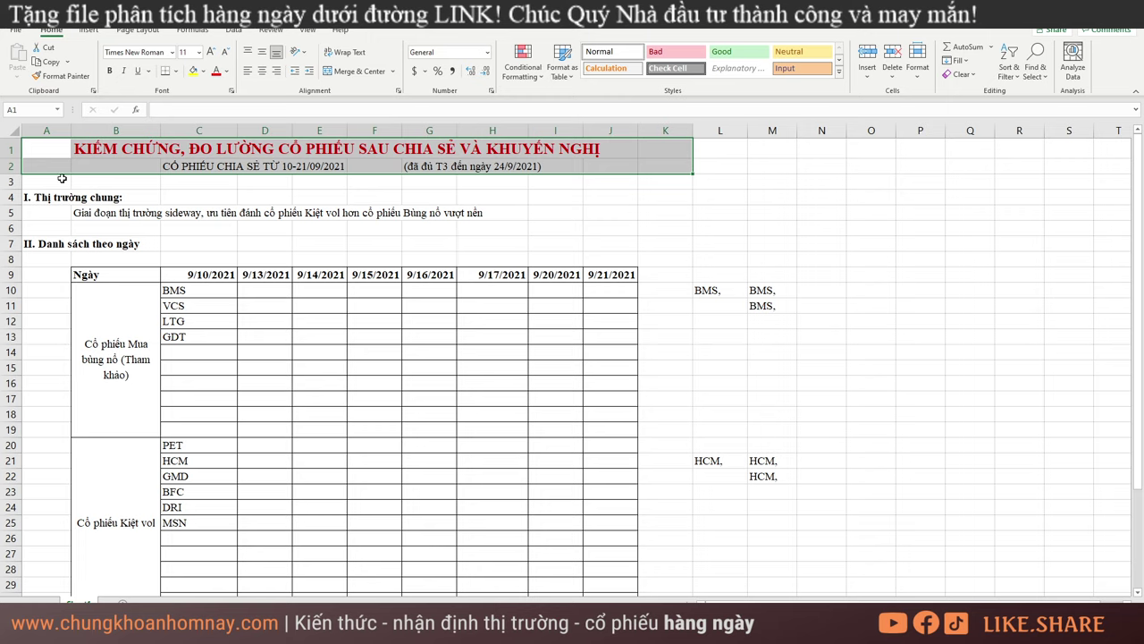
{"action": "left_click", "coordinate": [185, 167]}
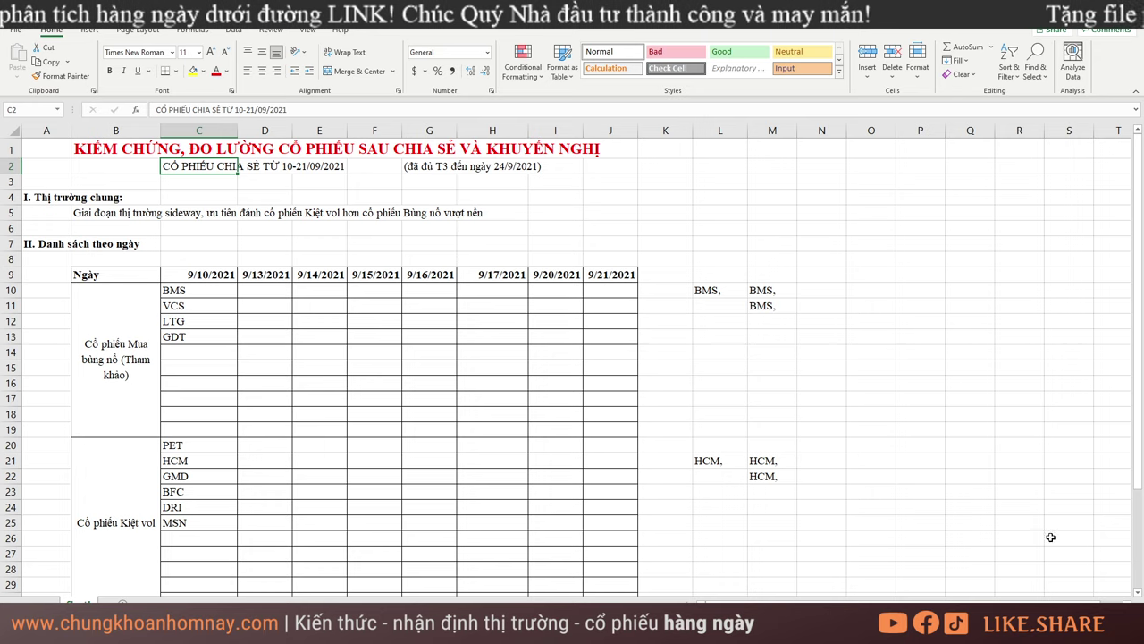
{"action": "left_click", "coordinate": [1104, 633]}
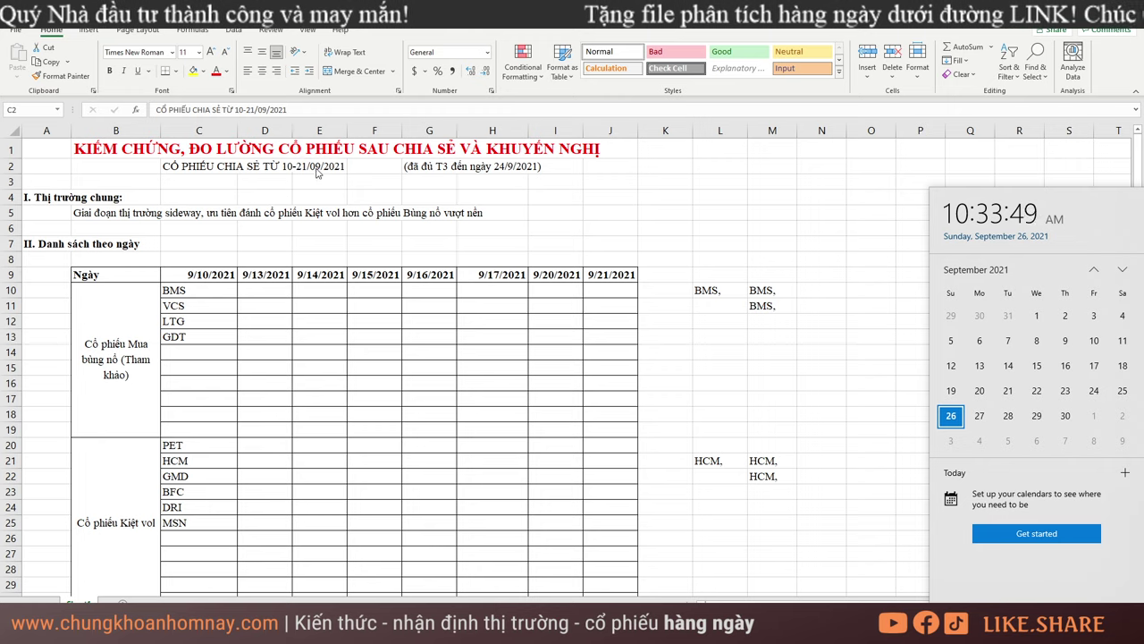
{"action": "left_click", "coordinate": [635, 200]}
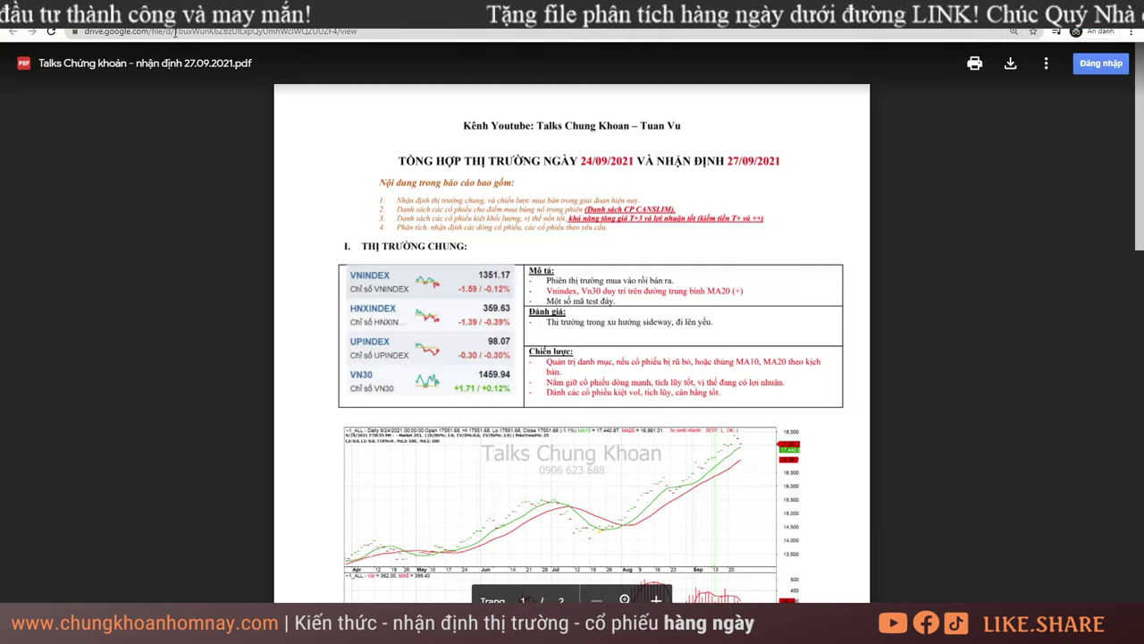
Switch to the YouTube channel page and look over the daily market-forecast videos in the Nhận định thị trường playlist
{"action": "left_click", "coordinate": [125, 572]}
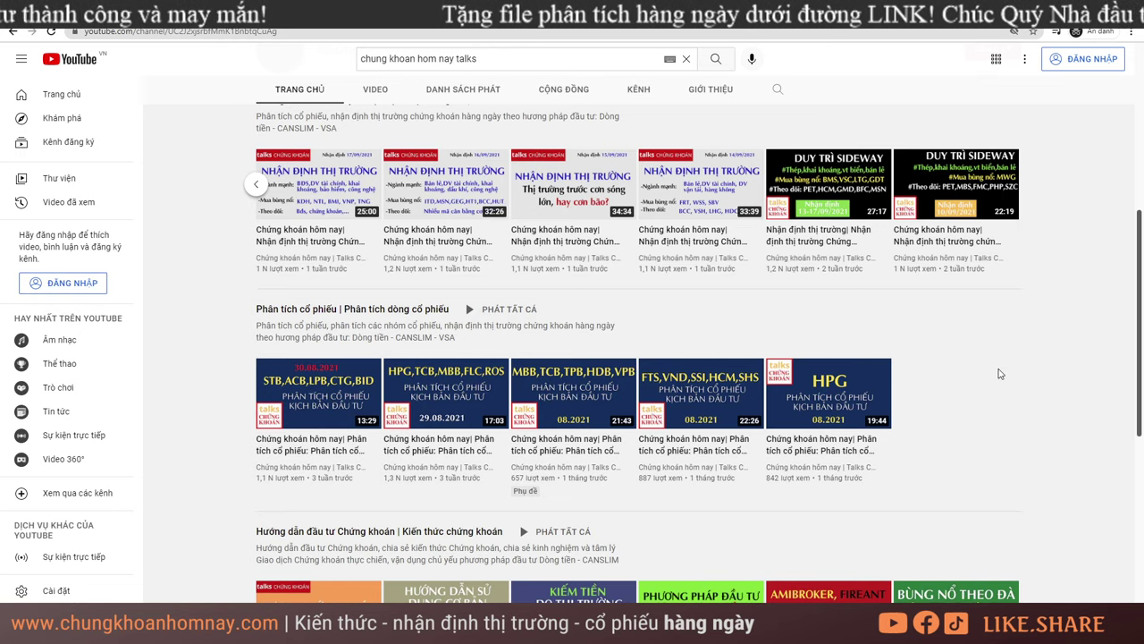
{"action": "scroll", "coordinate": [1000, 374], "scroll_direction": "up", "scroll_amount": 2}
{"action": "mouse_move", "coordinate": [330, 360]}
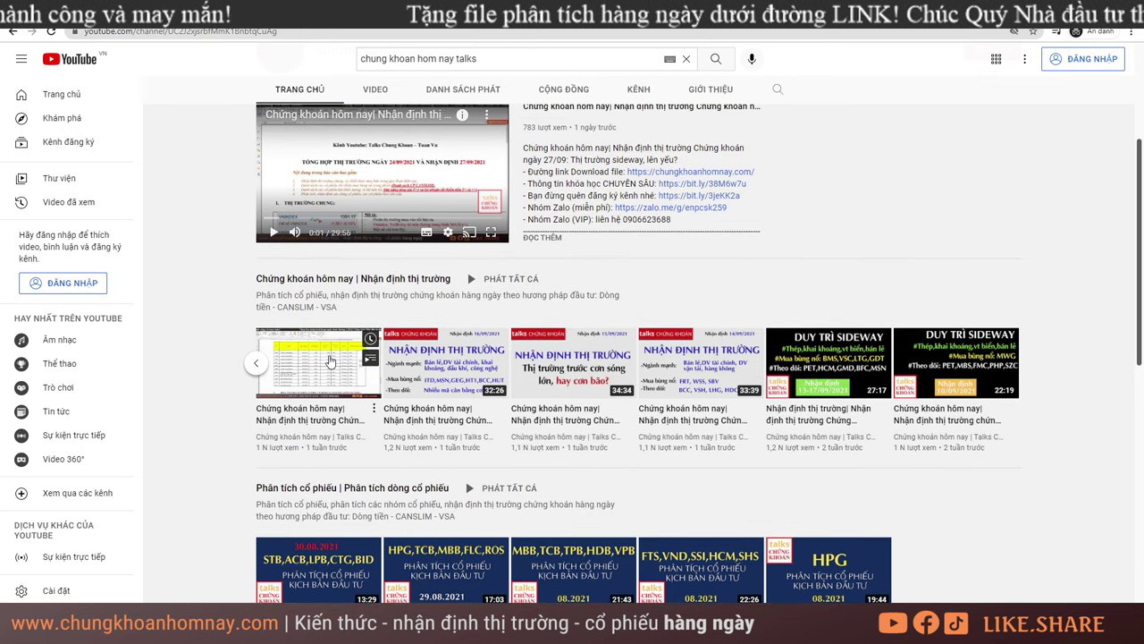
{"action": "mouse_move", "coordinate": [536, 387]}
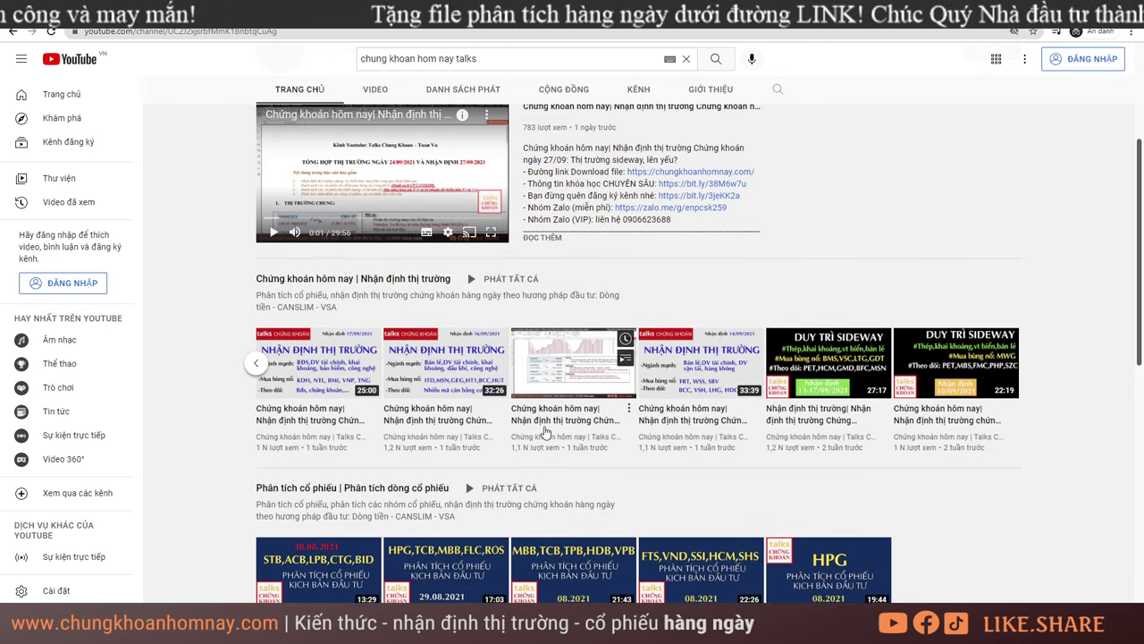
{"action": "mouse_move", "coordinate": [643, 452]}
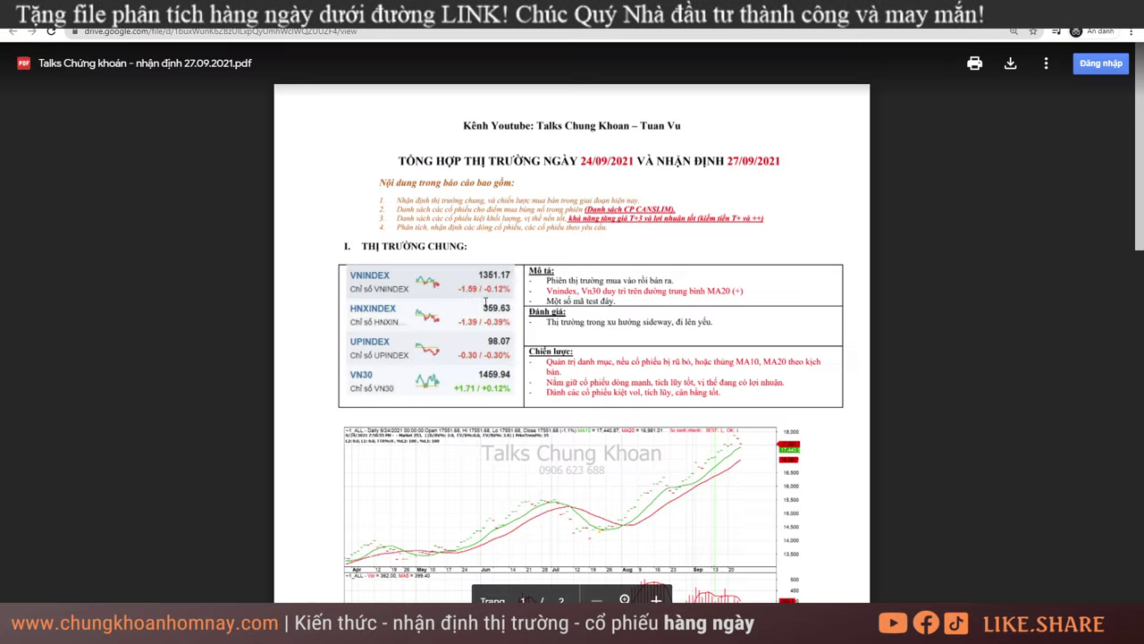
Skim the 27.09.2021 market report in the browser and the 13/09/2021 report in the PDF reader
{"action": "scroll", "coordinate": [530, 310], "scroll_direction": "down", "scroll_amount": 10}
{"action": "scroll", "coordinate": [530, 310], "scroll_direction": "down", "scroll_amount": 6}
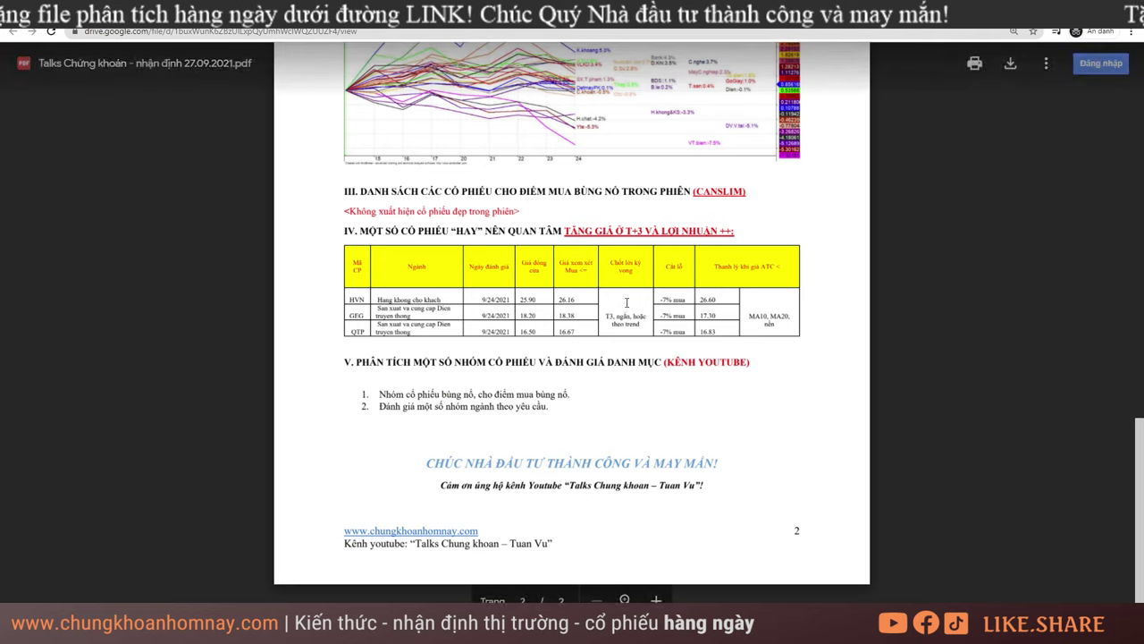
{"action": "scroll", "coordinate": [612, 359], "scroll_direction": "up", "scroll_amount": 8}
{"action": "scroll", "coordinate": [602, 456], "scroll_direction": "down", "scroll_amount": 7}
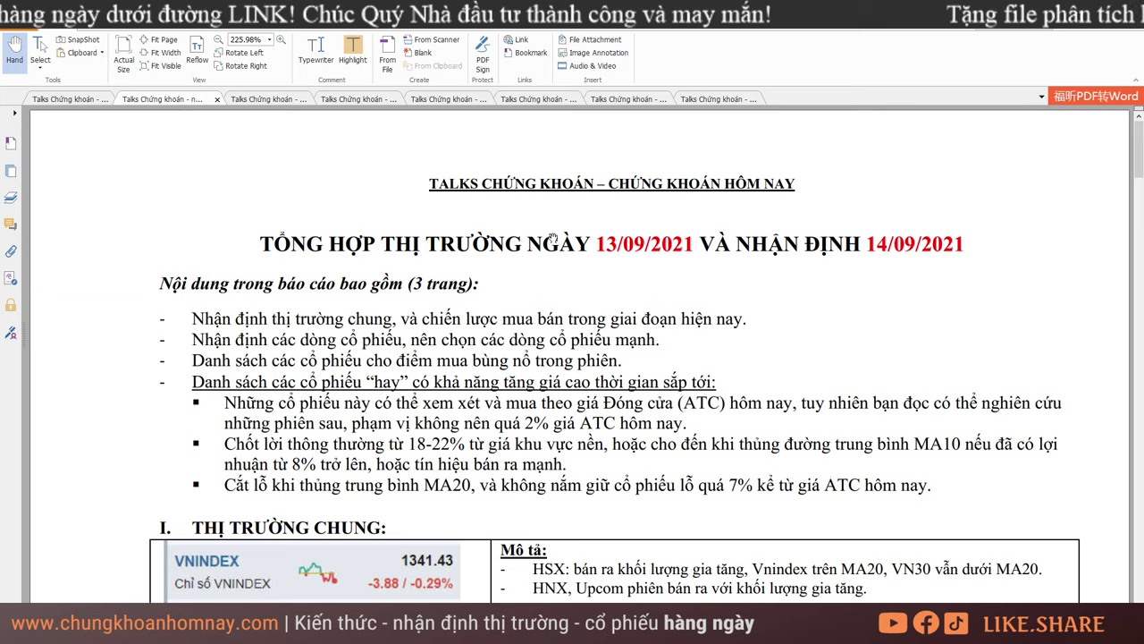
{"action": "scroll", "coordinate": [577, 262], "scroll_direction": "down", "scroll_amount": 3}
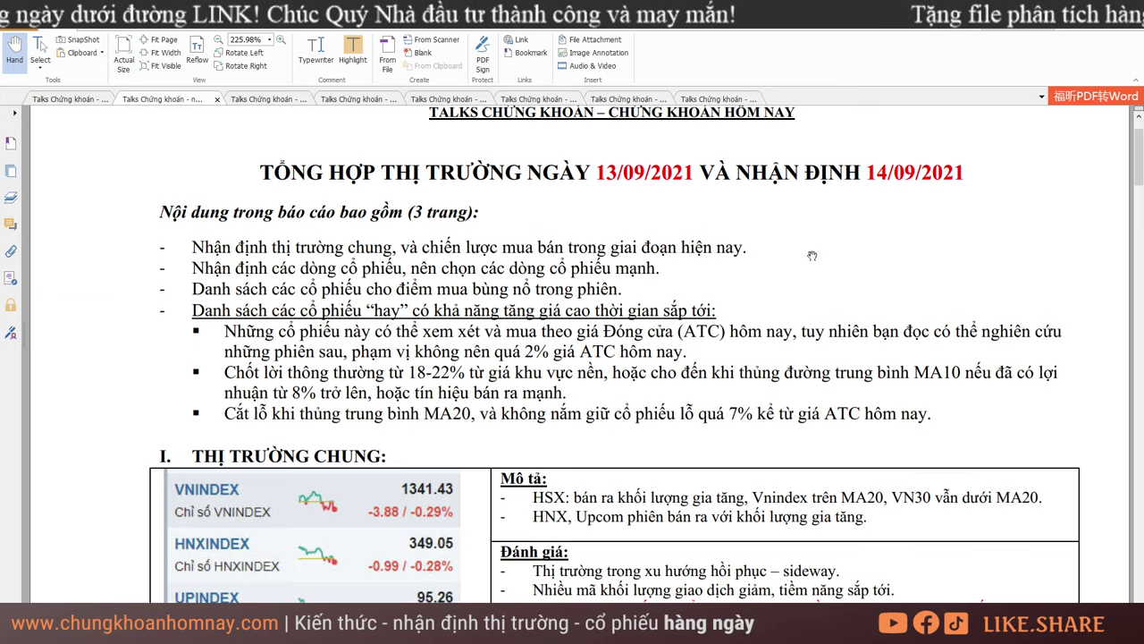
{"action": "scroll", "coordinate": [713, 347], "scroll_direction": "down", "scroll_amount": 10}
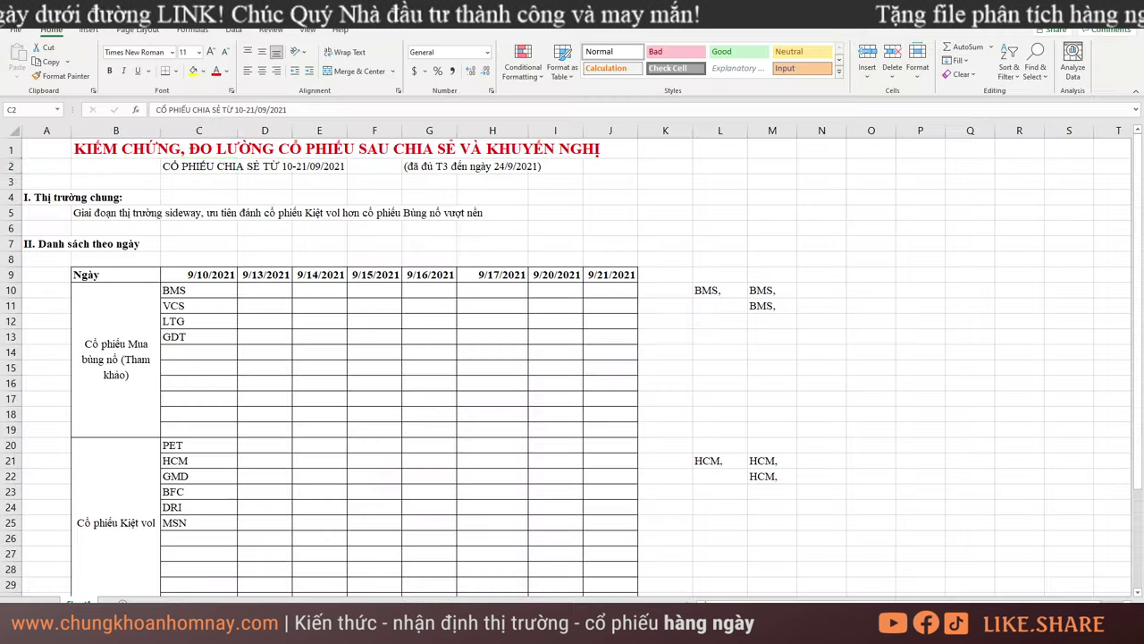
Fill the general-market comment in B5:H5 with yellow
{"action": "left_click", "coordinate": [104, 211]}
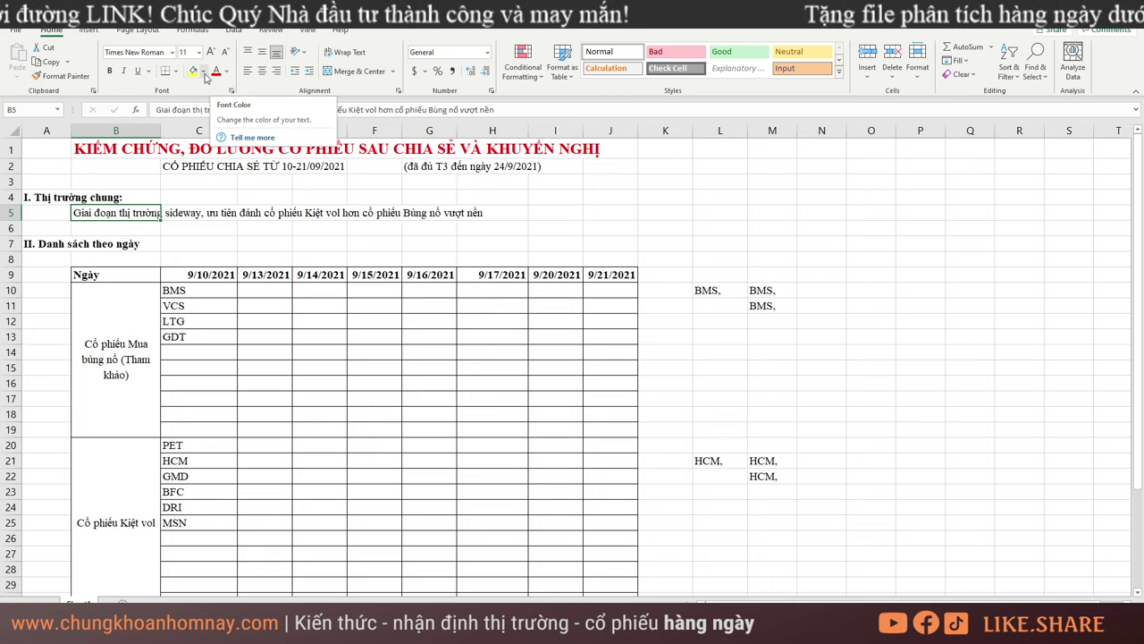
{"action": "left_click_drag", "start_coordinate": [117, 213], "coordinate": [523, 213]}
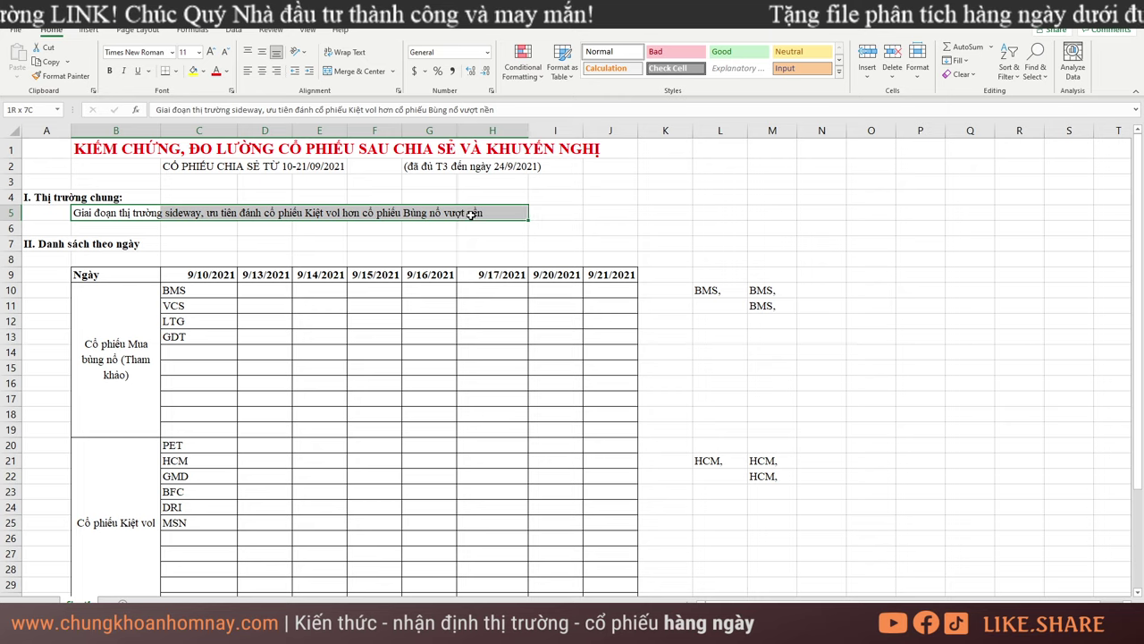
{"action": "left_click", "coordinate": [191, 74]}
{"action": "key", "text": "Down"}
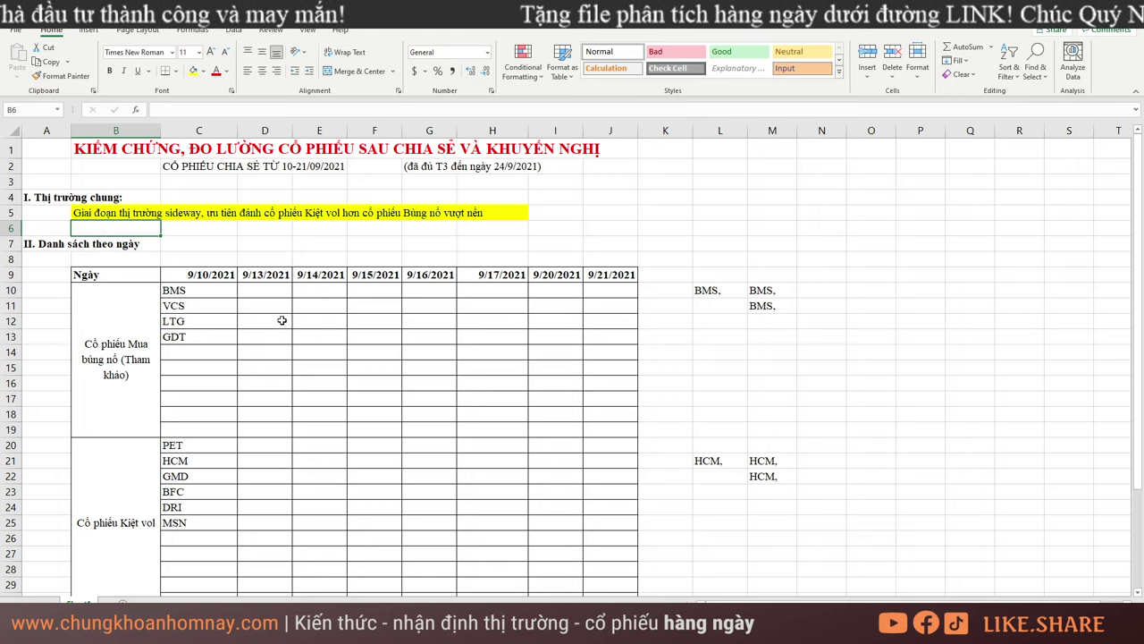
Colour the Cổ phiếu Mua bùng nổ label red and extend its bracketed note to "Tham khảo, không ưu tiên"
{"action": "left_click", "coordinate": [109, 349]}
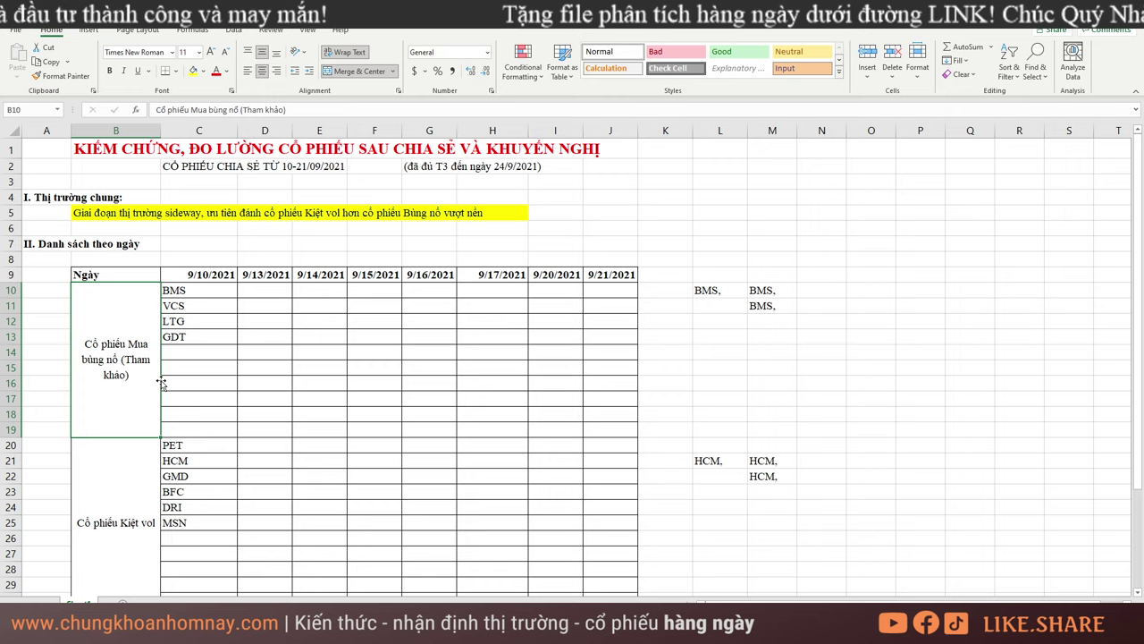
{"action": "left_click", "coordinate": [215, 72]}
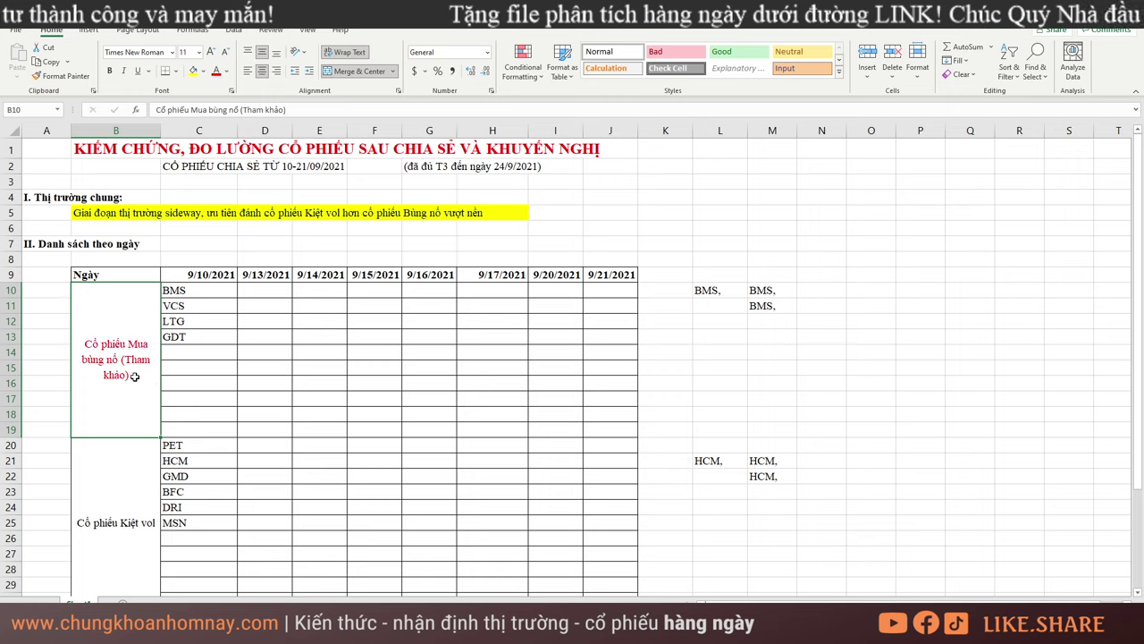
{"action": "double_click", "coordinate": [134, 376]}
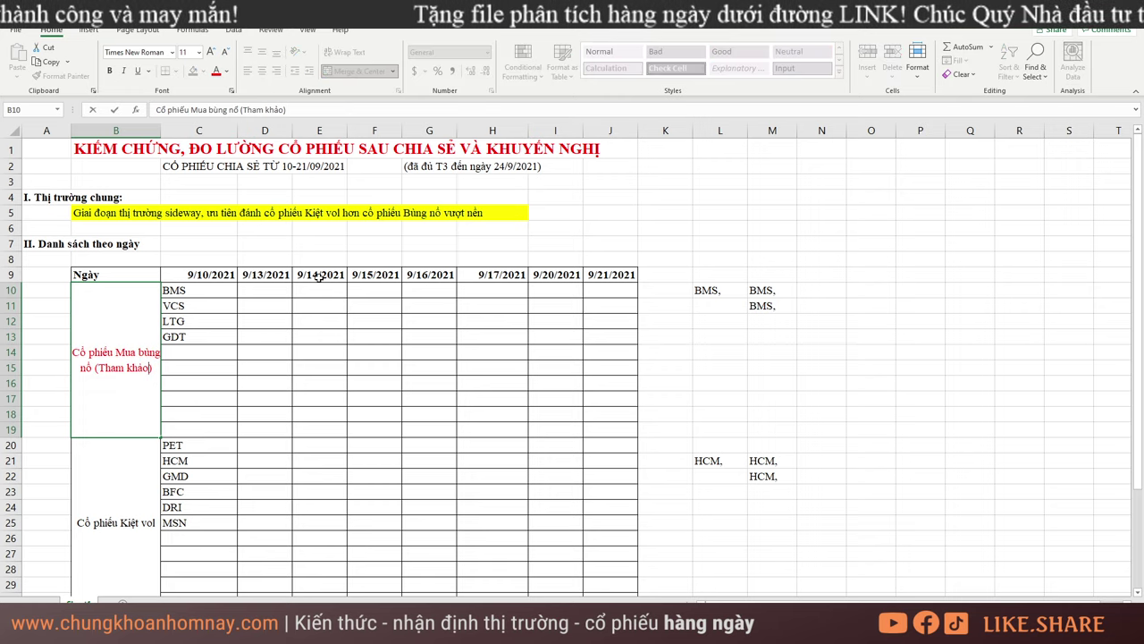
{"action": "type", "text": ", không ưu "}
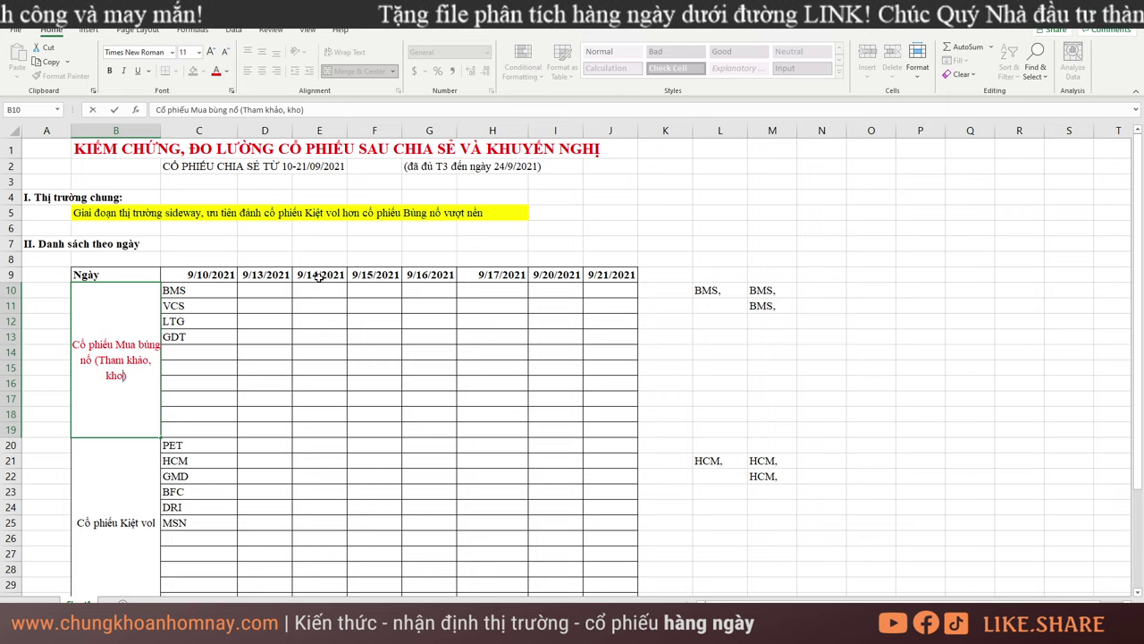
{"action": "type", "text": "tiên"}
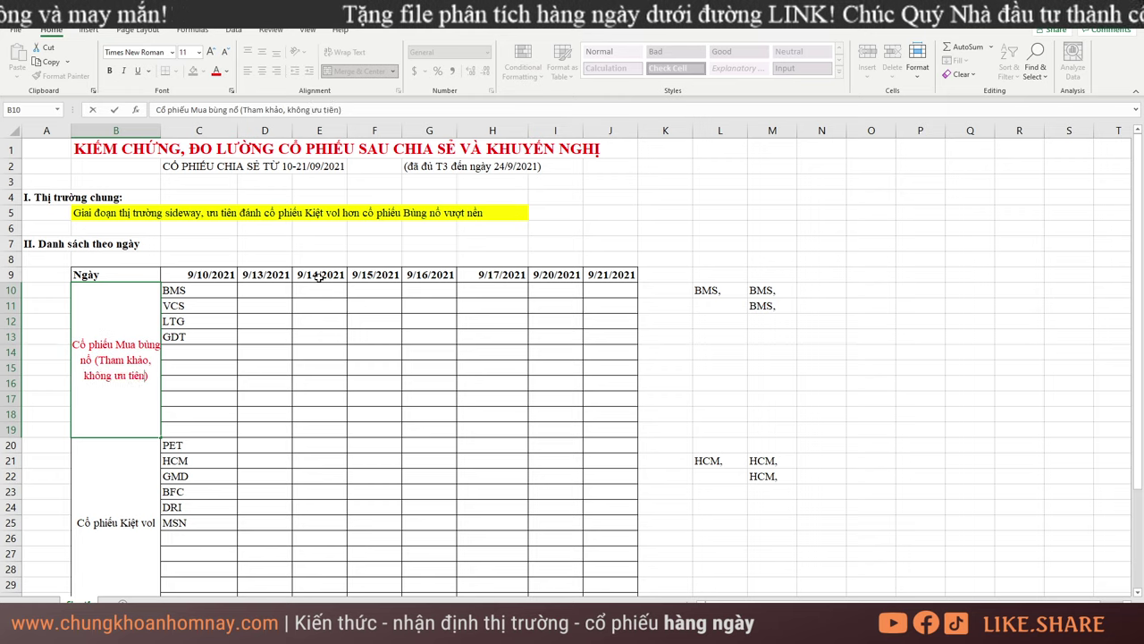
{"action": "key", "text": "Return"}
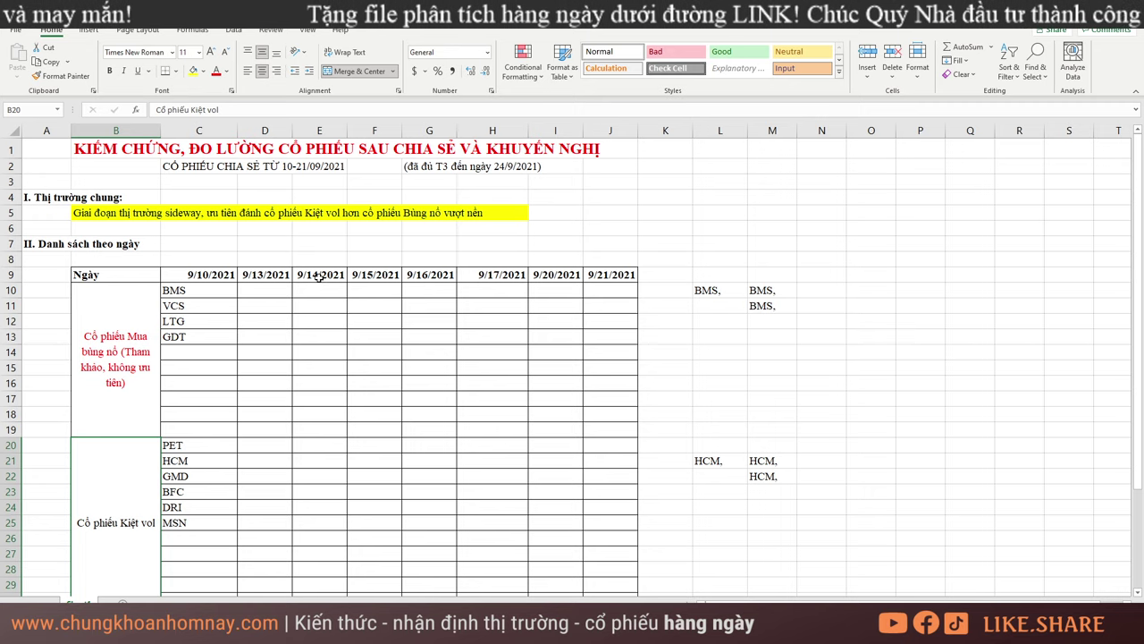
Review the Cổ phiếu Kiệt vol block and the heading and general-market rows 1 to 5
{"action": "scroll", "coordinate": [112, 384], "scroll_direction": "down", "scroll_amount": 2}
{"action": "left_click_drag", "start_coordinate": [123, 414], "coordinate": [602, 467]}
{"action": "scroll", "coordinate": [555, 421], "scroll_direction": "up", "scroll_amount": 2}
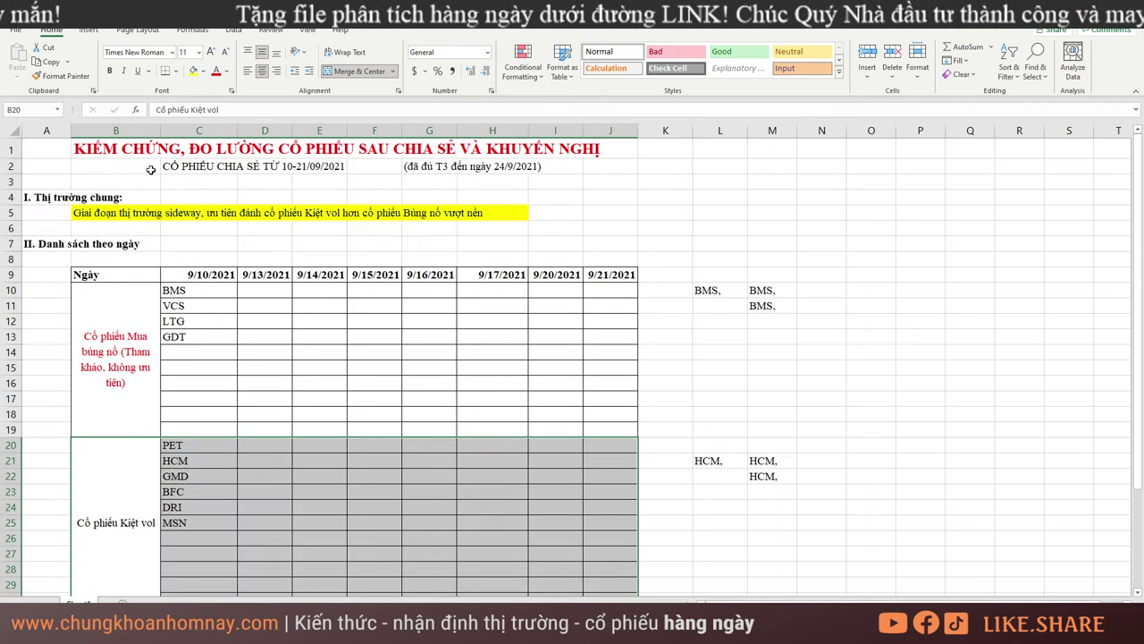
{"action": "left_click_drag", "start_coordinate": [113, 148], "coordinate": [585, 215]}
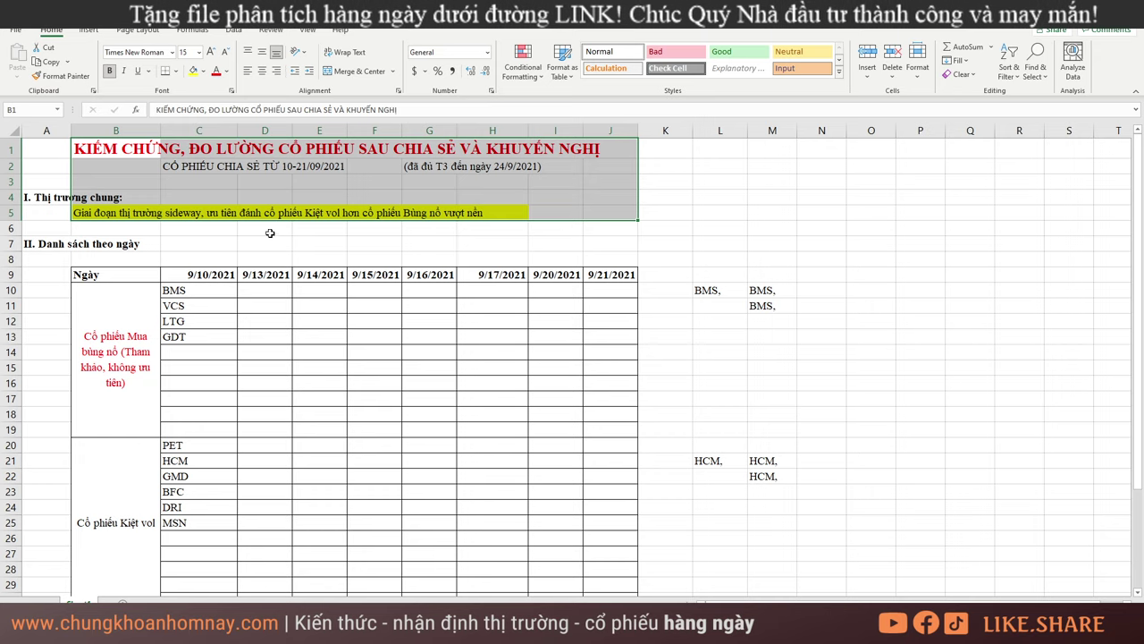
{"action": "left_click", "coordinate": [107, 227]}
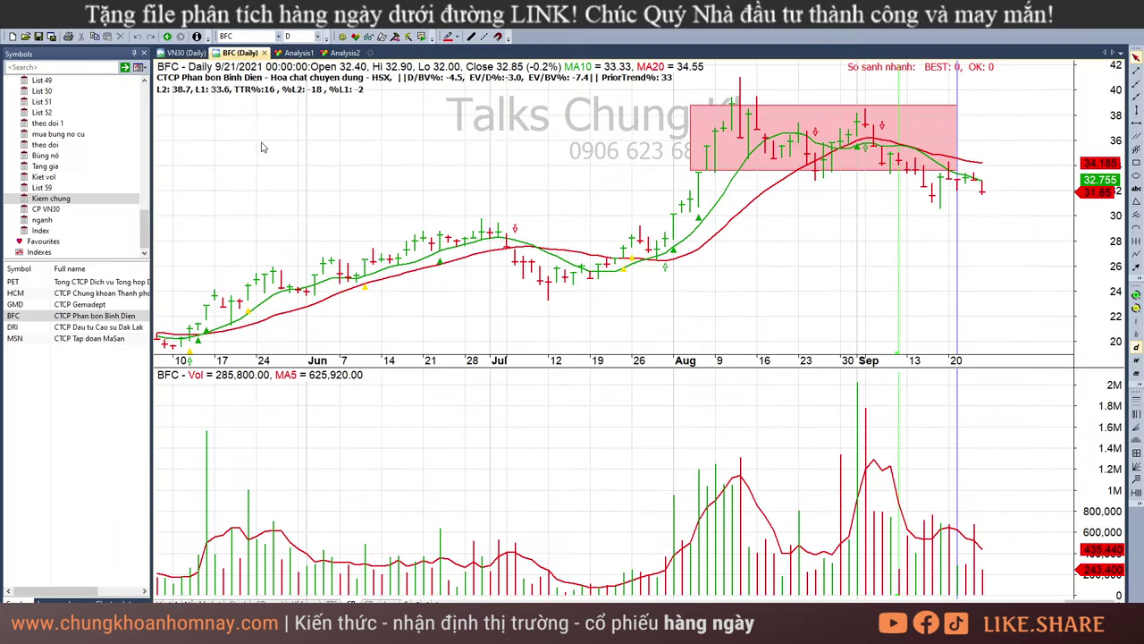
Show the VNINDEX daily chart from the Index watchlist
{"action": "left_click", "coordinate": [42, 219]}
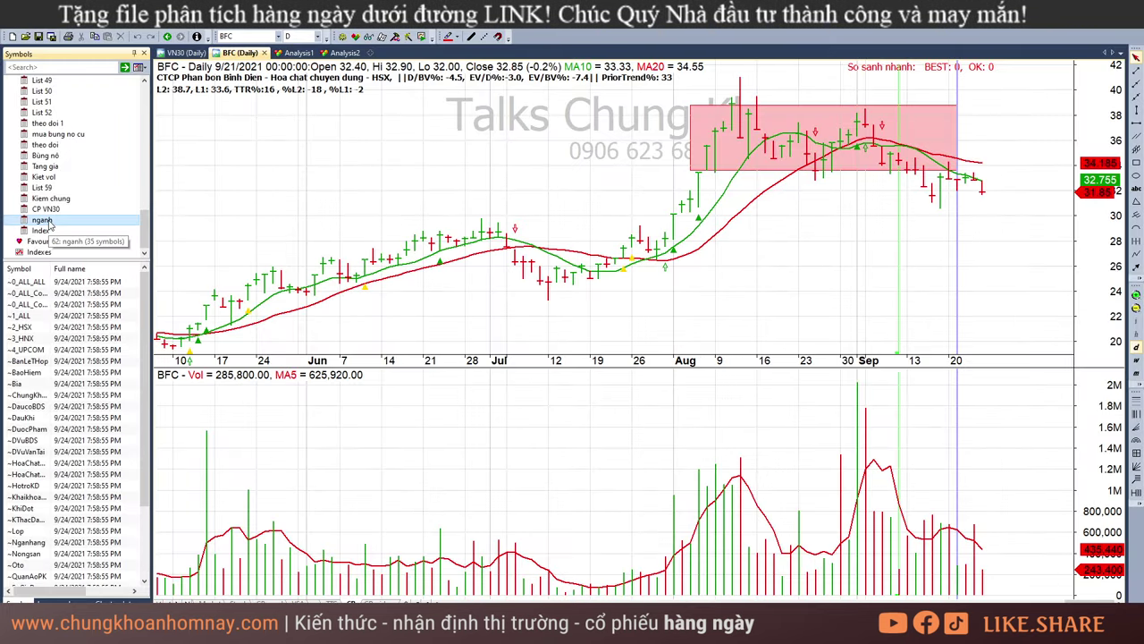
{"action": "key", "text": "Up"}
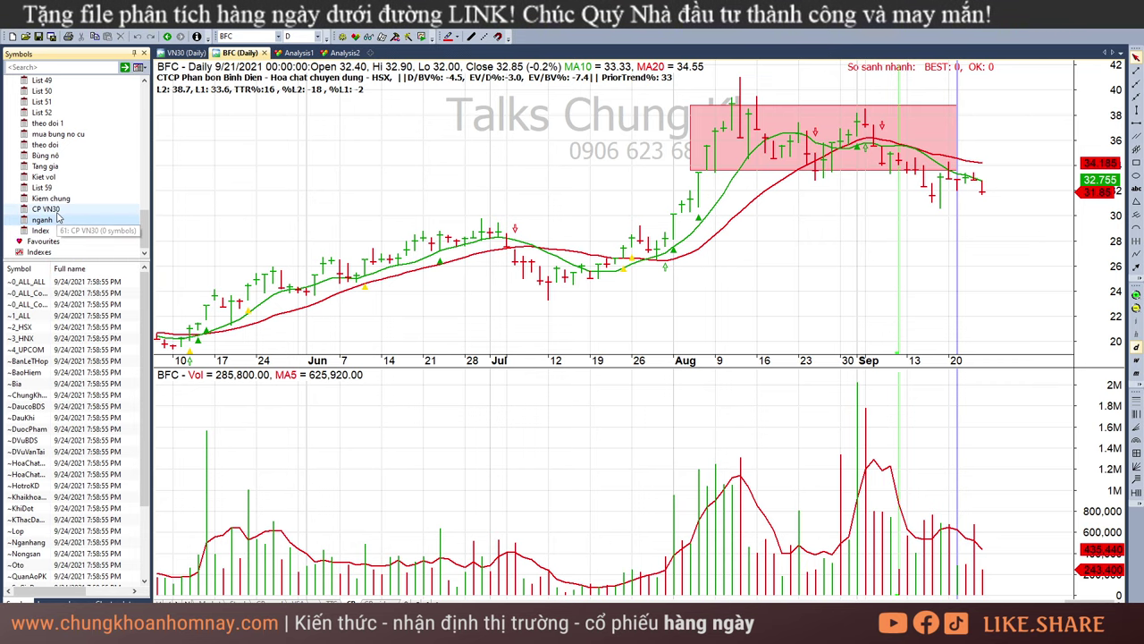
{"action": "left_click", "coordinate": [43, 230]}
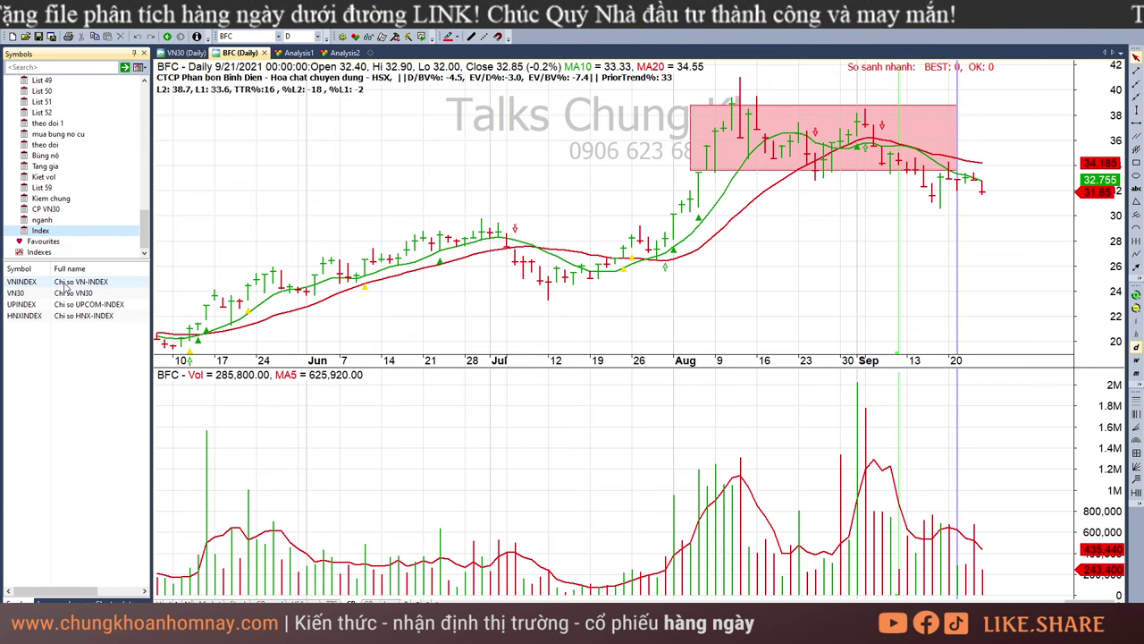
{"action": "left_click", "coordinate": [64, 284]}
Examine the VNINDEX price history from early 2021 through the latest September sessions
{"action": "left_click", "coordinate": [693, 276]}
{"action": "left_click", "coordinate": [561, 267]}
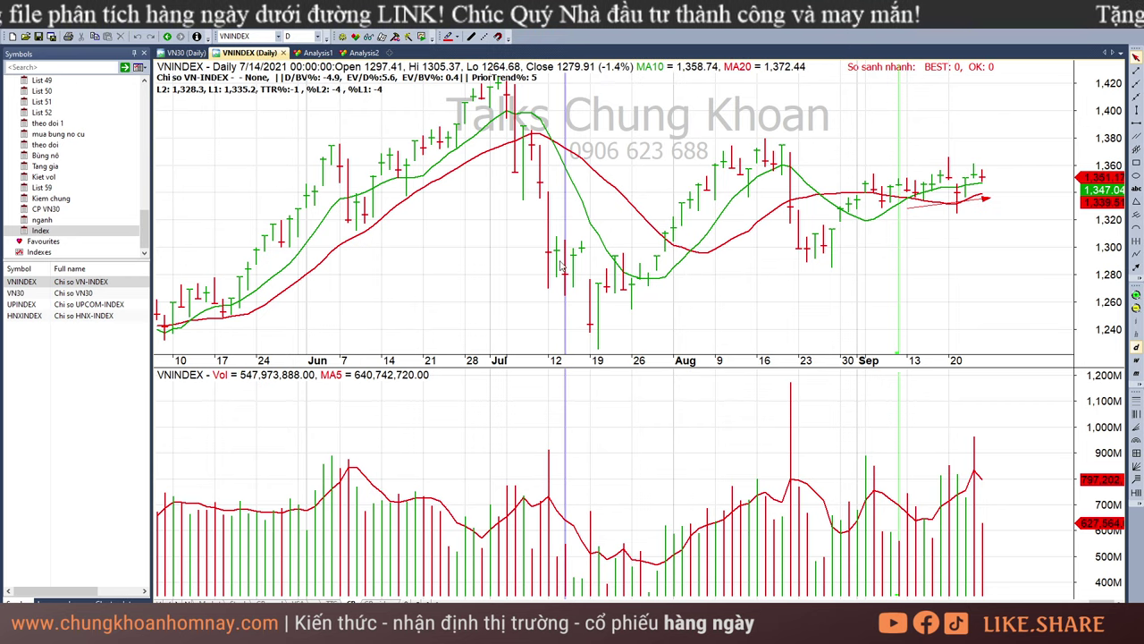
{"action": "left_click", "coordinate": [344, 208]}
{"action": "left_click", "coordinate": [448, 166]}
{"action": "left_click", "coordinate": [485, 117]}
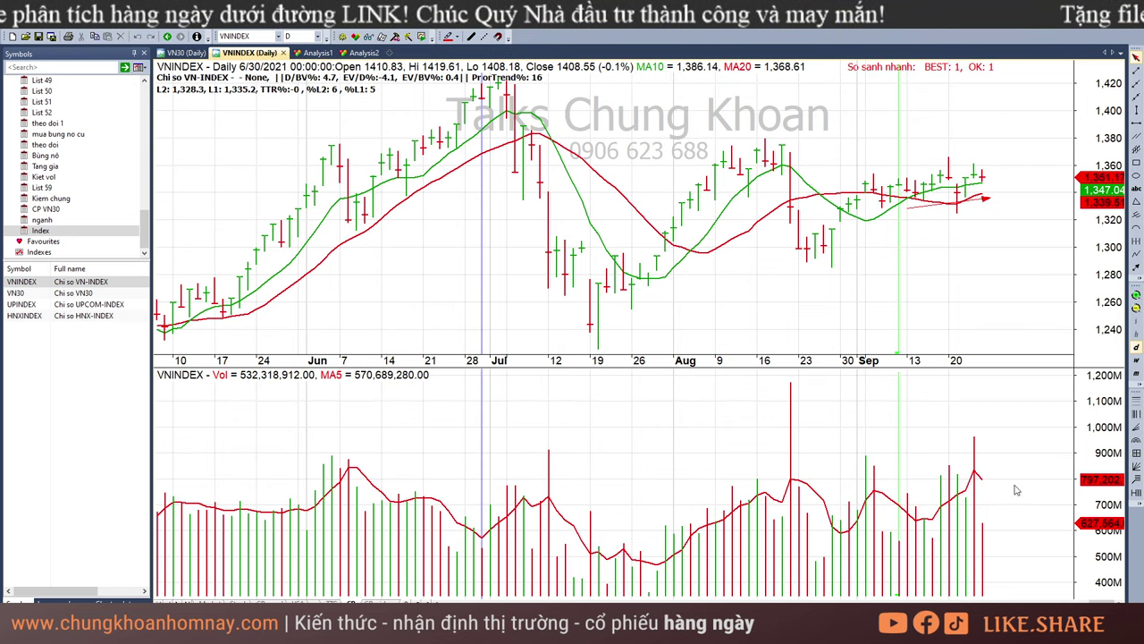
{"action": "left_click_drag", "start_coordinate": [1098, 596], "coordinate": [1085, 597]}
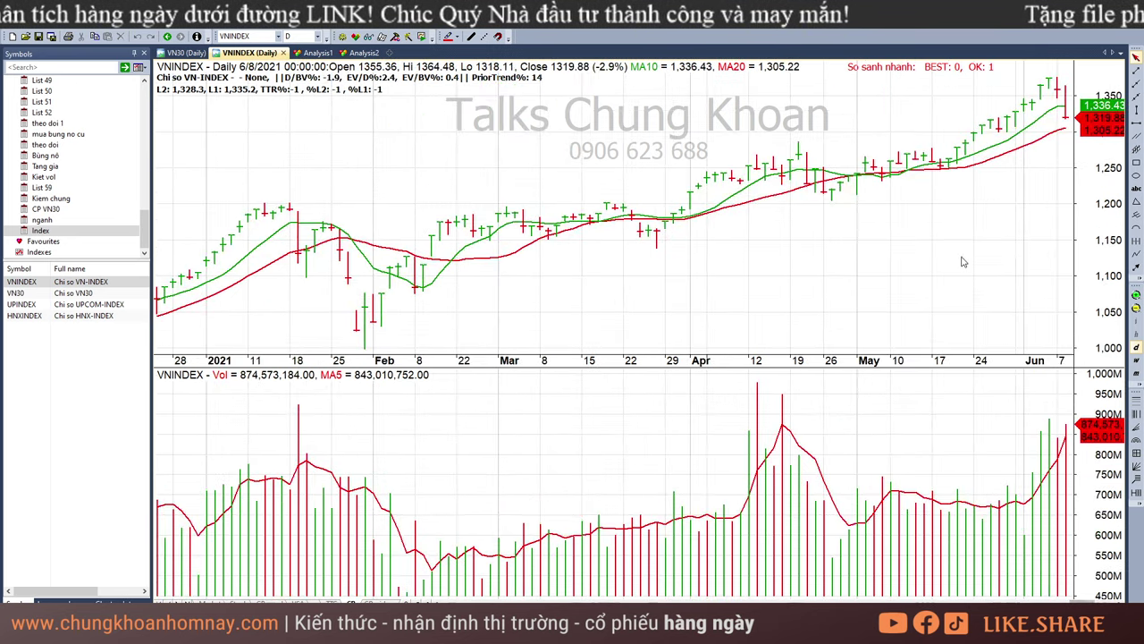
{"action": "left_click", "coordinate": [964, 262]}
{"action": "left_click", "coordinate": [1010, 174]}
{"action": "scroll", "coordinate": [1010, 173], "scroll_direction": "down", "scroll_amount": 10}
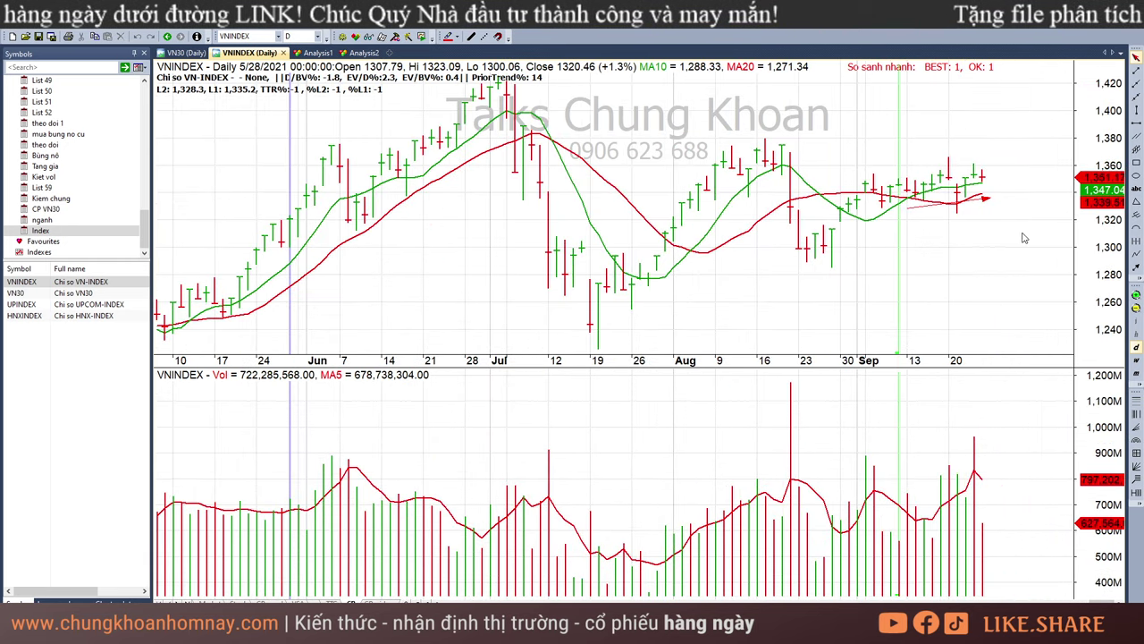
{"action": "left_click", "coordinate": [966, 203]}
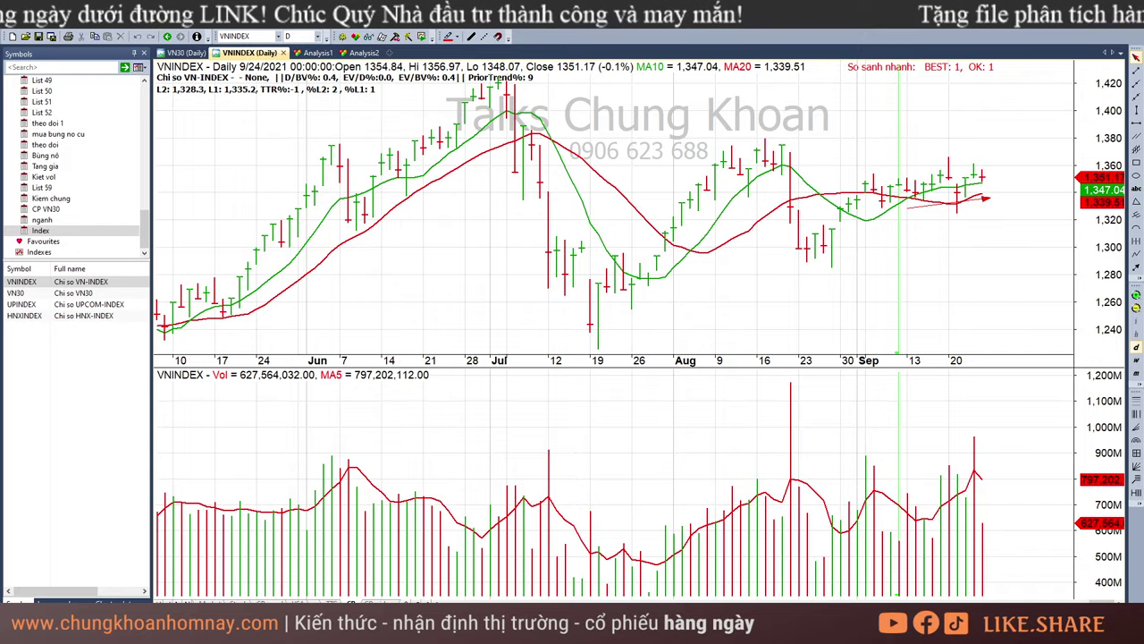
Check the date columns 9/10/2021 to 9/21/2021 in the Excel table and locate the 9/10/2021 session on the VNINDEX chart
{"action": "key", "text": "alt+Tab"}
{"action": "left_click_drag", "start_coordinate": [212, 275], "coordinate": [606, 404]}
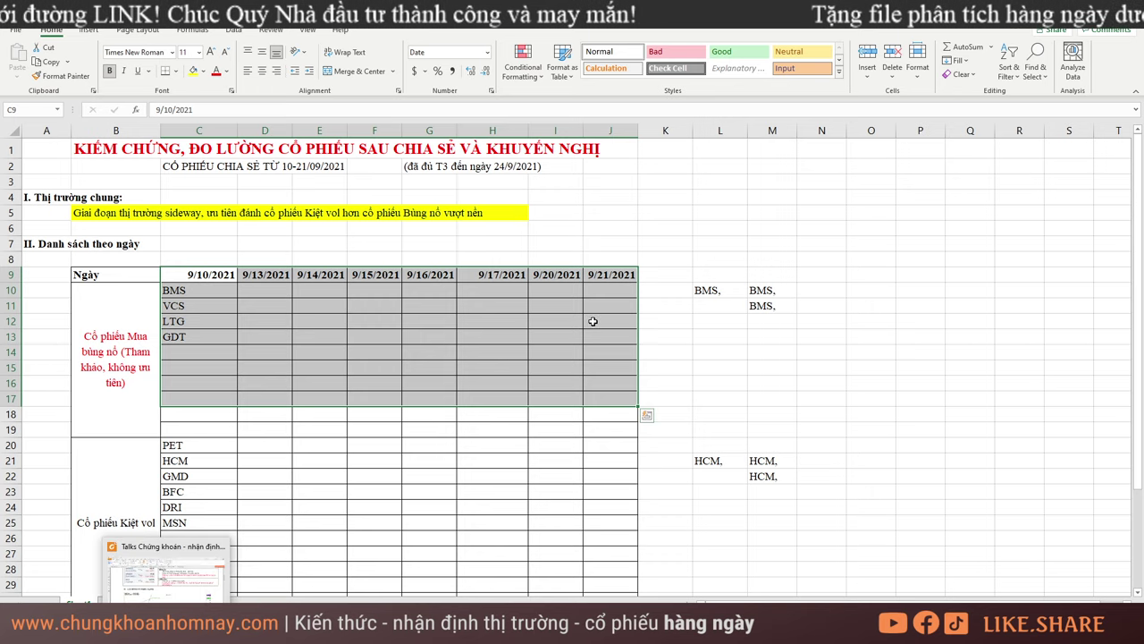
{"action": "left_click", "coordinate": [593, 322]}
{"action": "key", "text": "alt+Tab"}
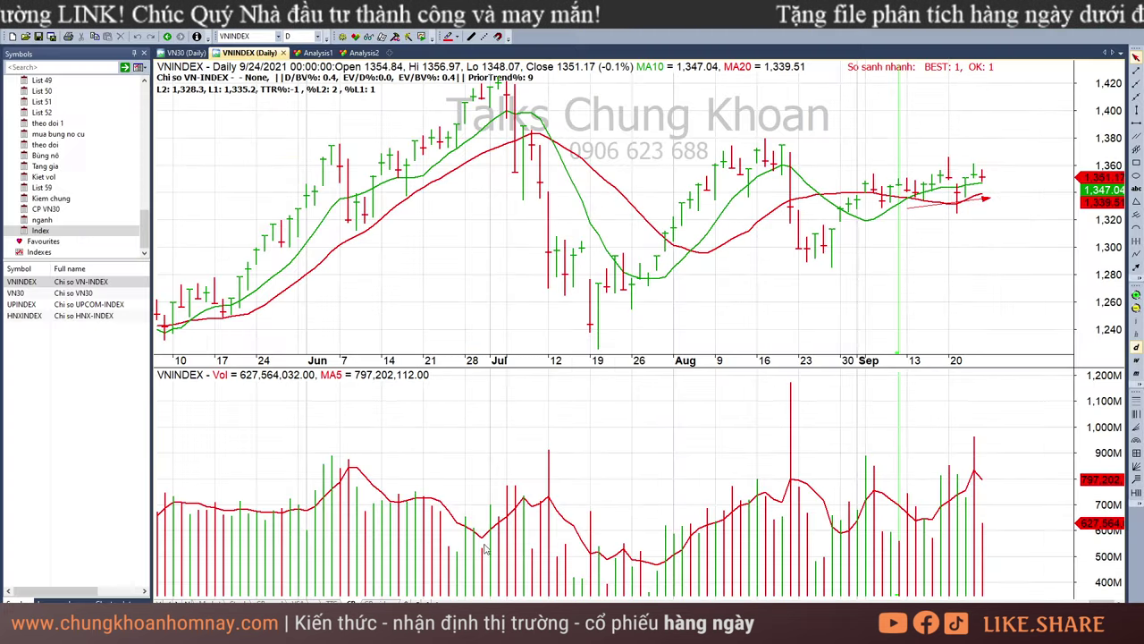
{"action": "left_click", "coordinate": [899, 203]}
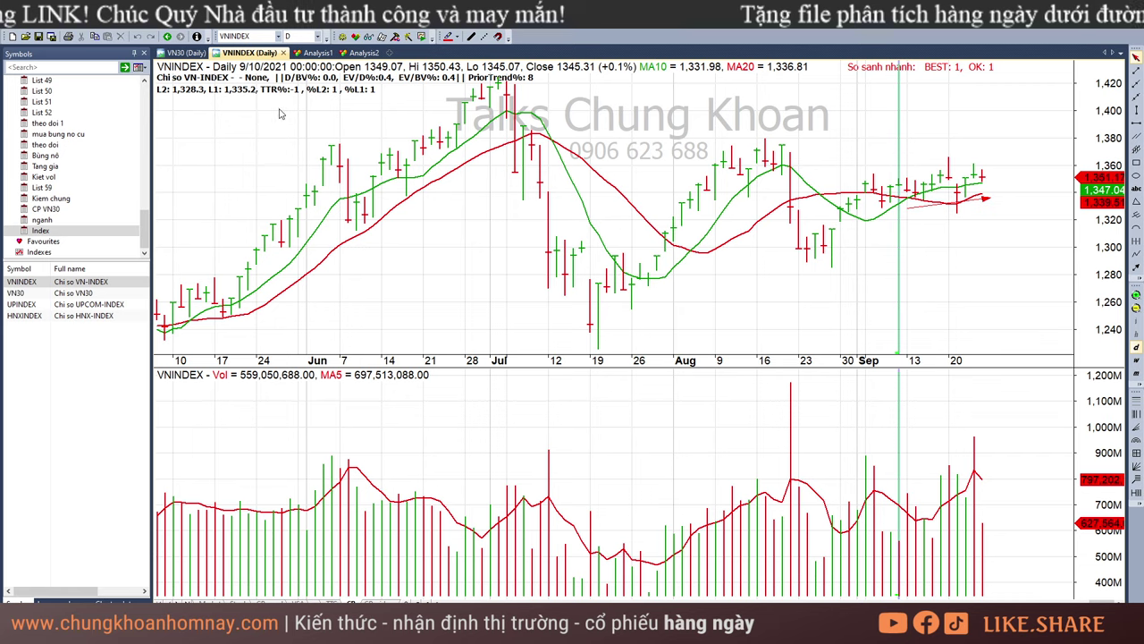
Check the 9/21/2021 session on the VNINDEX chart and enter the note Vnindex: -0.4%, "Khó ăn" in cell D3 of the Excel sheet
{"action": "left_click", "coordinate": [967, 194]}
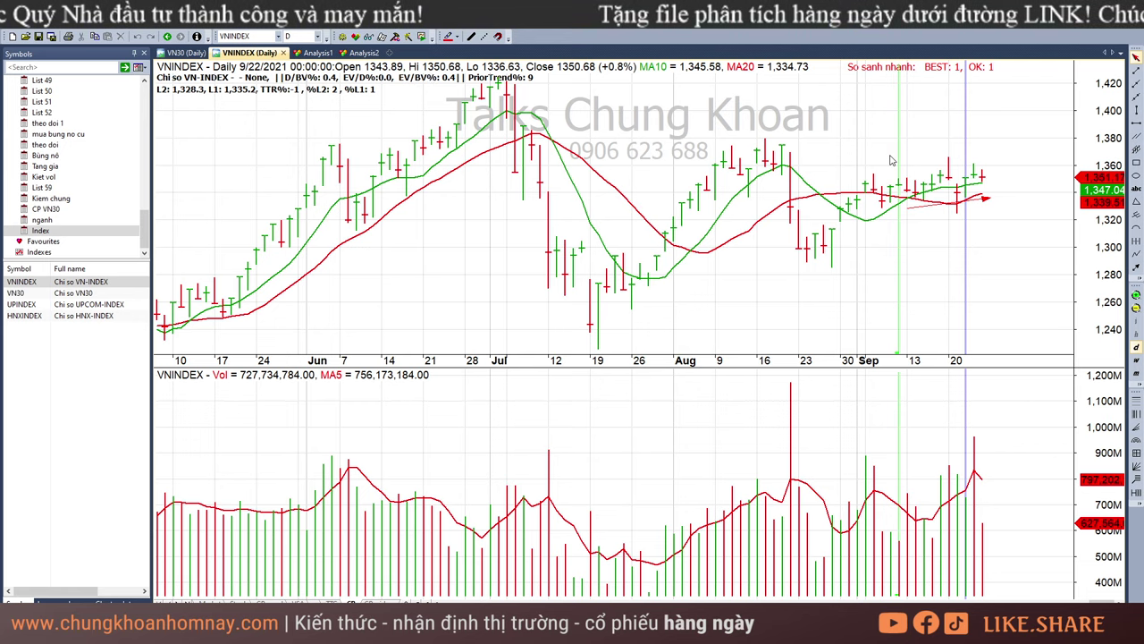
{"action": "key", "text": "Left"}
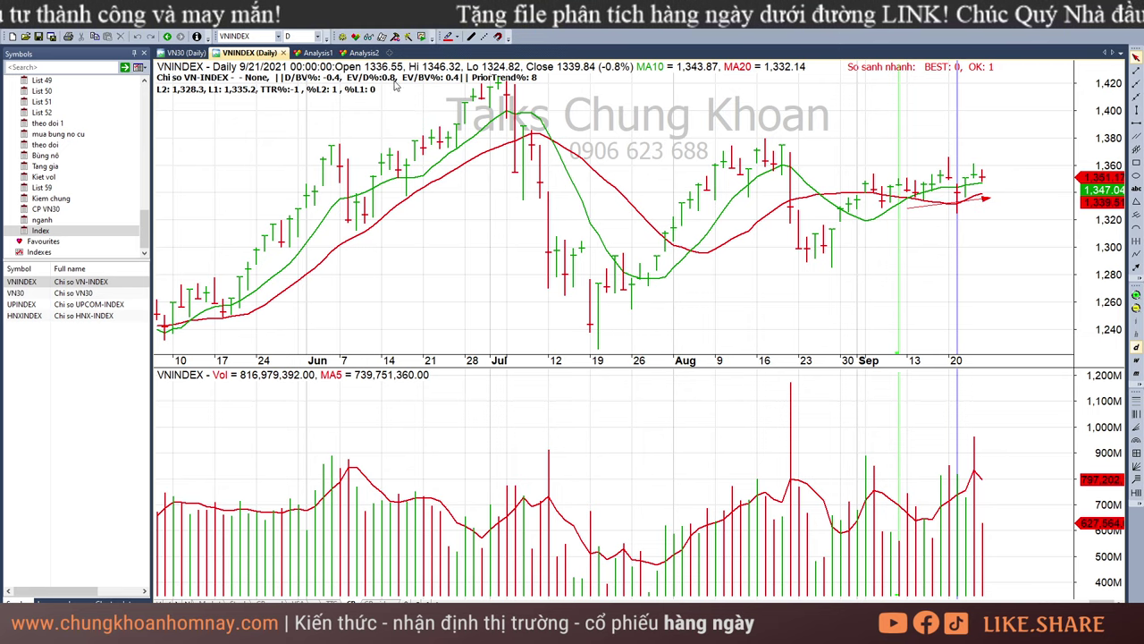
{"action": "key", "text": "alt+Tab"}
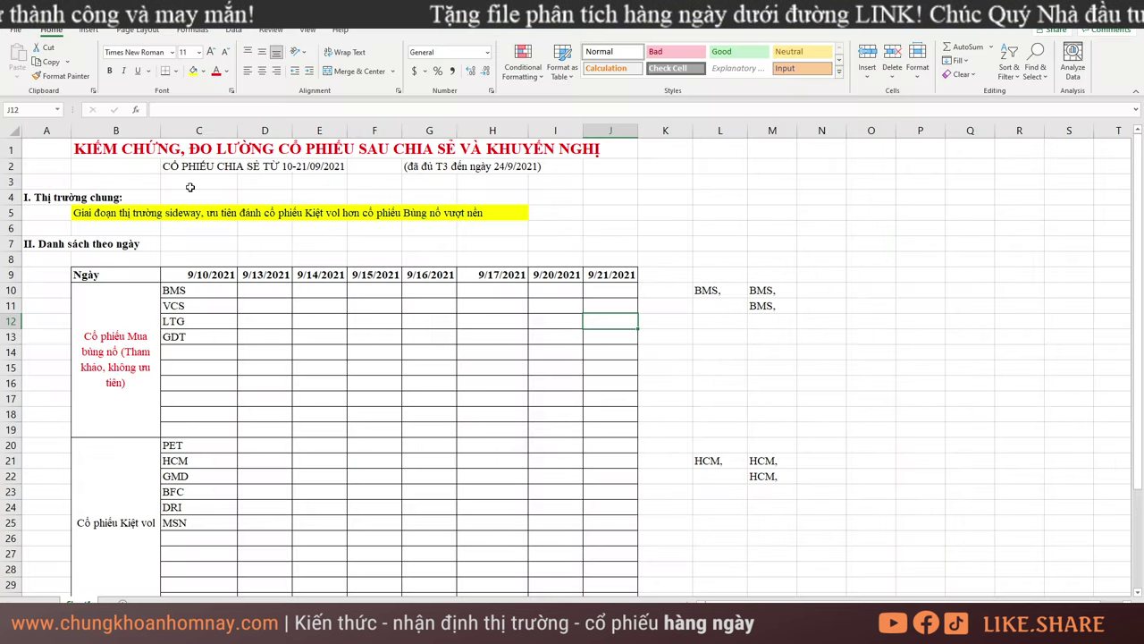
{"action": "left_click", "coordinate": [307, 183]}
{"action": "key", "text": "Left"}
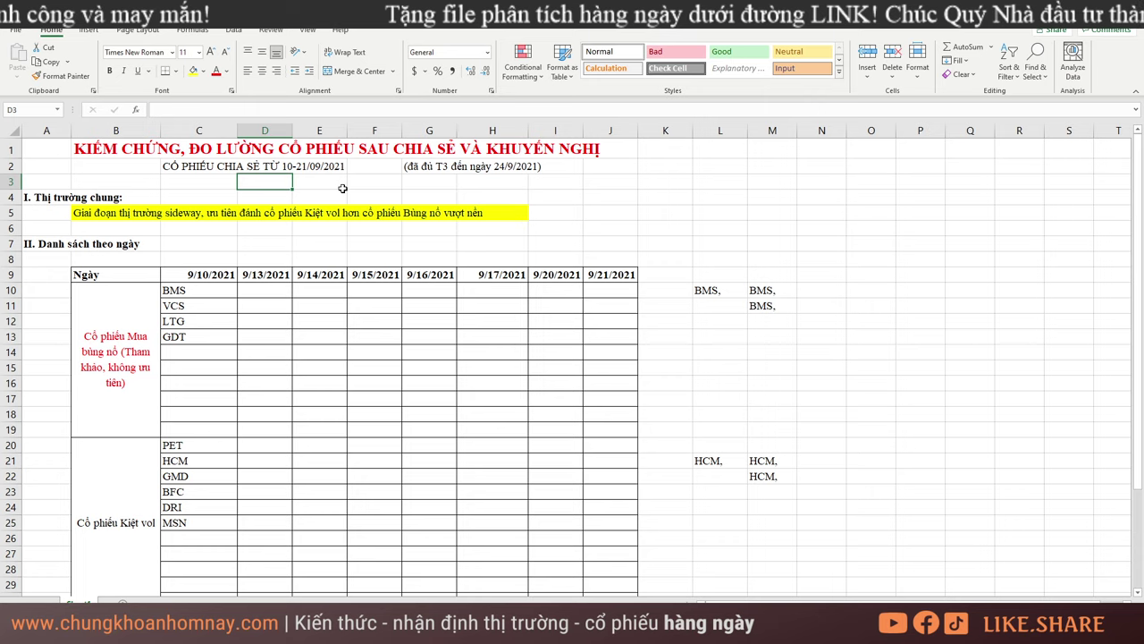
{"action": "type", "text": "Vnindex"}
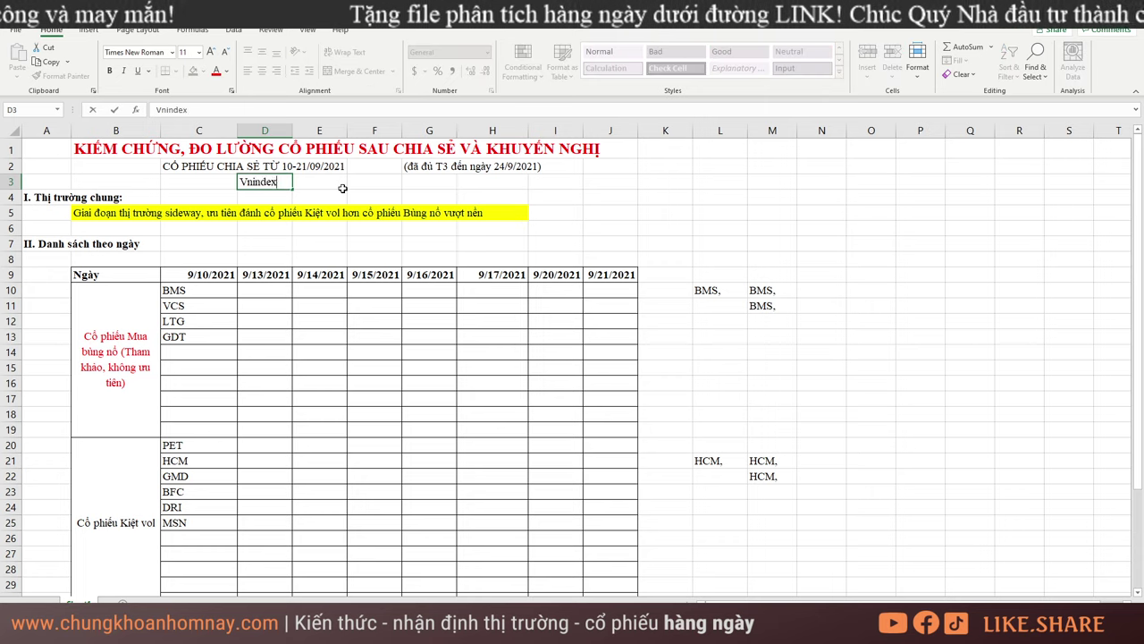
{"action": "type", "text": ": -0"}
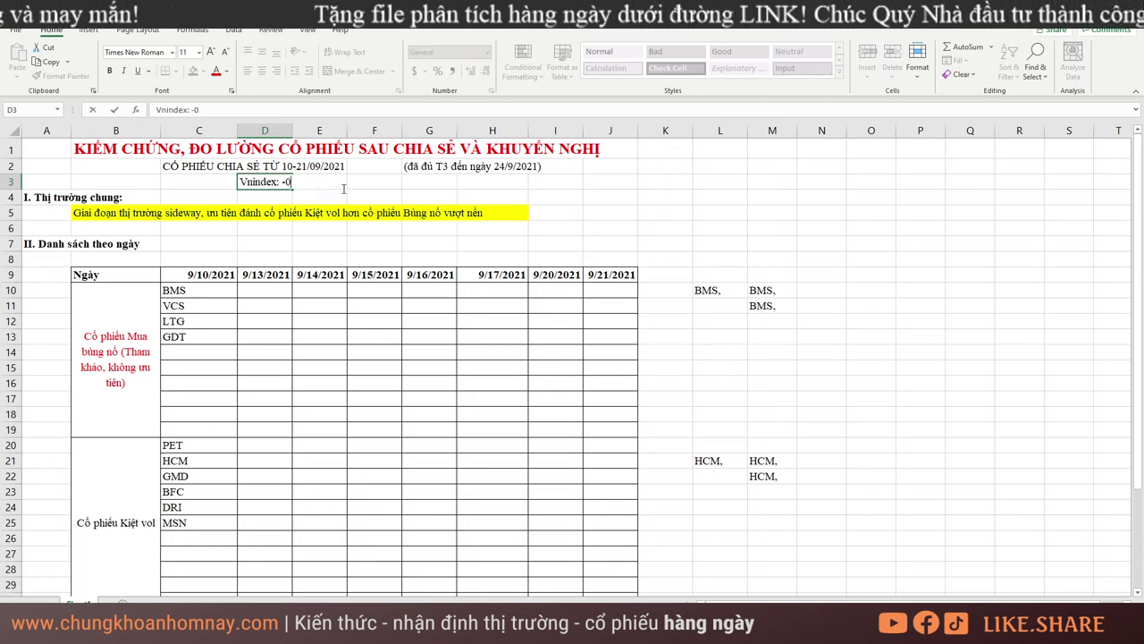
{"action": "type", "text": ".4%, \"Khó ăn"}
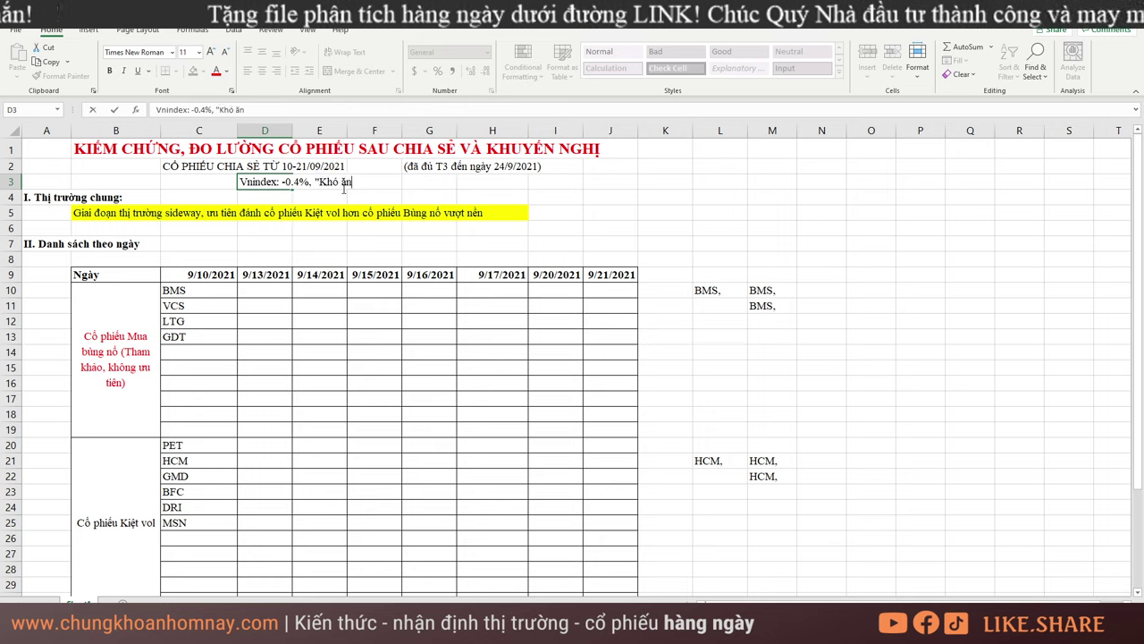
{"action": "key", "text": "Return"}
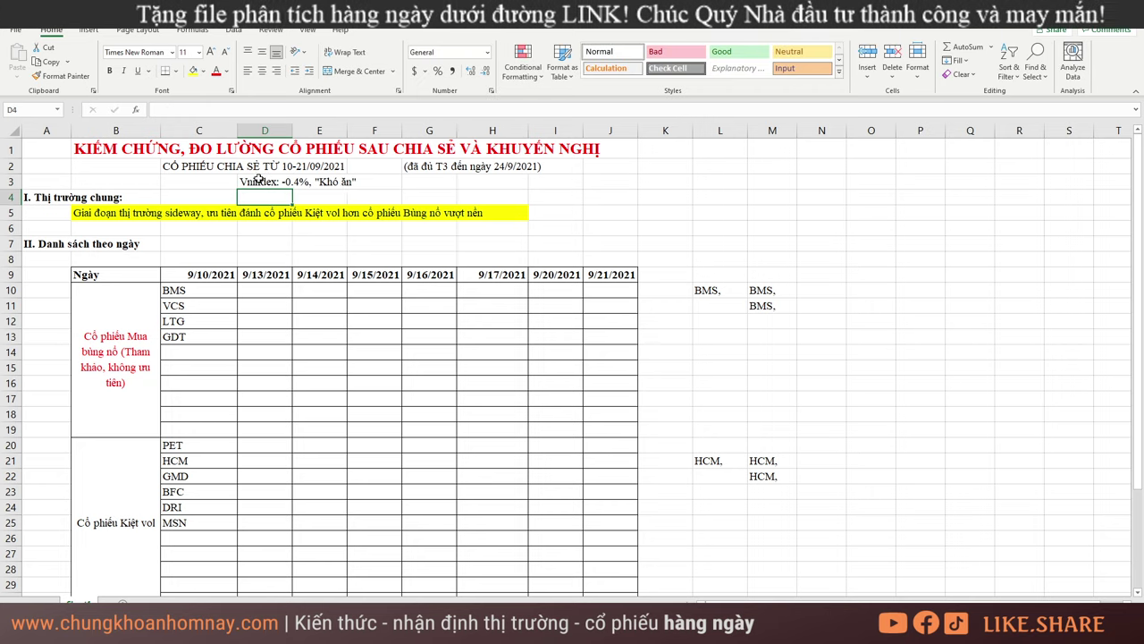
Review the Vnindex note and both stock blocks of the table, ending at the 9/10/2021 date heading
{"action": "left_click_drag", "start_coordinate": [261, 182], "coordinate": [362, 192]}
{"action": "left_click_drag", "start_coordinate": [125, 288], "coordinate": [562, 548]}
{"action": "scroll", "coordinate": [439, 378], "scroll_direction": "down", "scroll_amount": 1}
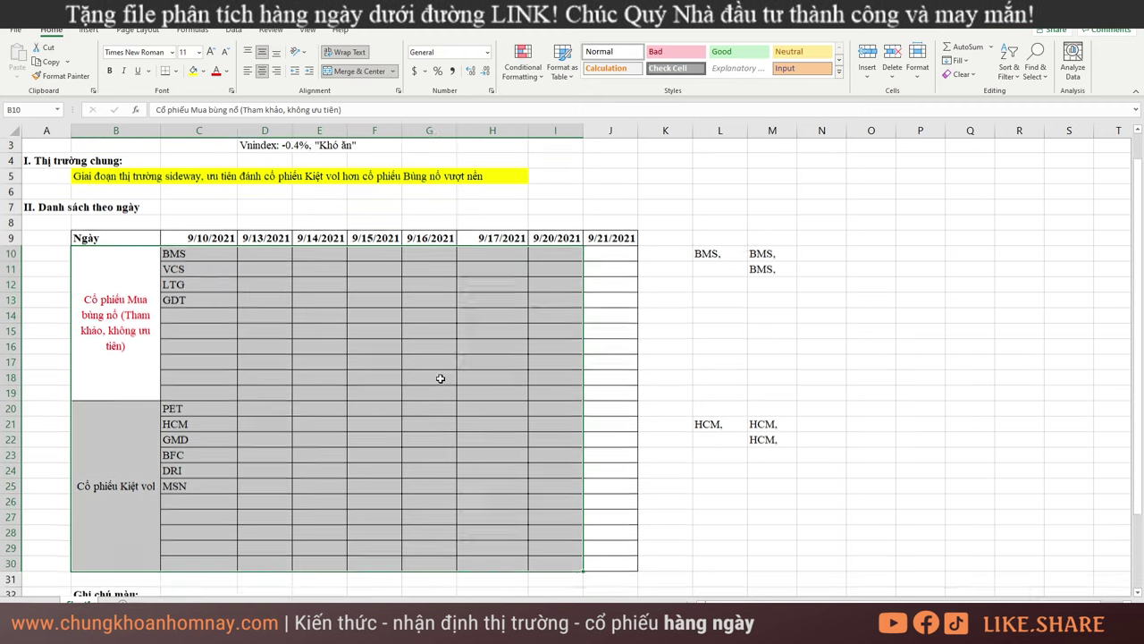
{"action": "left_click", "coordinate": [209, 222]}
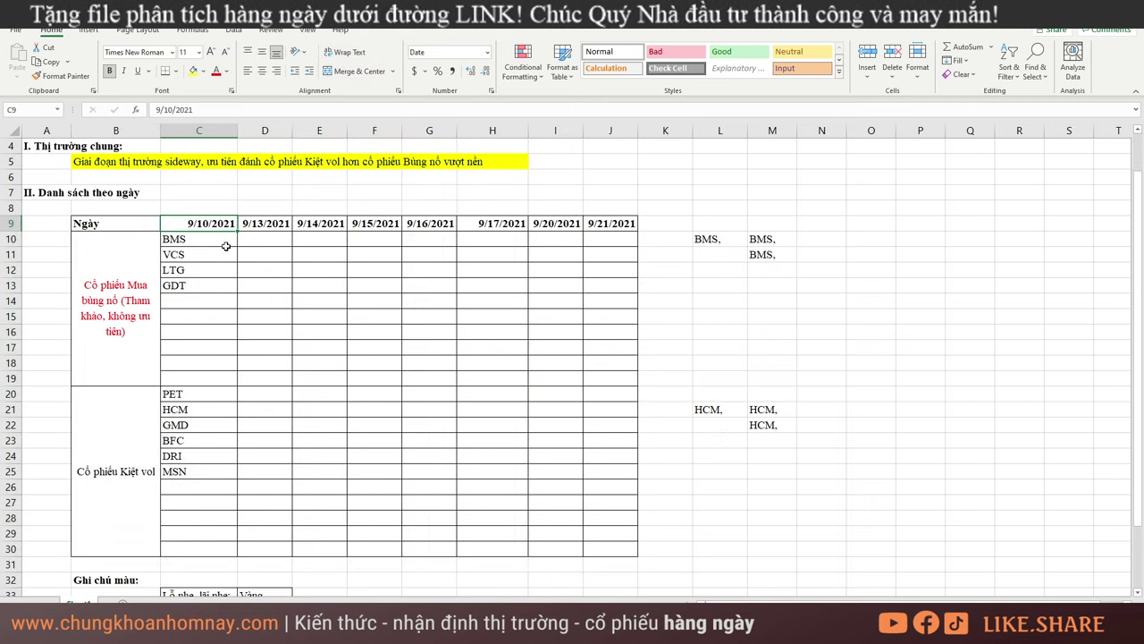
Show the 10/09/2021 market report in the PDF reader and find the breakout stock charts in section IV
{"action": "key", "text": "alt+Tab"}
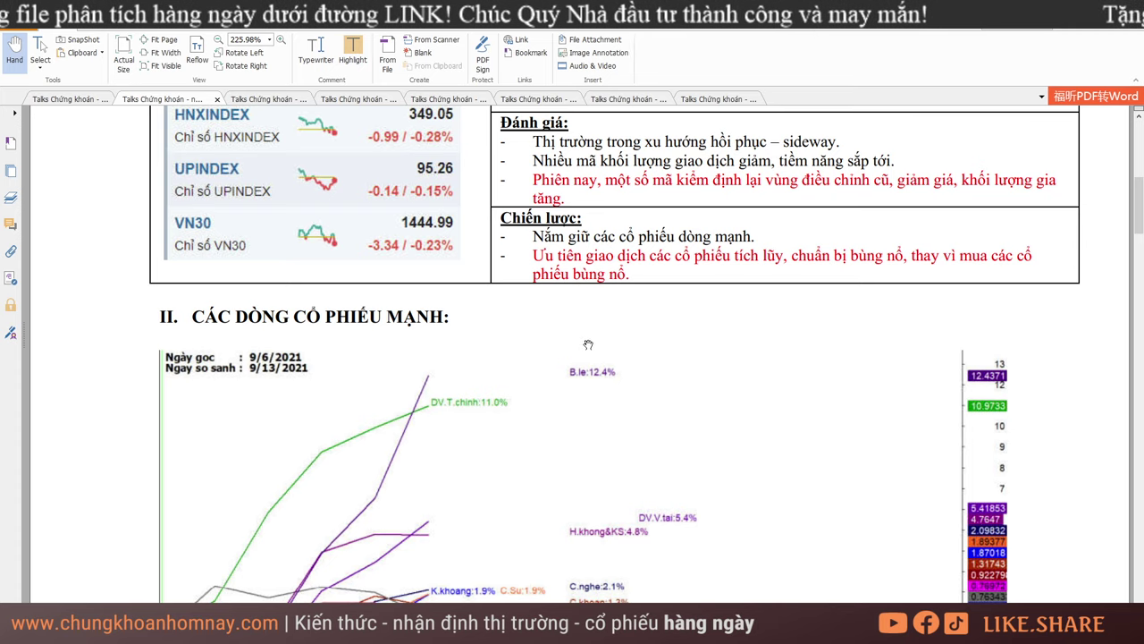
{"action": "scroll", "coordinate": [594, 349], "scroll_direction": "down", "scroll_amount": 1}
{"action": "scroll", "coordinate": [599, 347], "scroll_direction": "up", "scroll_amount": 5}
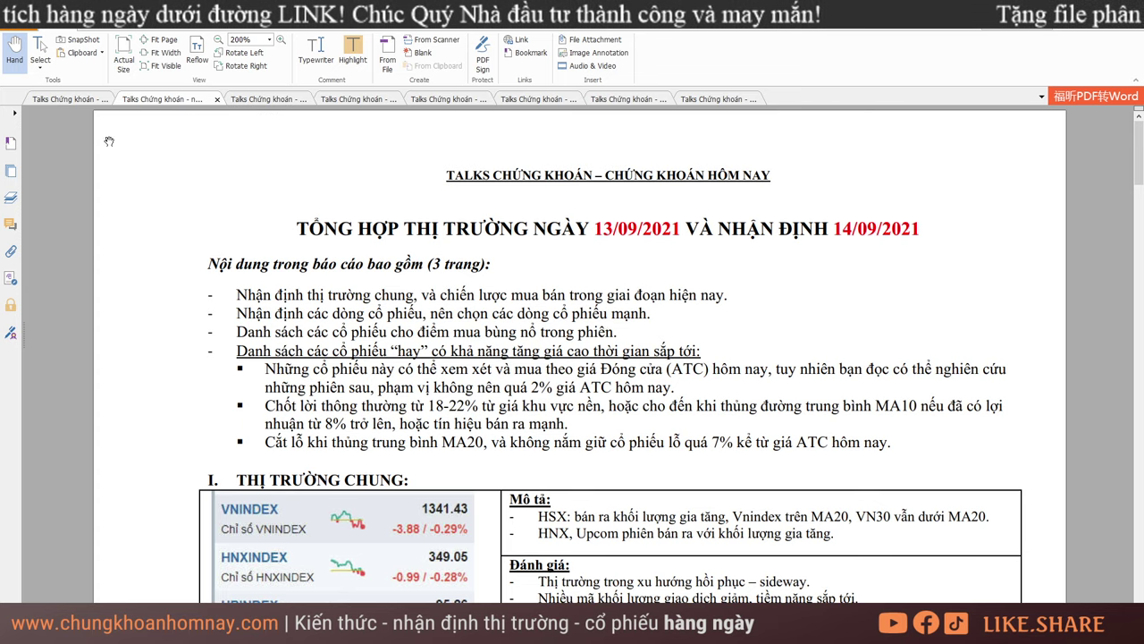
{"action": "left_click", "coordinate": [78, 100]}
{"action": "scroll", "coordinate": [649, 173], "scroll_direction": "up", "scroll_amount": 15}
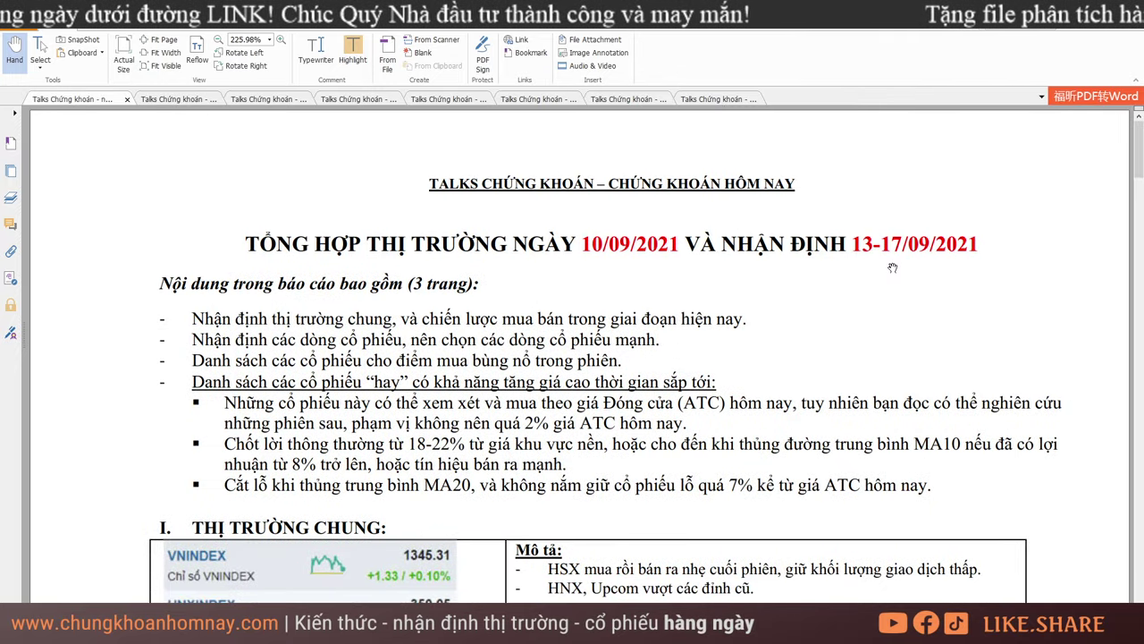
{"action": "scroll", "coordinate": [878, 269], "scroll_direction": "down", "scroll_amount": 15}
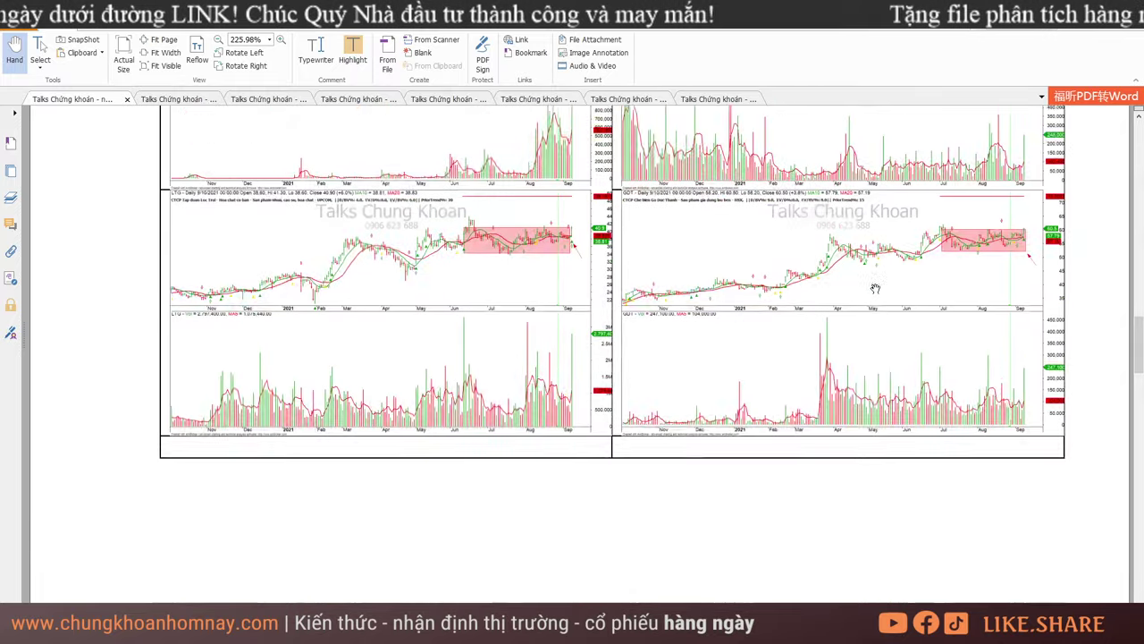
{"action": "scroll", "coordinate": [876, 286], "scroll_direction": "up", "scroll_amount": 3}
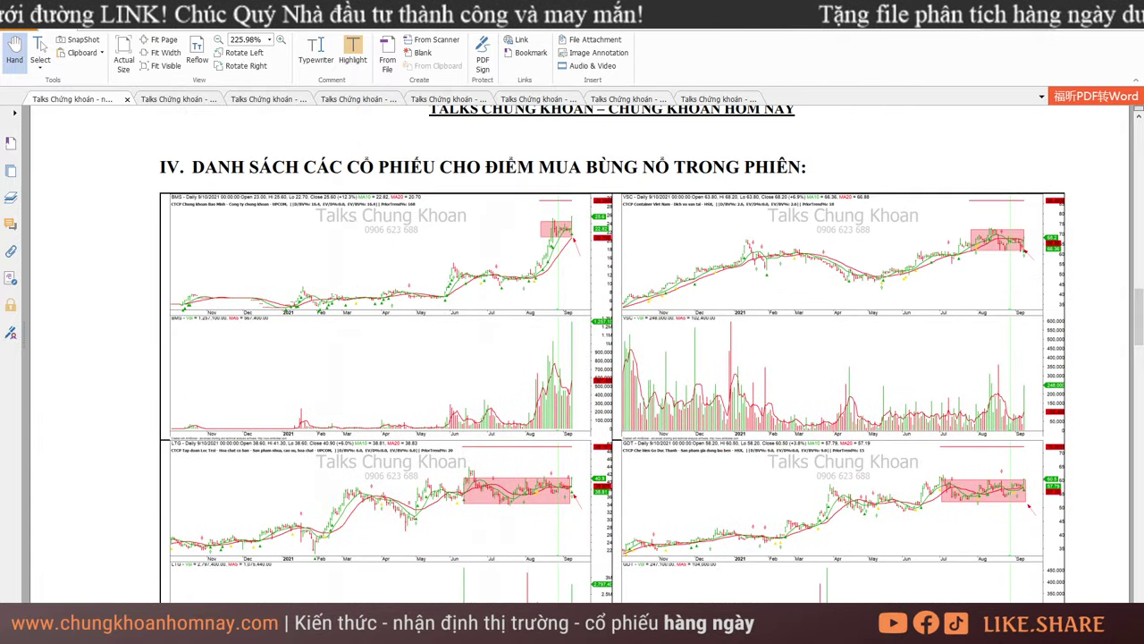
Correct the second ticker of the Mua bùng nổ block in Excel cell C11 to VSC
{"action": "key", "text": "alt+Tab"}
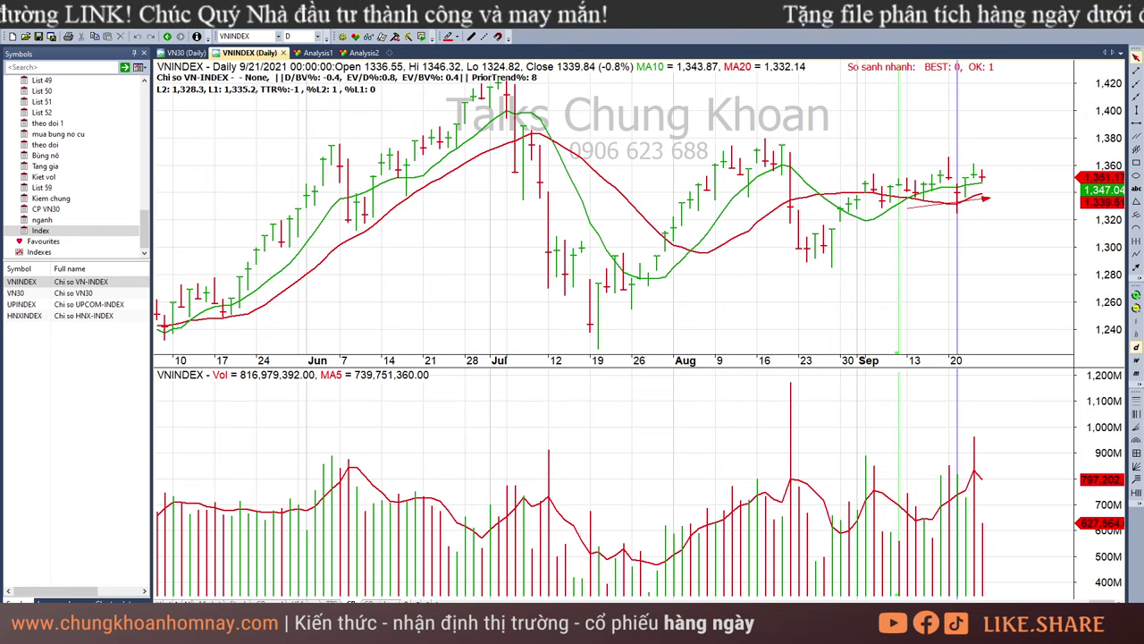
{"action": "key", "text": "alt+Tab"}
{"action": "left_click", "coordinate": [187, 243]}
{"action": "left_click", "coordinate": [214, 262]}
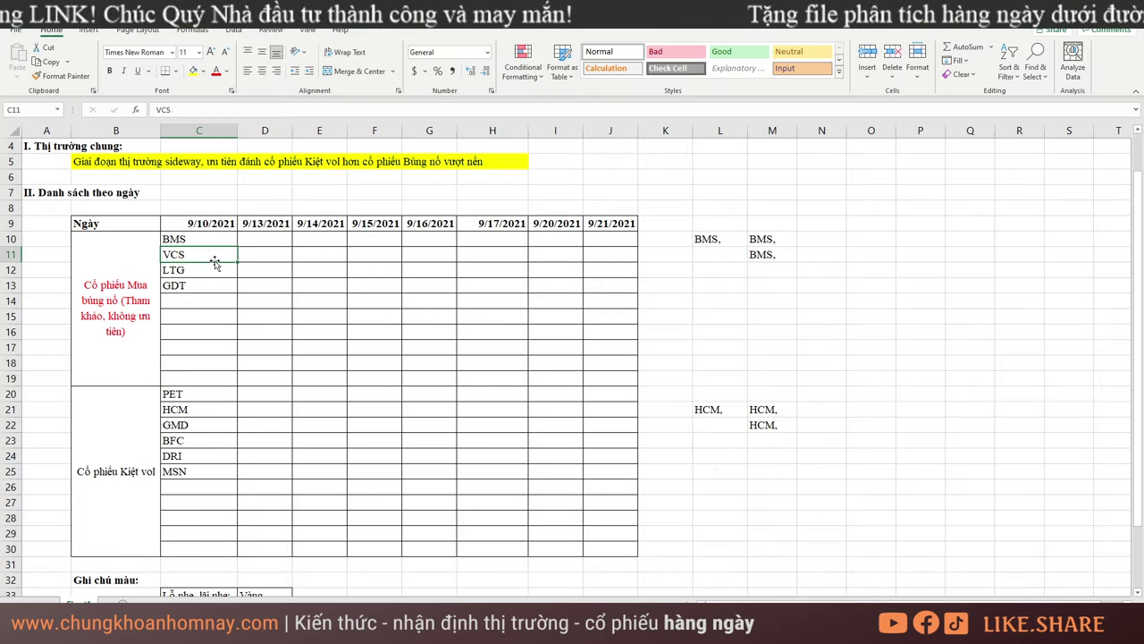
{"action": "type", "text": "VS"}
{"action": "key", "text": "Return"}
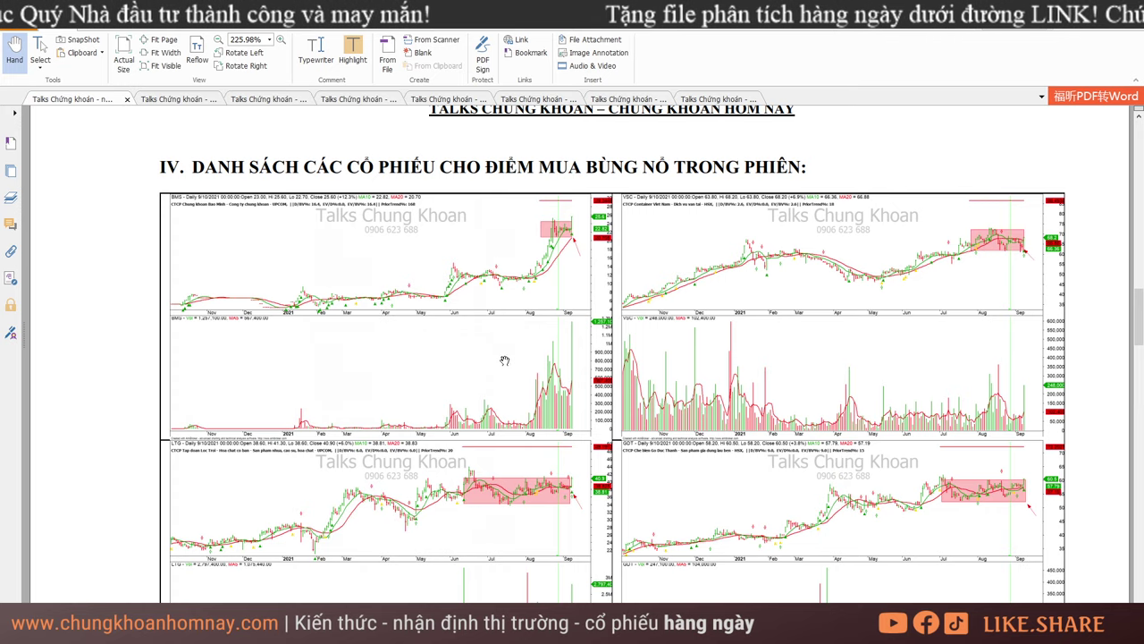
Look through the remaining section IV charts of the PDF report and find the recommended stocks in section V
{"action": "scroll", "coordinate": [504, 360], "scroll_direction": "down", "scroll_amount": 3}
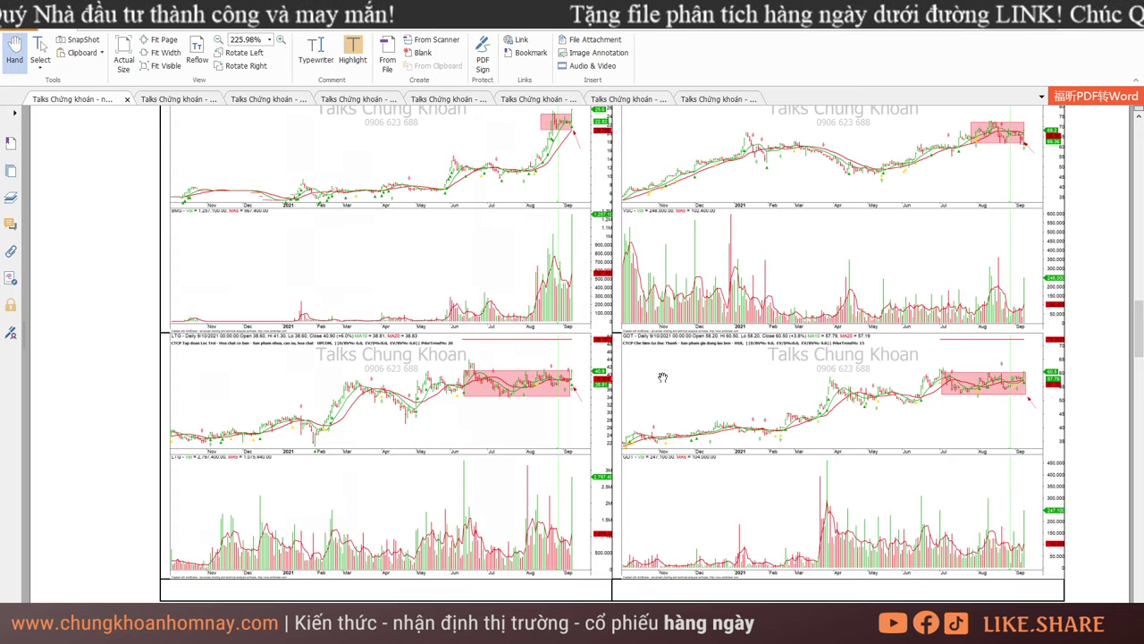
{"action": "scroll", "coordinate": [663, 377], "scroll_direction": "down", "scroll_amount": 10}
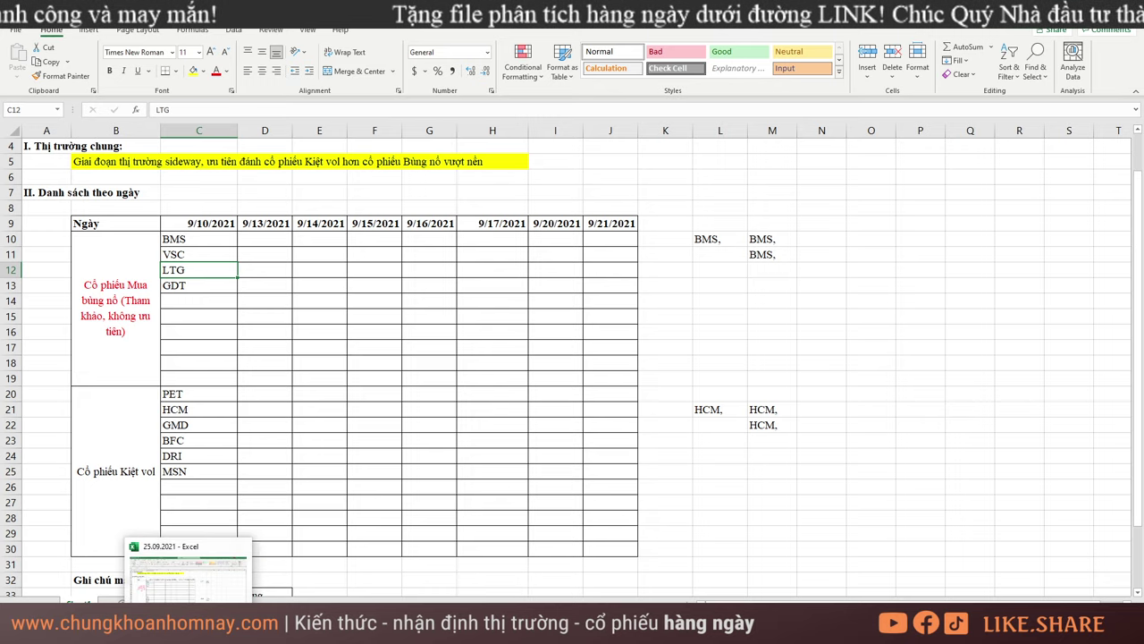
{"action": "left_click", "coordinate": [143, 572]}
{"action": "scroll", "coordinate": [284, 498], "scroll_direction": "down", "scroll_amount": 5}
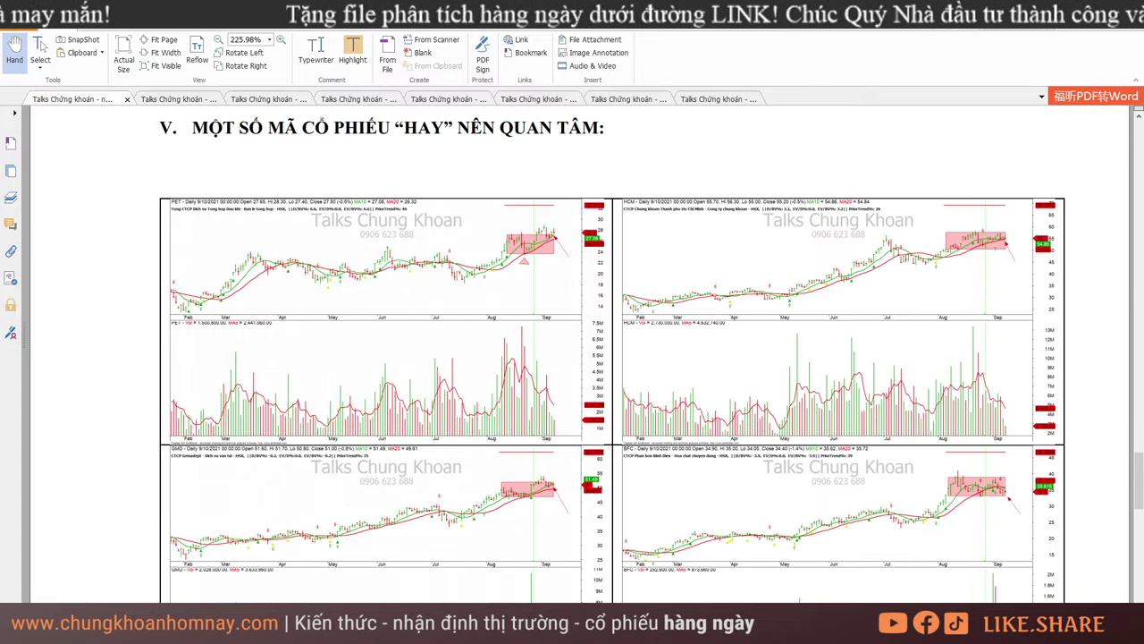
Check the PET, HCM, GMD and BFC entries of the Kiệt vol block in Excel against the report
{"action": "key", "text": "alt+Tab"}
{"action": "left_click", "coordinate": [193, 392]}
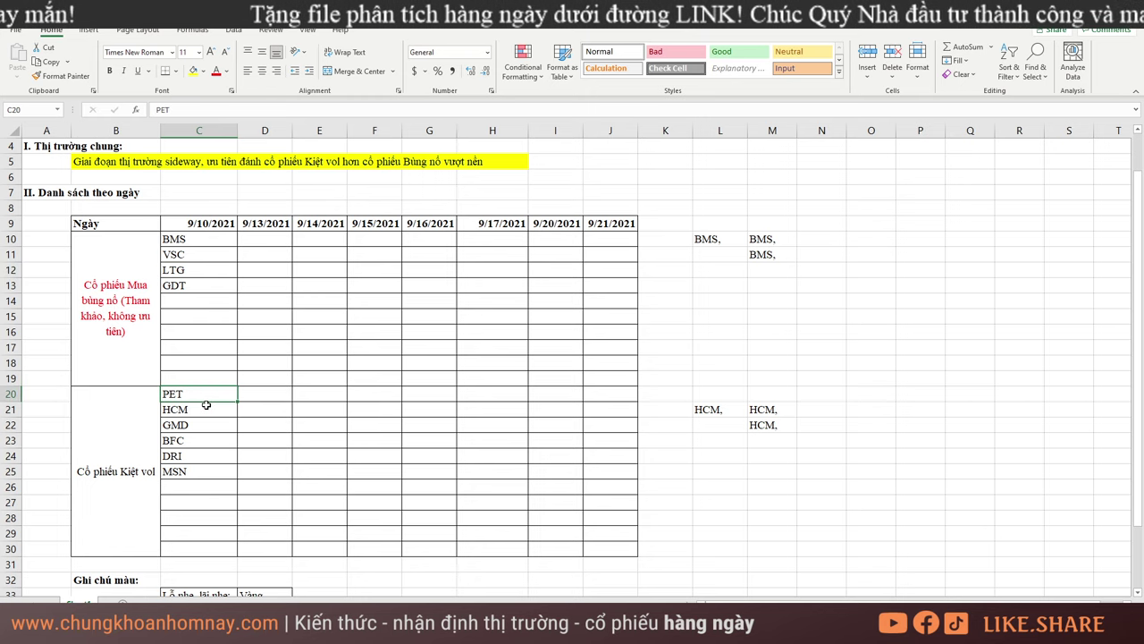
{"action": "left_click", "coordinate": [205, 408]}
{"action": "left_click", "coordinate": [209, 426]}
{"action": "left_click", "coordinate": [207, 440]}
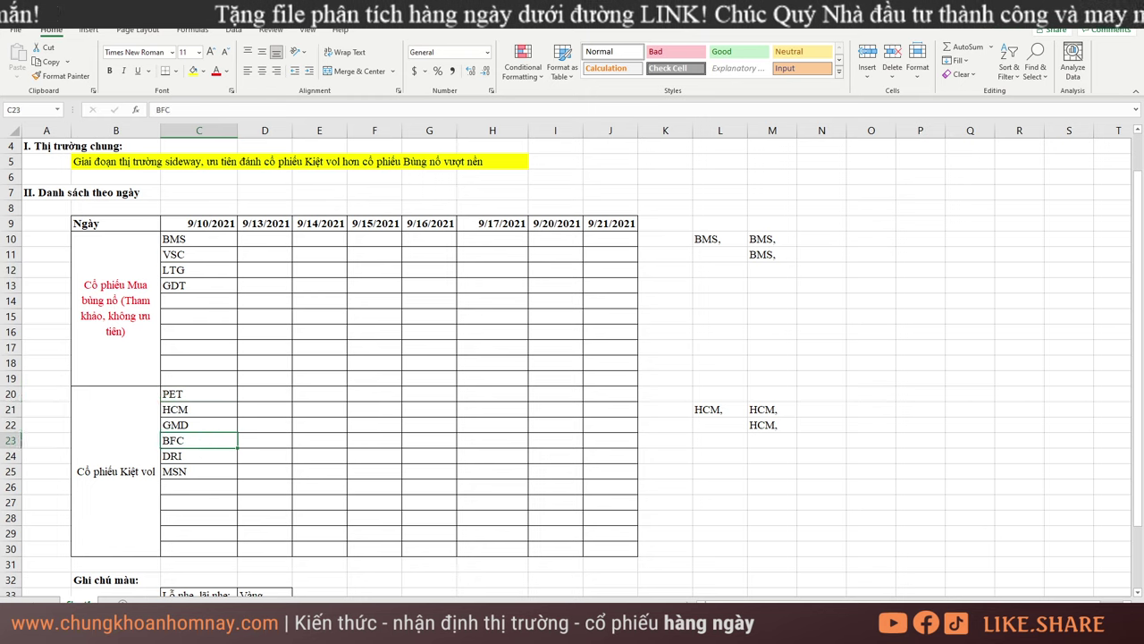
Examine the DRI and MSN charts at the end of the PDF report and compare them with the stock blocks in Excel
{"action": "key", "text": "alt+Tab"}
{"action": "scroll", "coordinate": [508, 416], "scroll_direction": "down", "scroll_amount": 5}
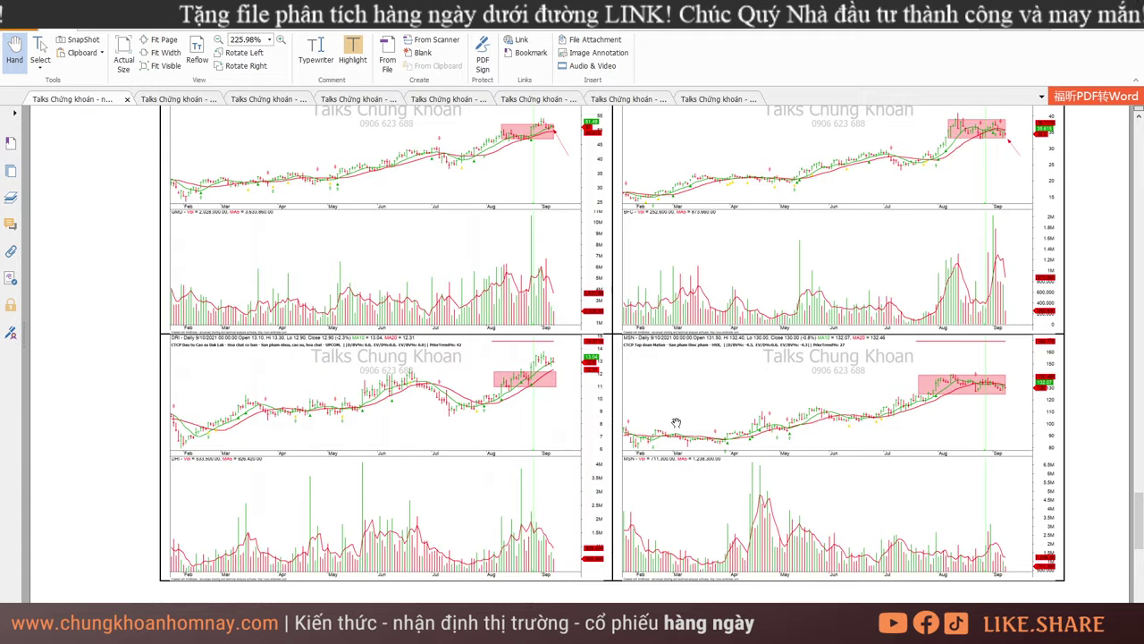
{"action": "scroll", "coordinate": [728, 403], "scroll_direction": "down", "scroll_amount": 5}
{"action": "scroll", "coordinate": [727, 404], "scroll_direction": "down", "scroll_amount": 5}
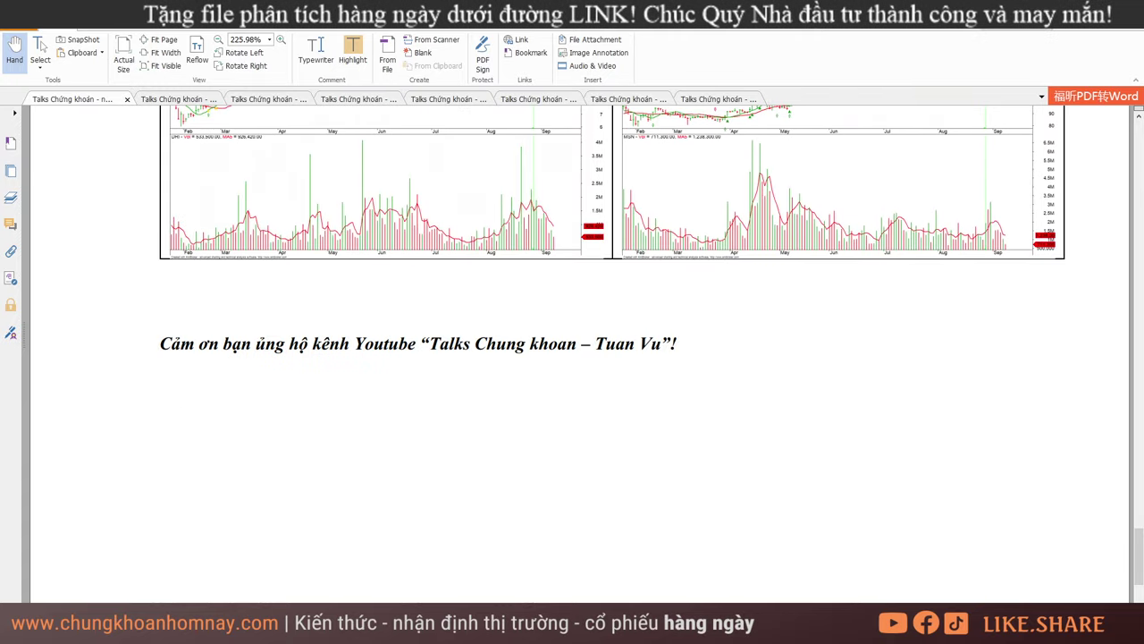
{"action": "key", "text": "alt+Tab"}
{"action": "left_click", "coordinate": [176, 399]}
{"action": "left_click", "coordinate": [116, 296]}
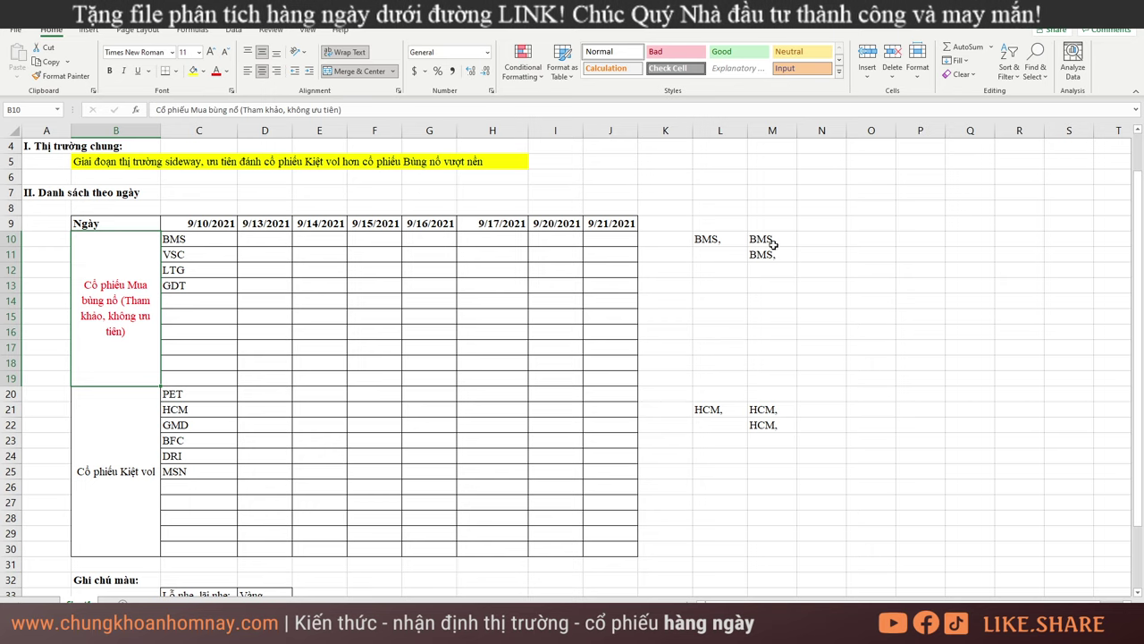
Fill the ticker-plus-comma formulas in column L down from L10 to L19 and from L21 to L31
{"action": "left_click", "coordinate": [726, 235]}
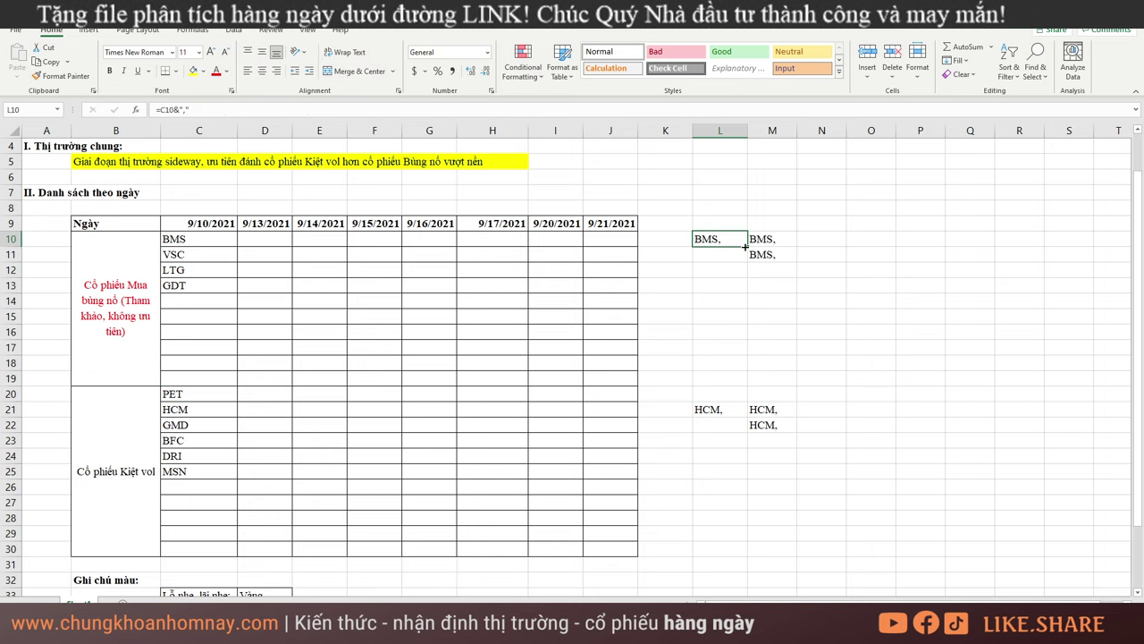
{"action": "left_click_drag", "start_coordinate": [745, 247], "coordinate": [755, 380]}
{"action": "left_click", "coordinate": [711, 412]}
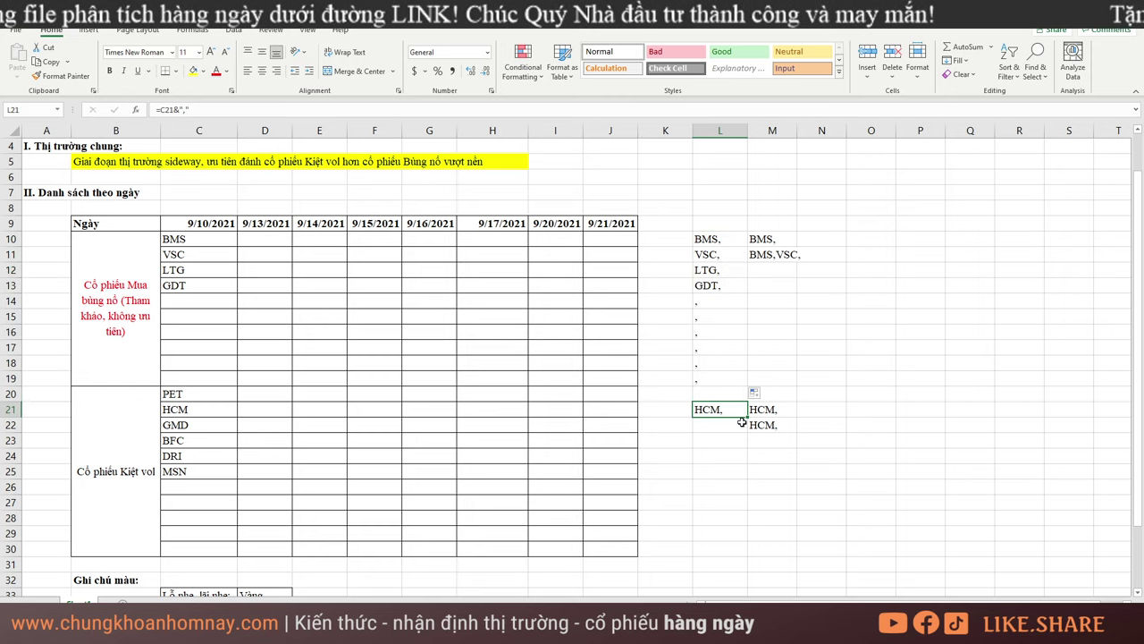
{"action": "left_click_drag", "start_coordinate": [749, 432], "coordinate": [749, 572]}
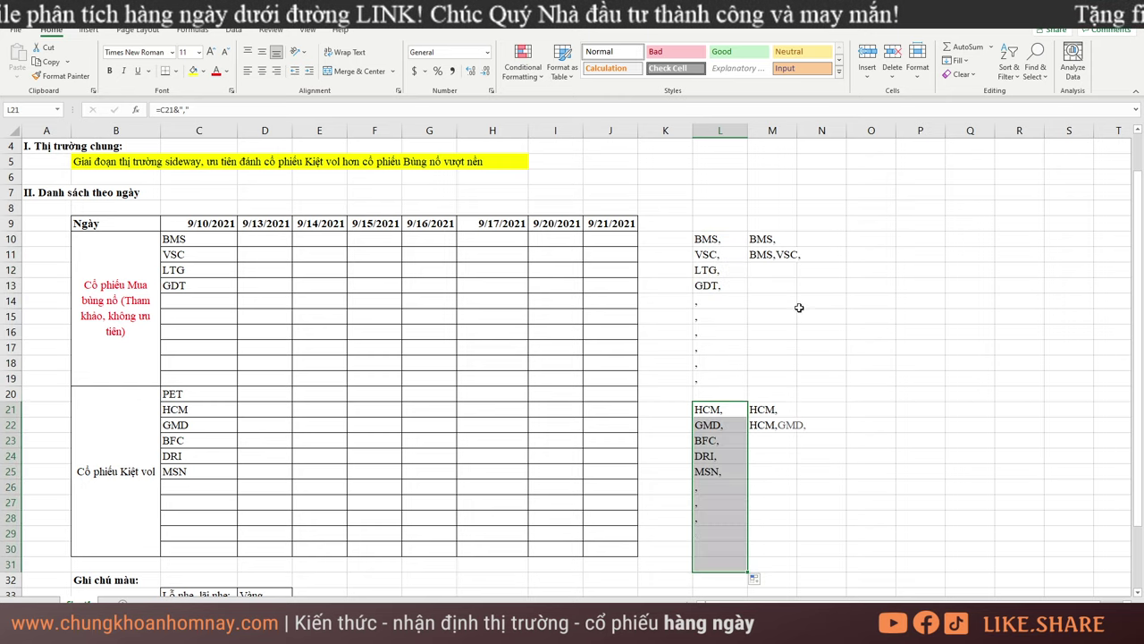
Fill the ticker-joining formulas in column M down from M11 to M19 and from M22 to M31
{"action": "left_click", "coordinate": [784, 255]}
{"action": "left_click_drag", "start_coordinate": [796, 259], "coordinate": [807, 381]}
{"action": "left_click", "coordinate": [800, 429]}
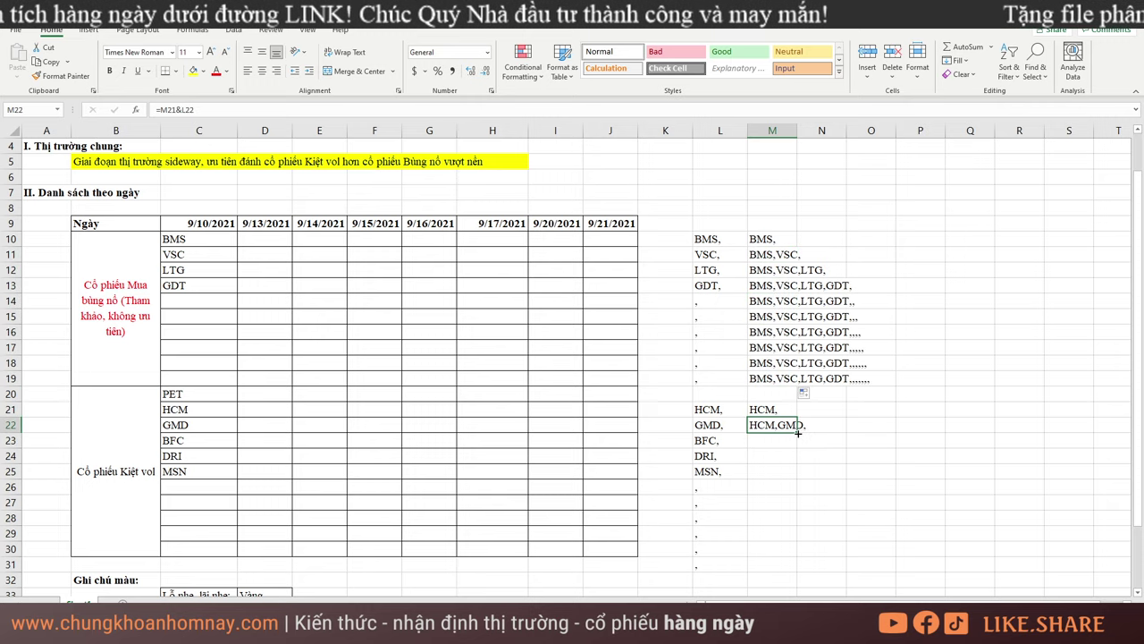
{"action": "left_click_drag", "start_coordinate": [799, 433], "coordinate": [807, 572]}
Copy the joined ticker string BMS,VSC,LTG,GDT, from cell M13
{"action": "scroll", "coordinate": [486, 378], "scroll_direction": "up", "scroll_amount": 1}
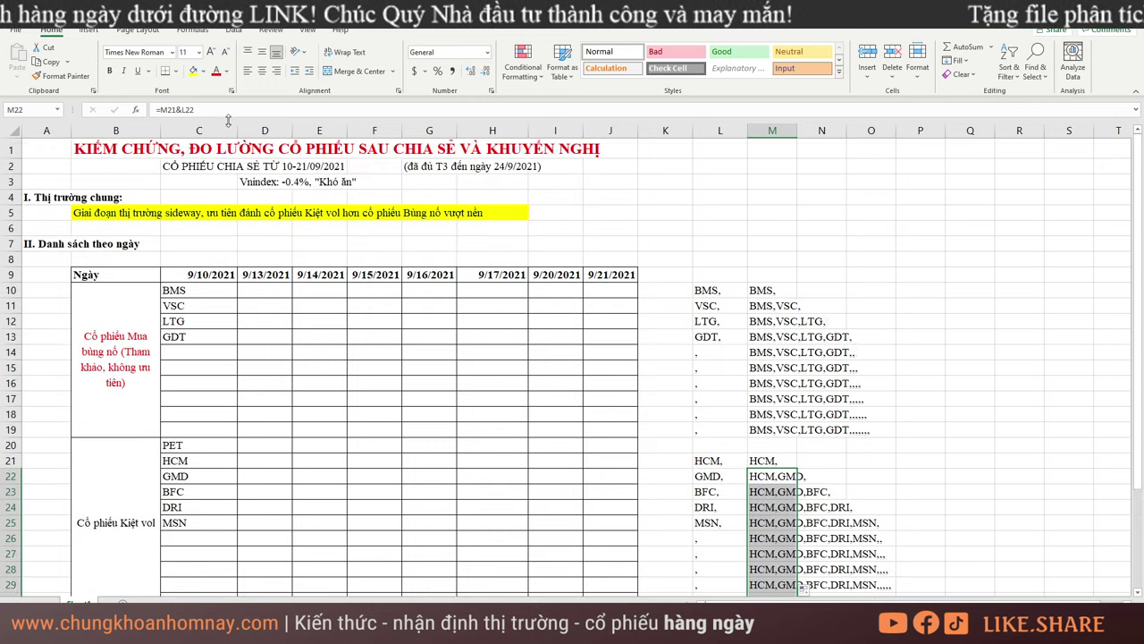
{"action": "left_click", "coordinate": [257, 181]}
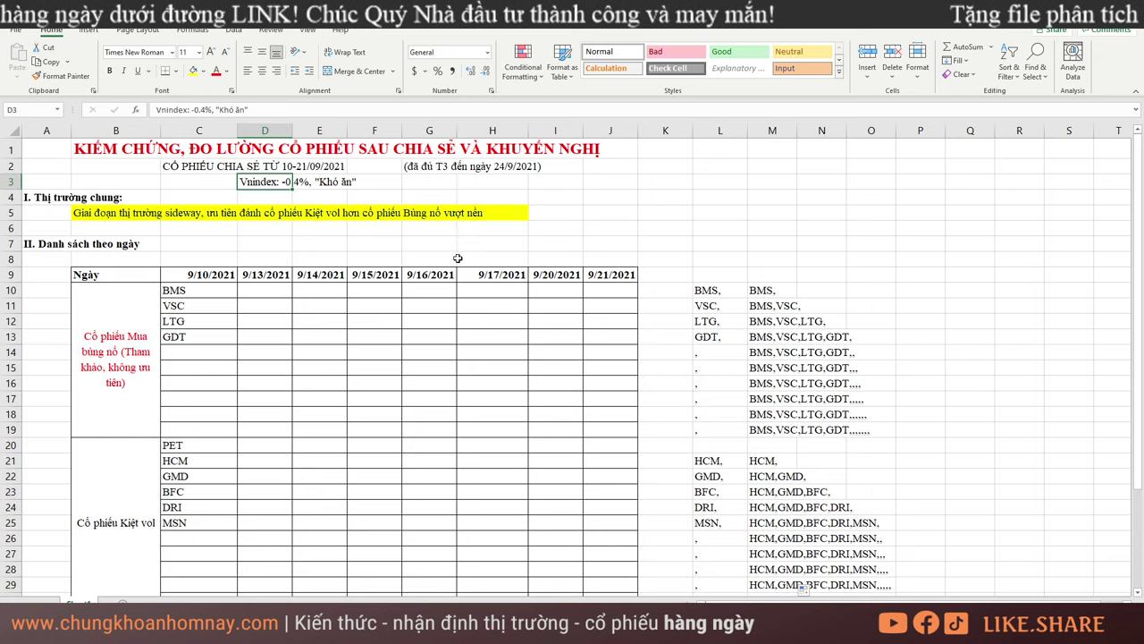
{"action": "left_click", "coordinate": [756, 339]}
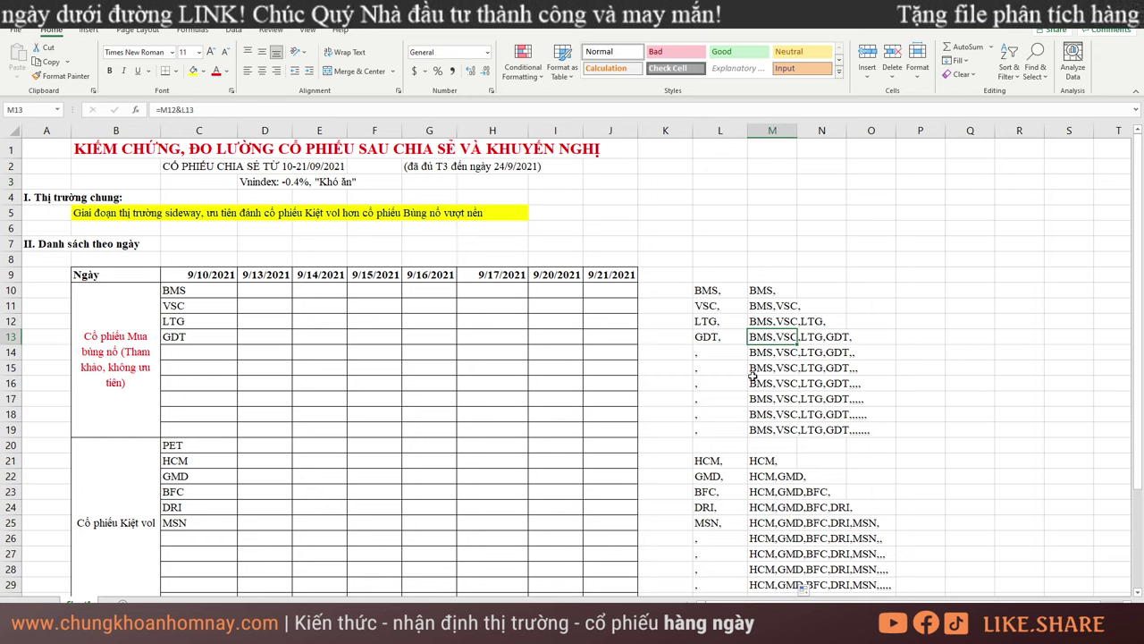
{"action": "key", "text": "ctrl+c"}
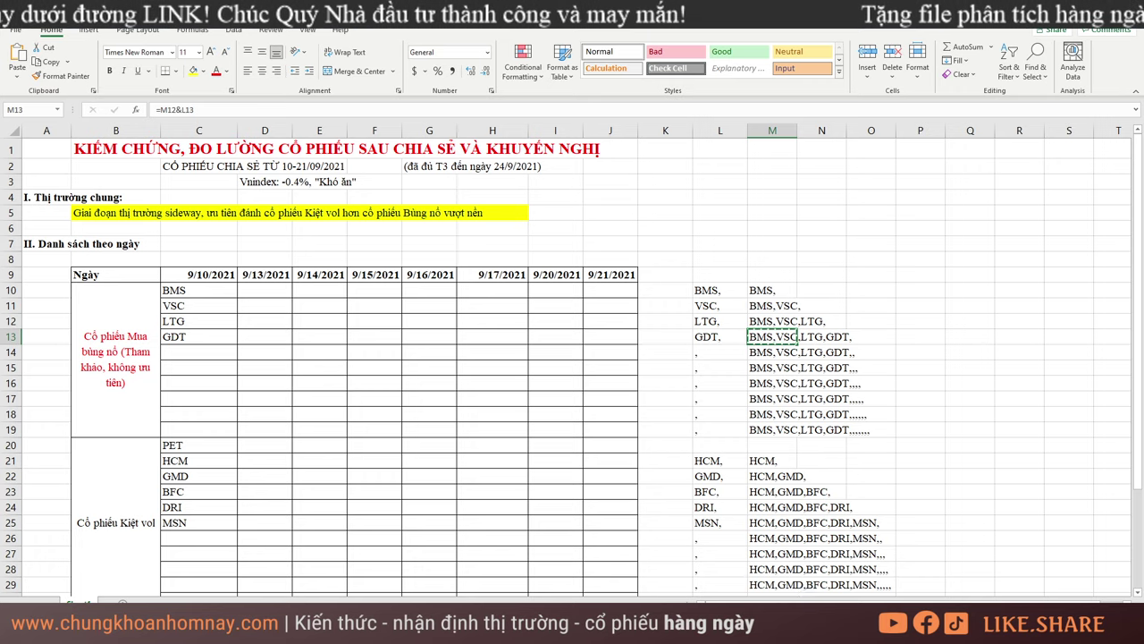
Switch to AmiBroker and remove all six selected symbols, PET through MSN, from the Kiem chung watchlist
{"action": "key", "text": "alt+Tab"}
{"action": "left_click", "coordinate": [51, 197]}
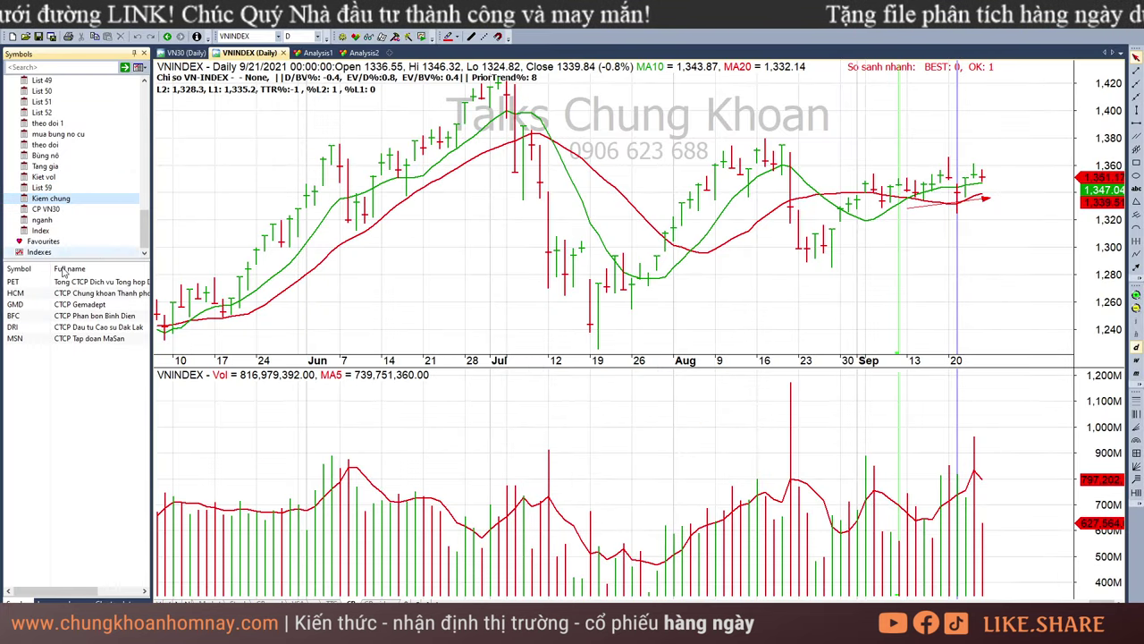
{"action": "left_click", "coordinate": [52, 283]}
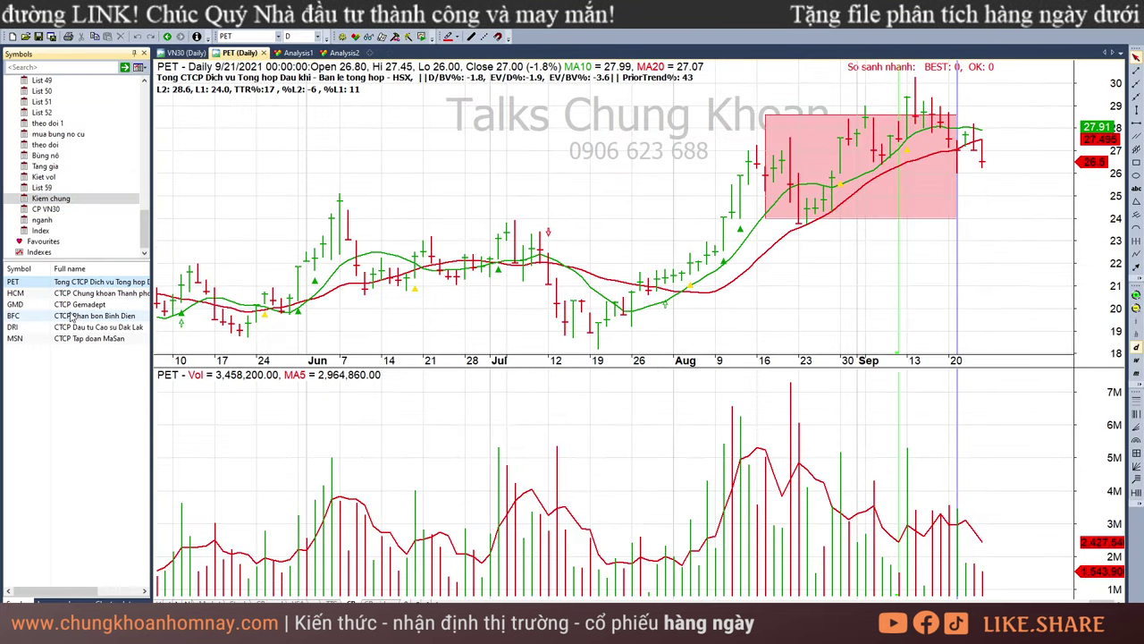
{"action": "left_click", "coordinate": [63, 305]}
{"action": "right_click", "coordinate": [64, 306]}
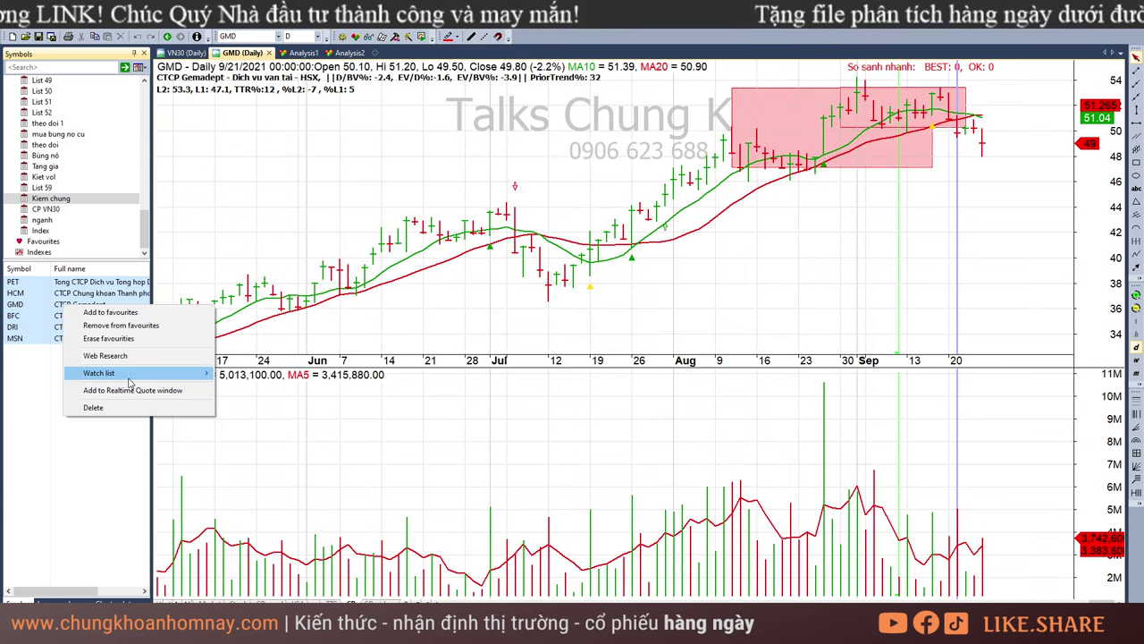
{"action": "mouse_move", "coordinate": [131, 375]}
{"action": "left_click", "coordinate": [236, 389]}
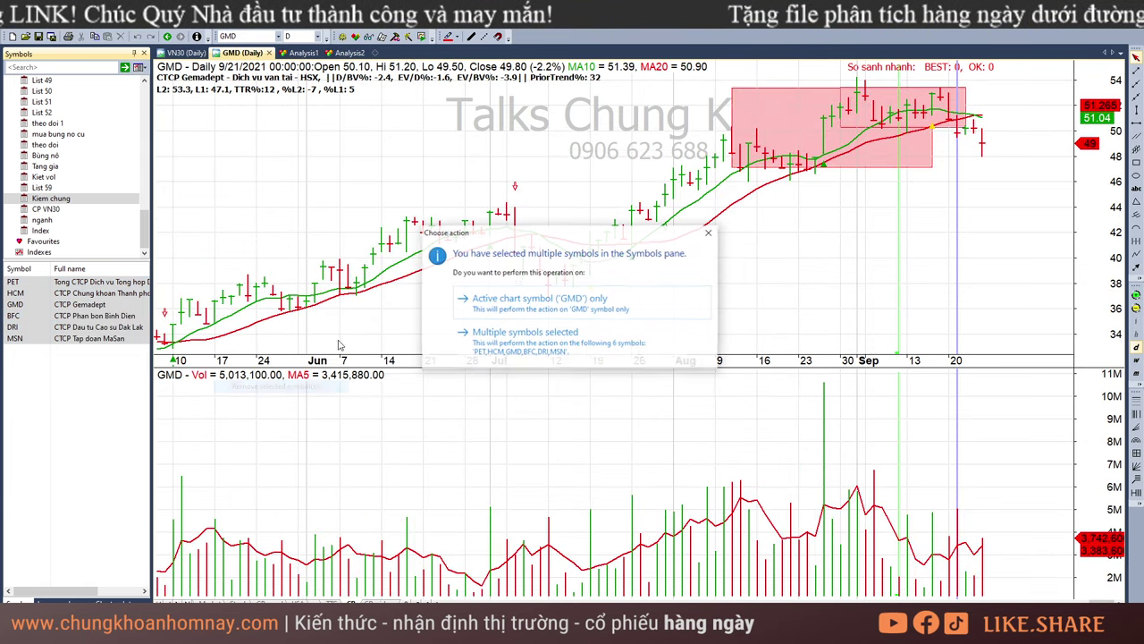
{"action": "left_click", "coordinate": [559, 336]}
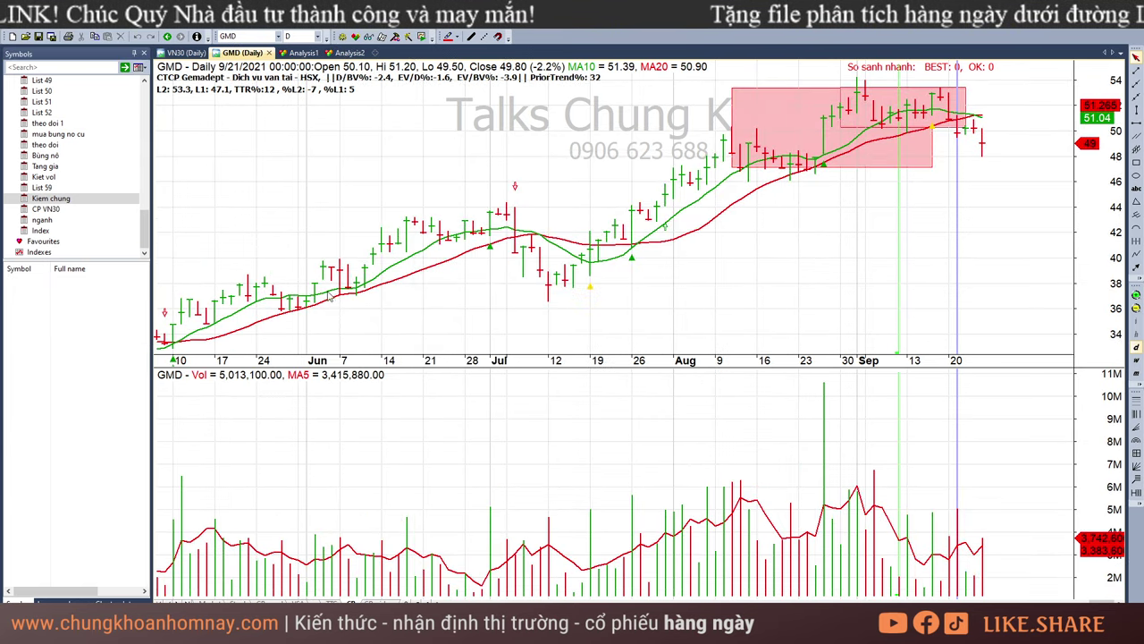
Add the copied tickers BMS,VSC,LTG,GDT to the Kiem chung watchlist and open the BMS chart
{"action": "right_click", "coordinate": [58, 208]}
{"action": "left_click", "coordinate": [107, 234]}
{"action": "key", "text": "ctrl+v"}
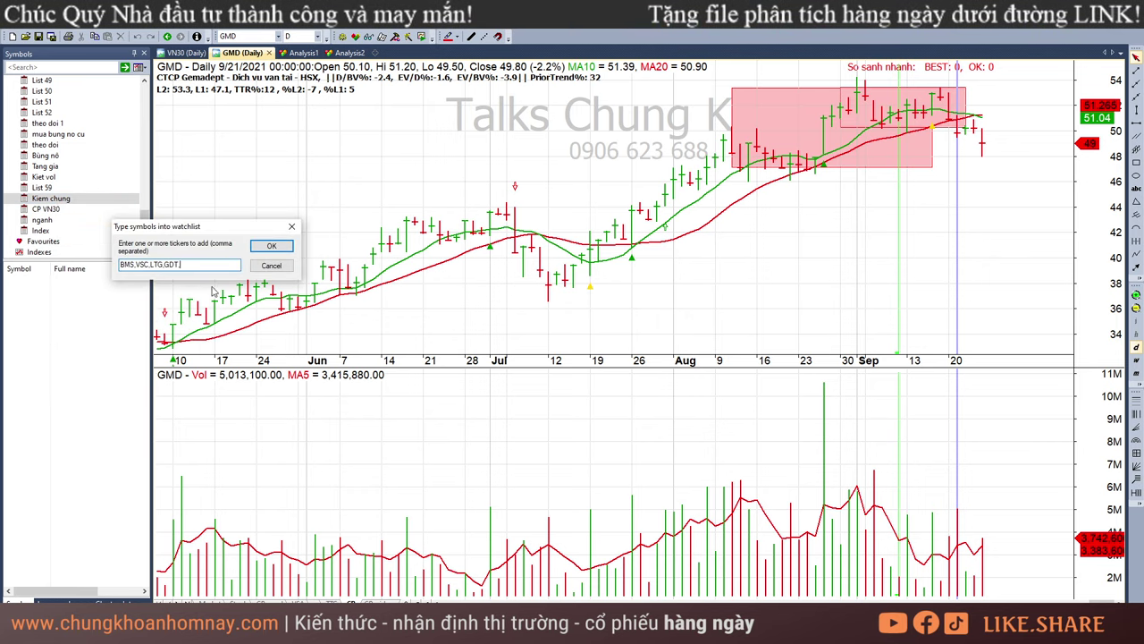
{"action": "left_click", "coordinate": [271, 245]}
{"action": "left_click", "coordinate": [89, 282]}
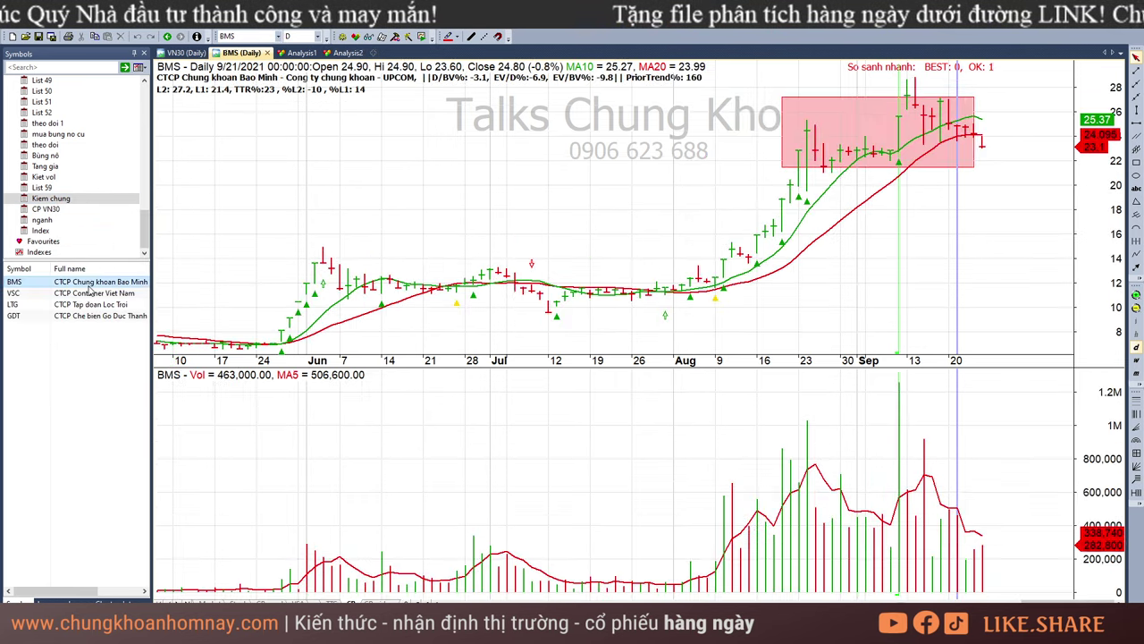
Switch to Excel and review the colour legend in rows 33 to 35 for slight loss or gain, medium loss and good profit
{"action": "key", "text": "alt+Tab"}
{"action": "scroll", "coordinate": [391, 327], "scroll_direction": "down", "scroll_amount": 8}
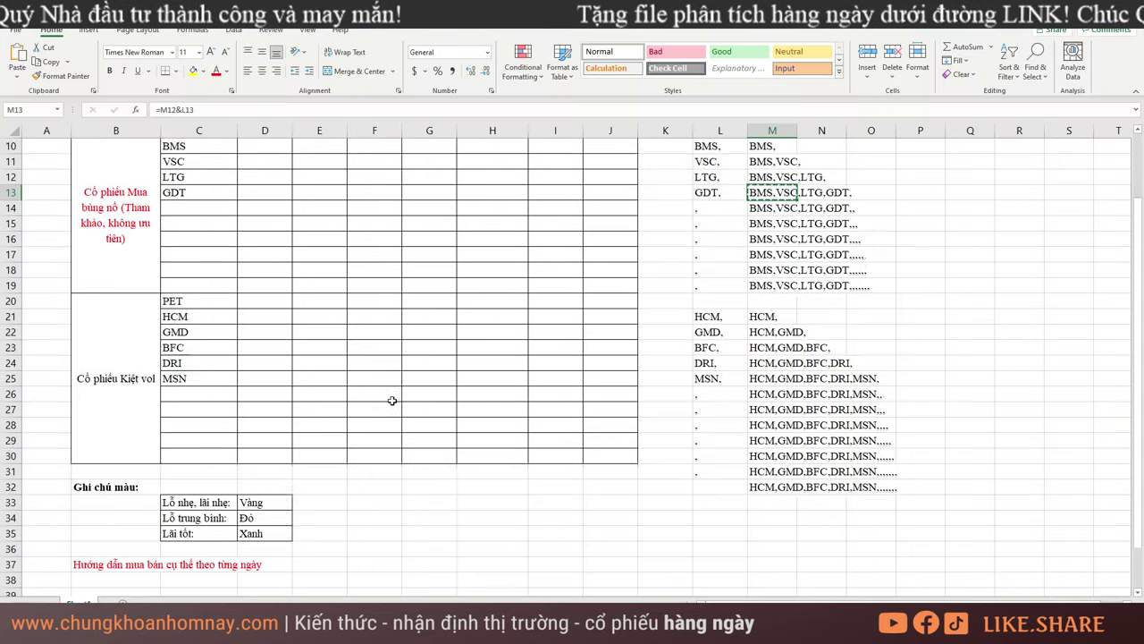
{"action": "scroll", "coordinate": [319, 331], "scroll_direction": "up", "scroll_amount": 4}
{"action": "left_click", "coordinate": [210, 313]}
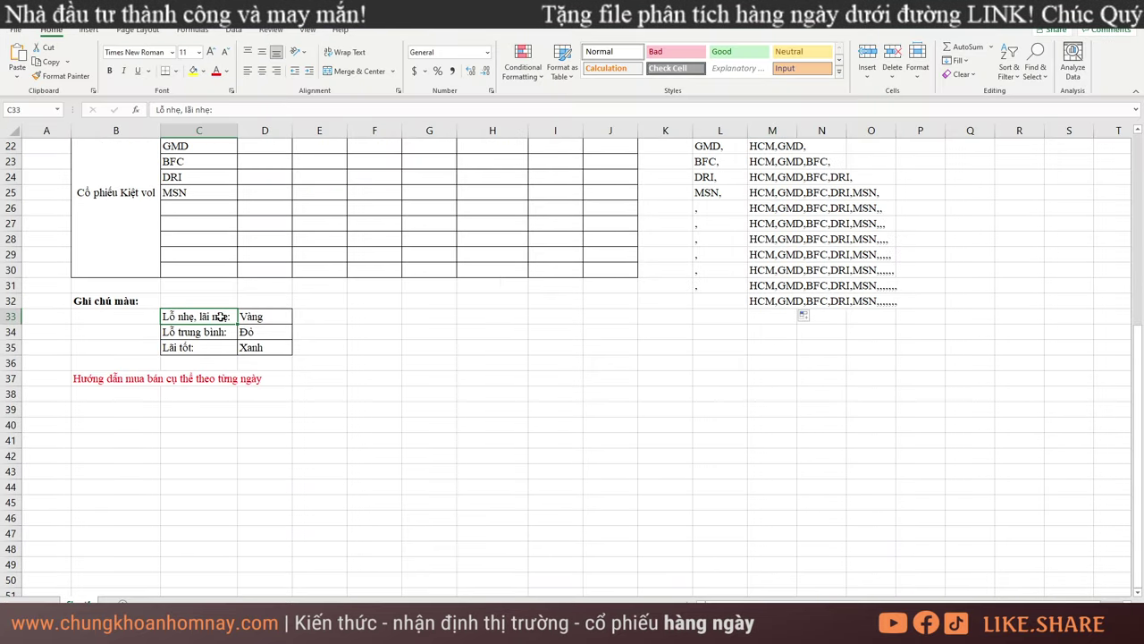
{"action": "left_click", "coordinate": [277, 319]}
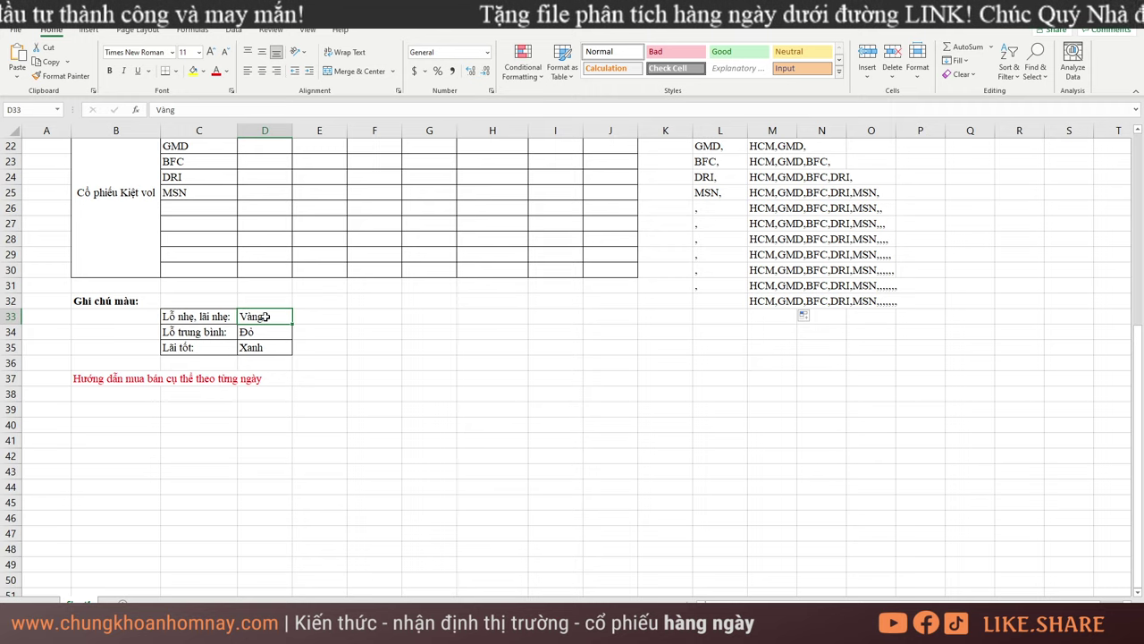
{"action": "left_click", "coordinate": [194, 334]}
{"action": "left_click", "coordinate": [271, 337]}
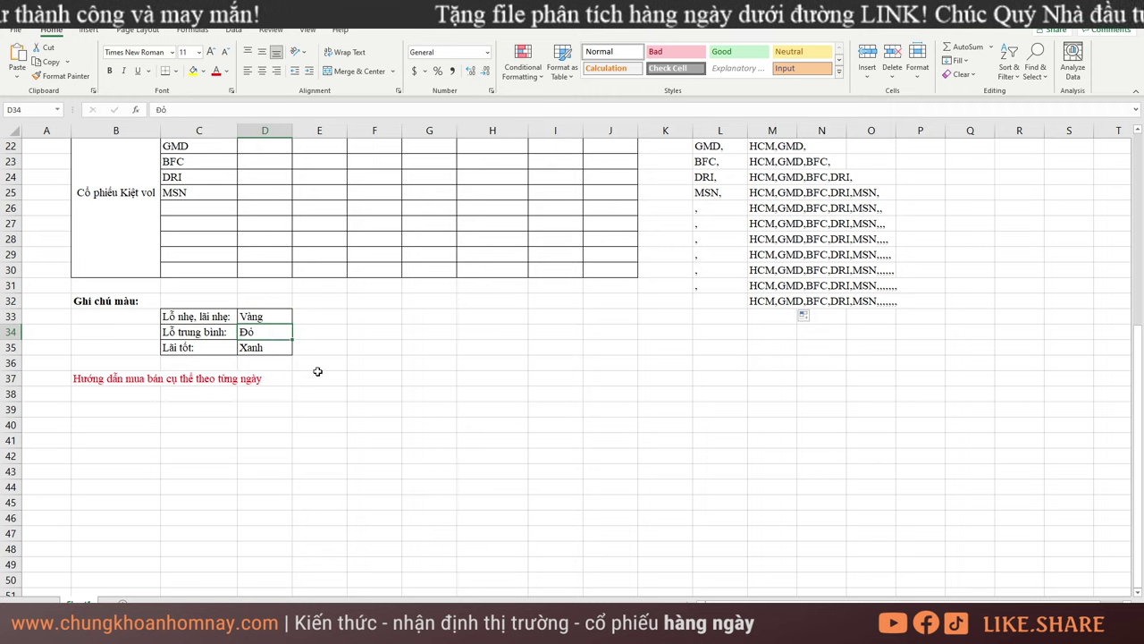
{"action": "left_click", "coordinate": [172, 350]}
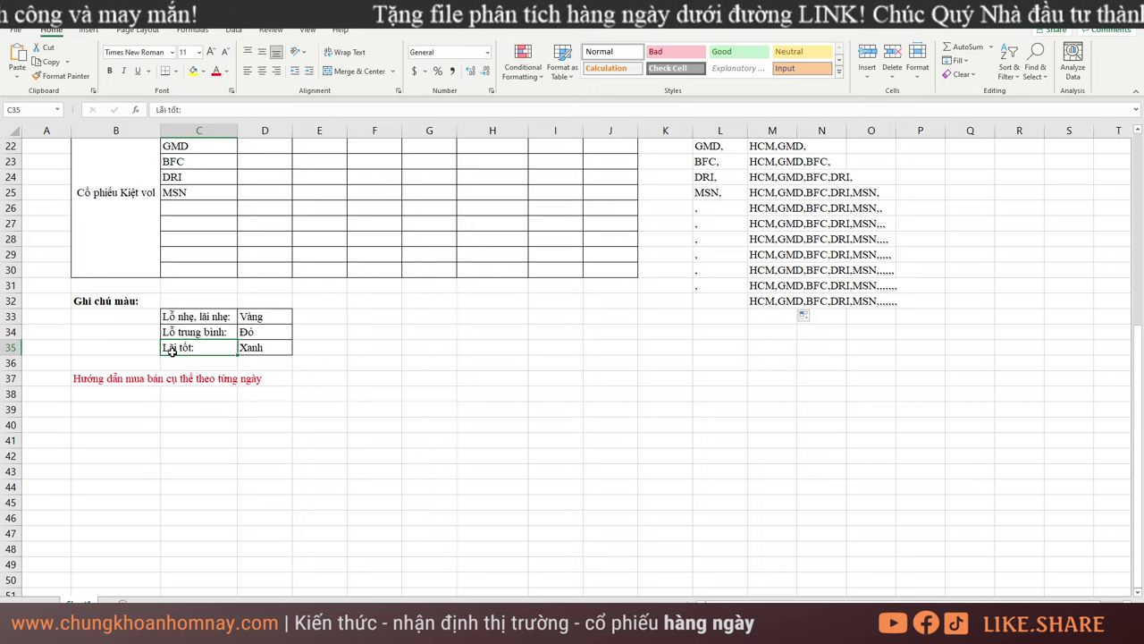
{"action": "left_click", "coordinate": [287, 345]}
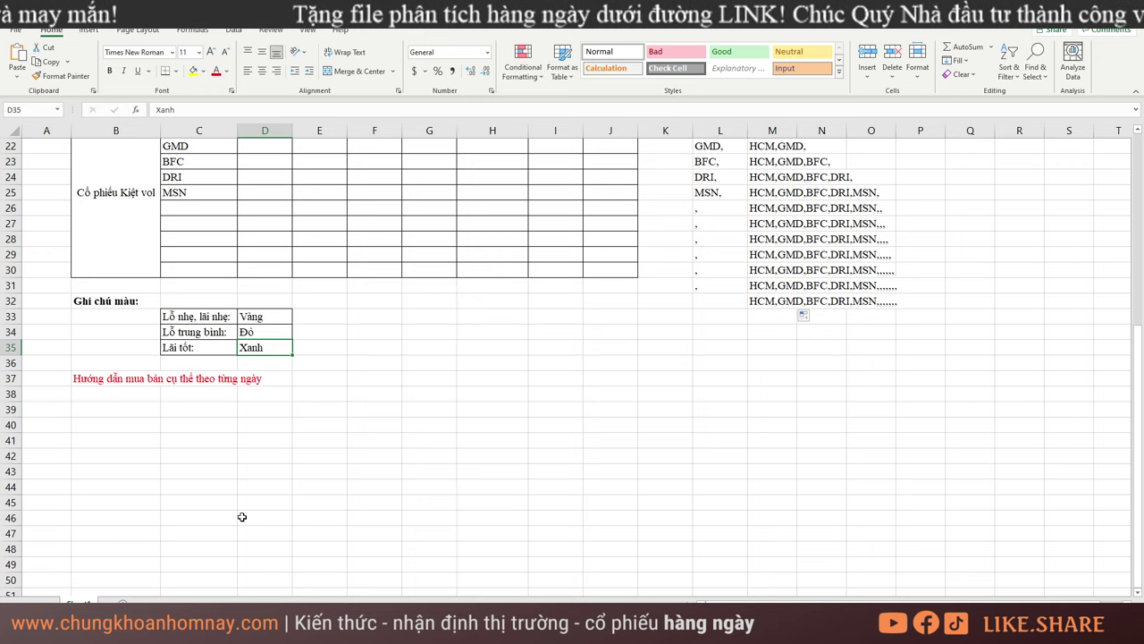
Return to the BMS chart in AmiBroker and examine the 9/24/2021 and 9/10/2021 bars
{"action": "left_click", "coordinate": [170, 630]}
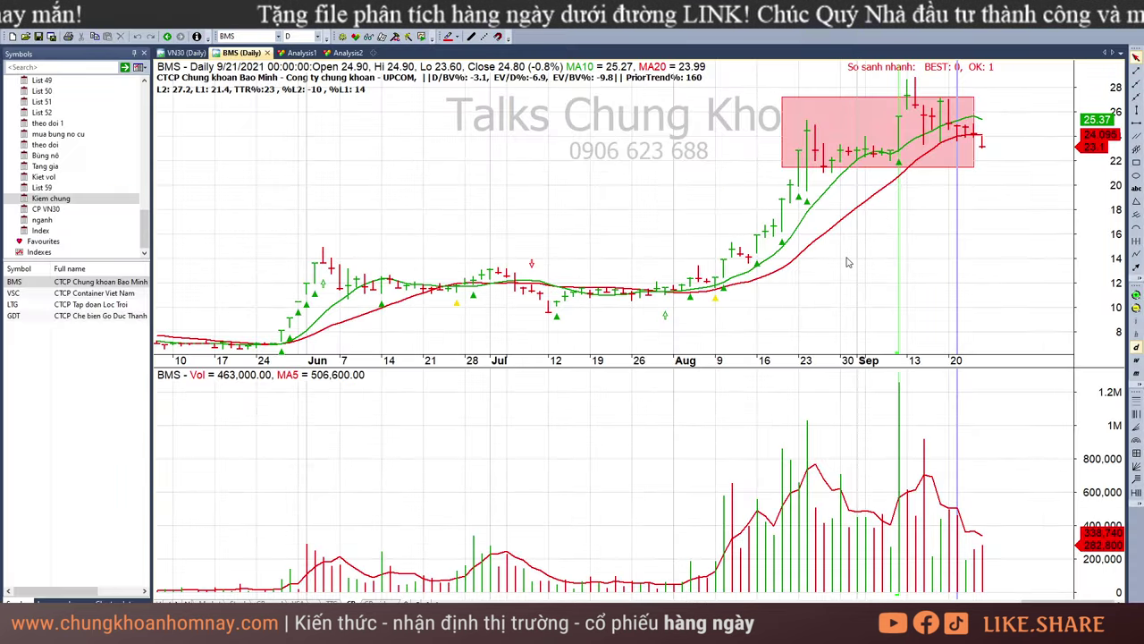
{"action": "left_click", "coordinate": [1032, 238]}
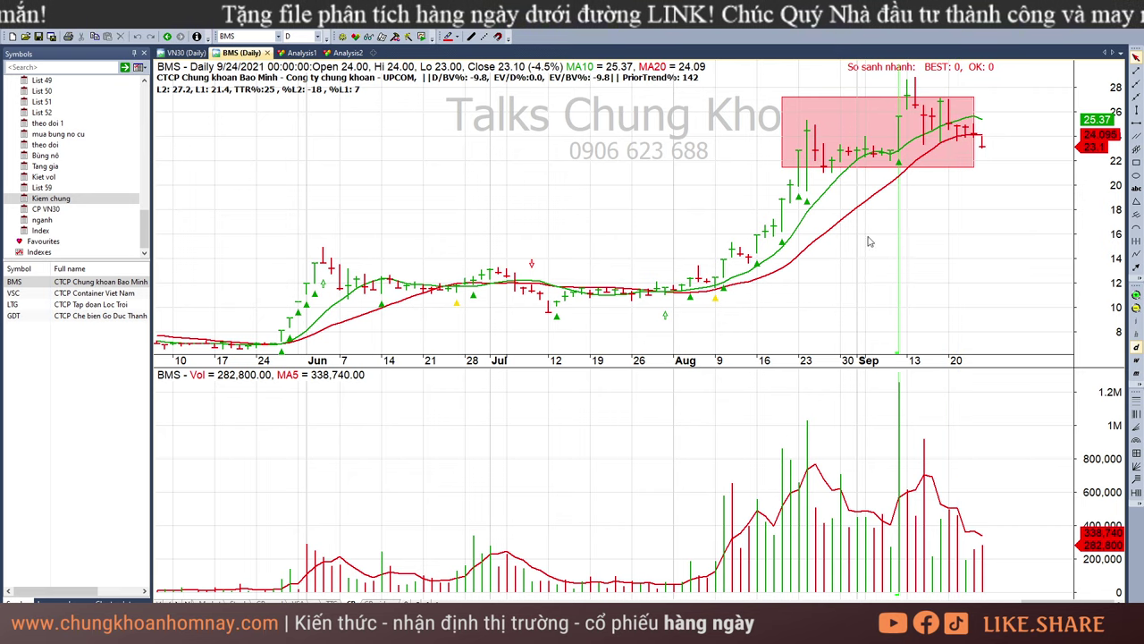
{"action": "left_click", "coordinate": [81, 304]}
{"action": "left_click", "coordinate": [80, 282]}
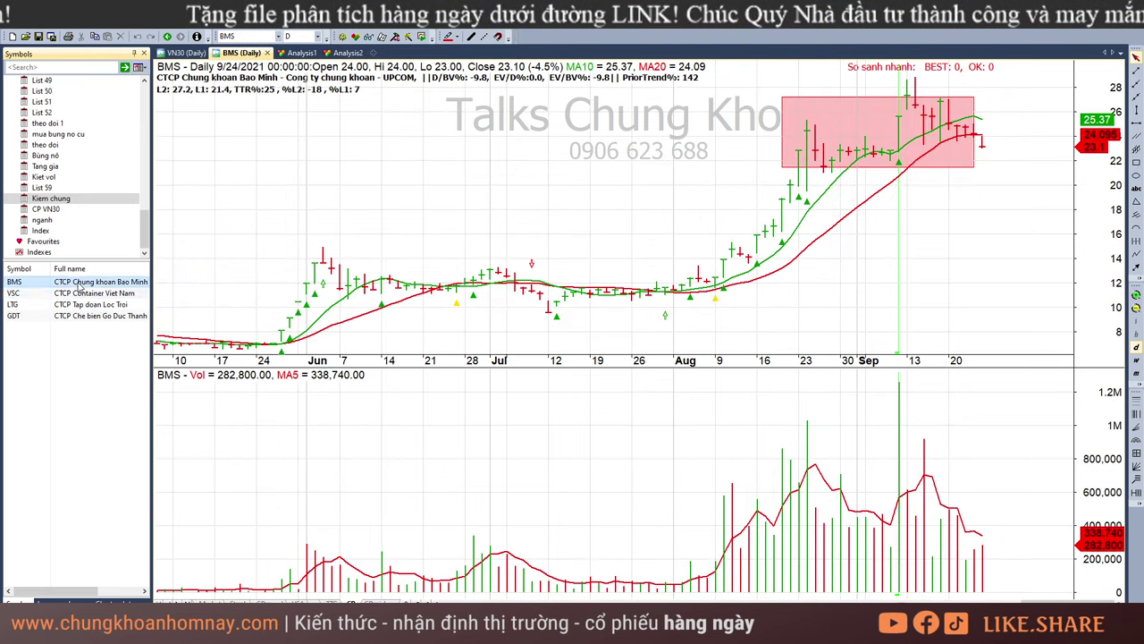
{"action": "left_click", "coordinate": [901, 125]}
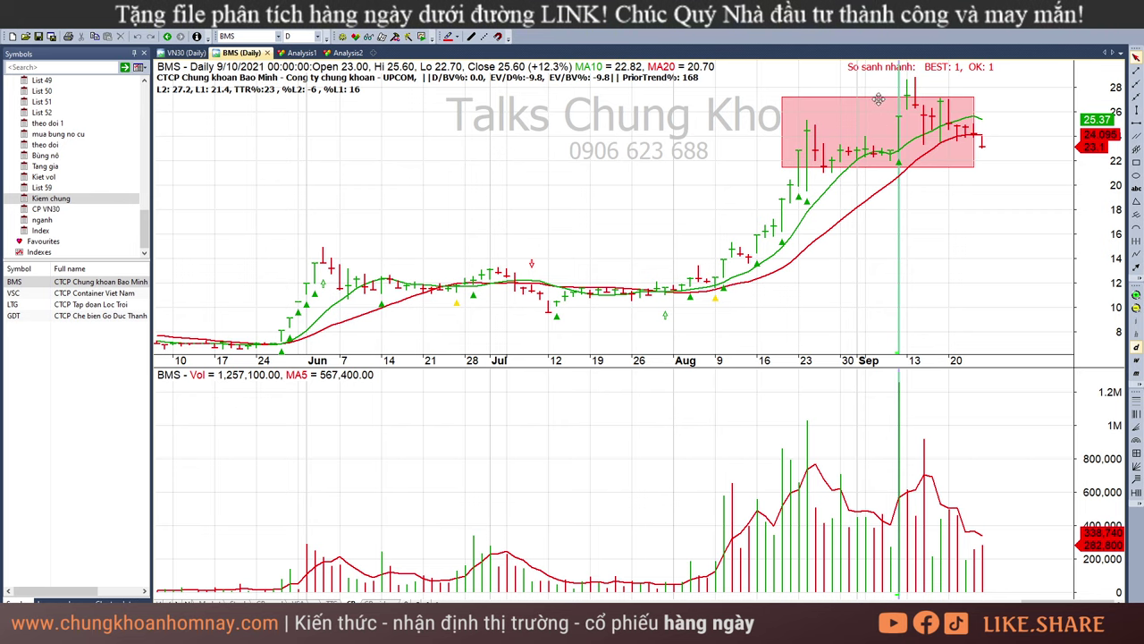
Shift the shaded price box on the BMS chart to begin just after 8/25/2021, and compare the 9/10 and 9/20/2021 bars
{"action": "left_click_drag", "start_coordinate": [874, 125], "coordinate": [824, 160]}
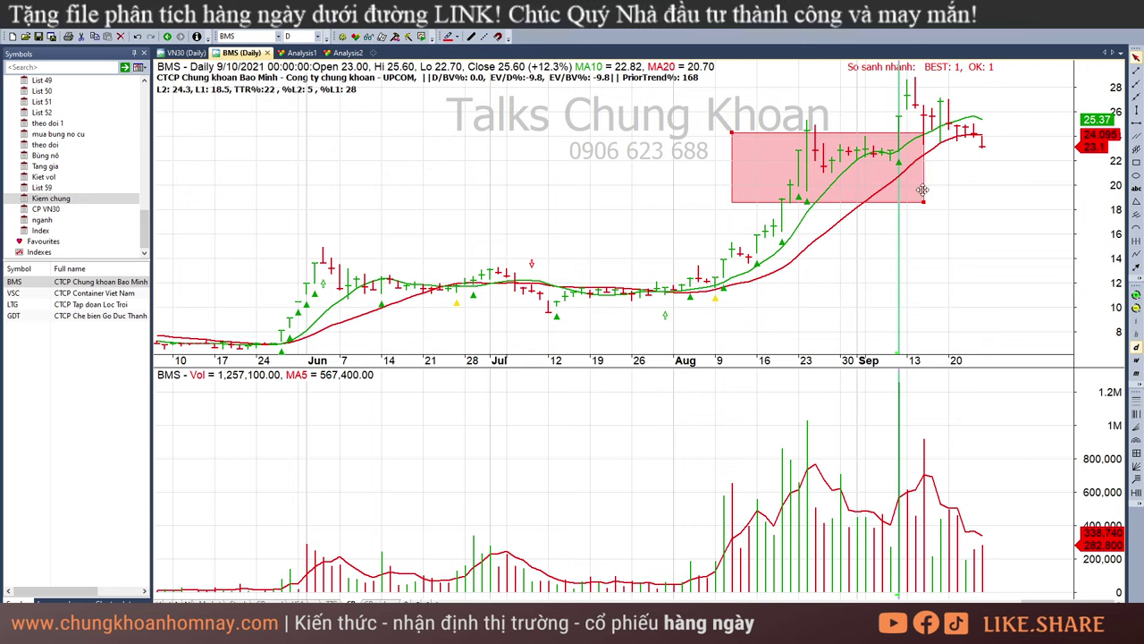
{"action": "left_click_drag", "start_coordinate": [923, 190], "coordinate": [1019, 151]}
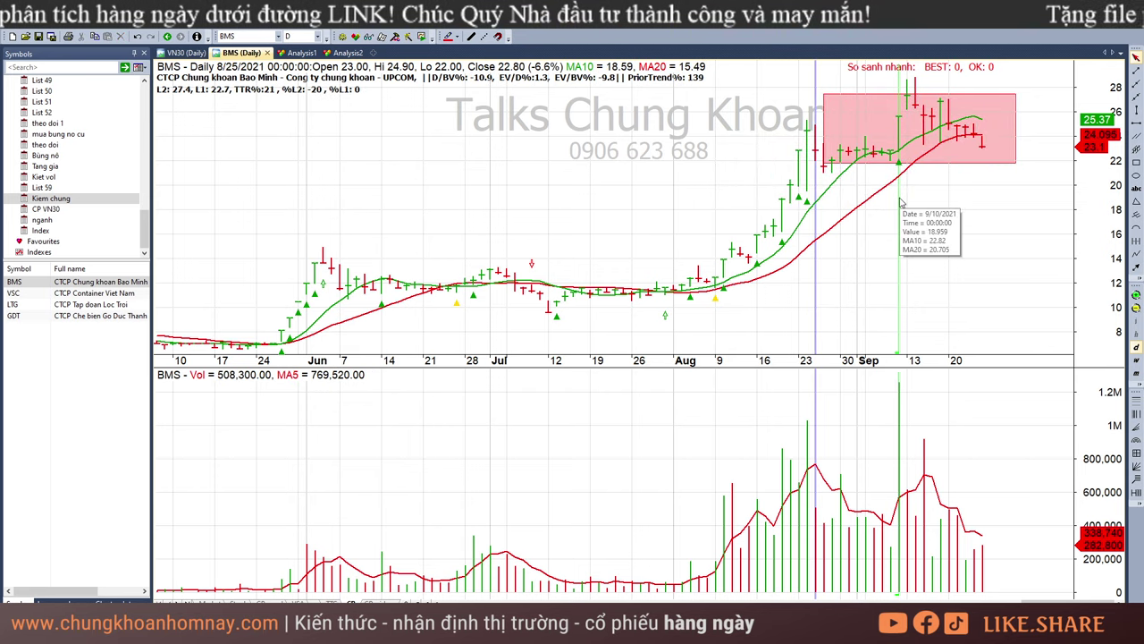
{"action": "left_click", "coordinate": [901, 203]}
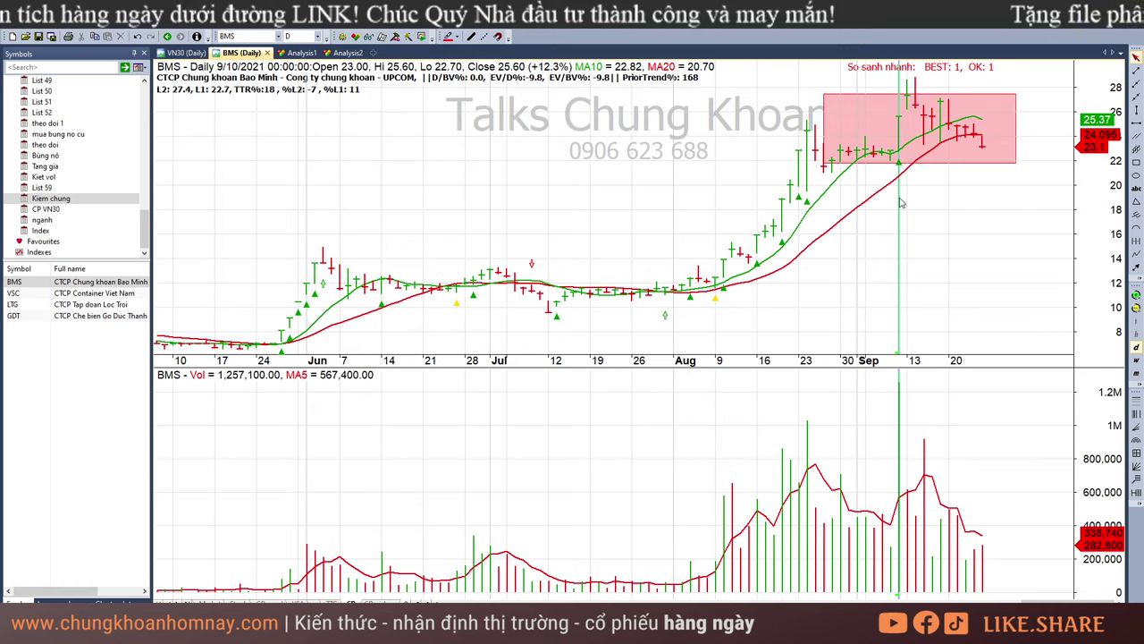
{"action": "left_click", "coordinate": [952, 193]}
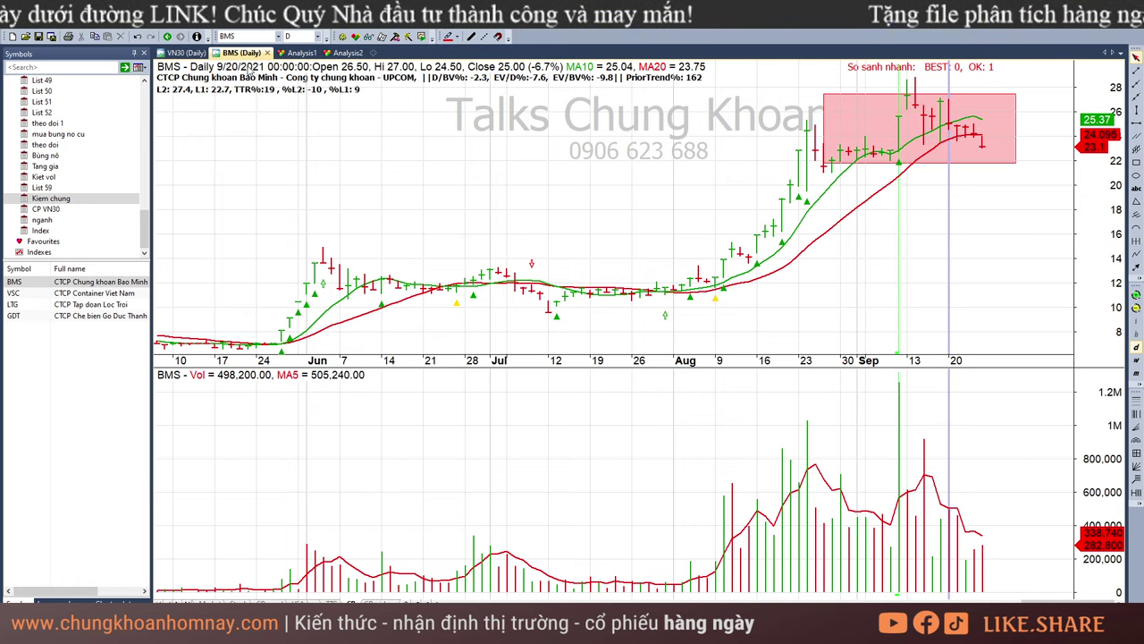
{"action": "left_click", "coordinate": [989, 236]}
{"action": "left_click", "coordinate": [948, 194]}
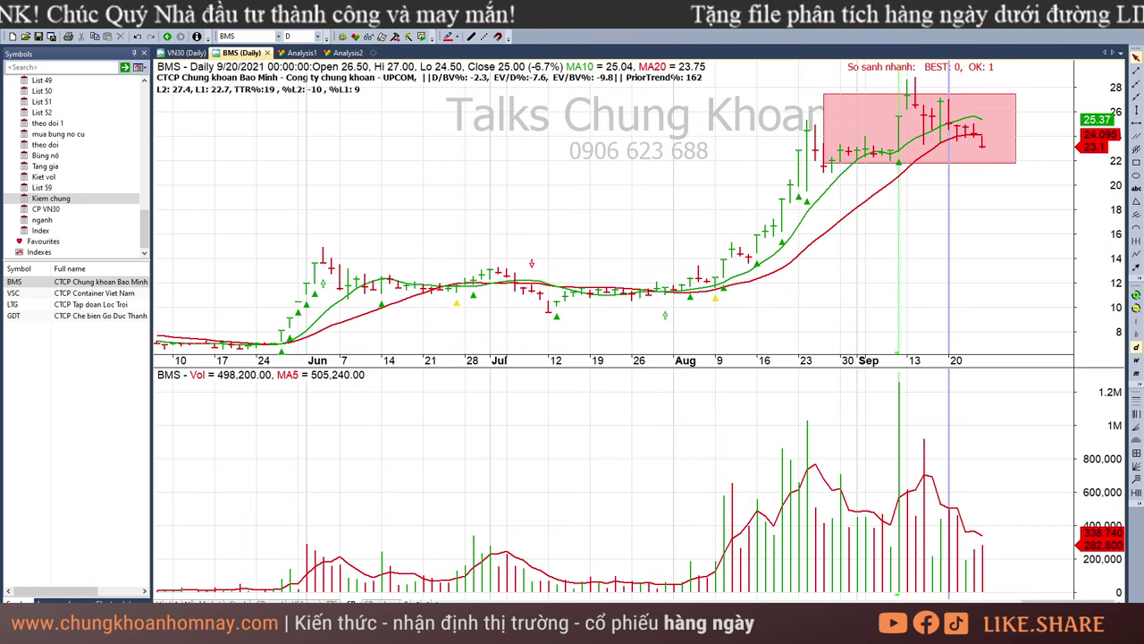
Switch to Excel and fill the BMS cell C10 under 9/10/2021 with yellow
{"action": "key", "text": "alt+Tab"}
{"action": "scroll", "coordinate": [268, 304], "scroll_direction": "up", "scroll_amount": 10}
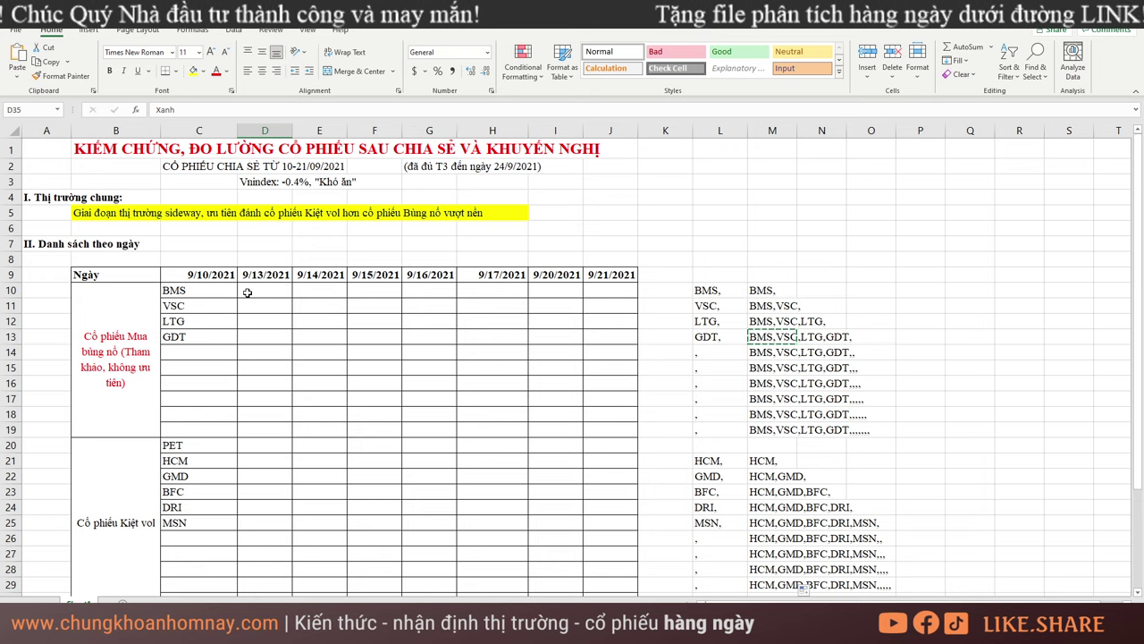
{"action": "left_click", "coordinate": [223, 293]}
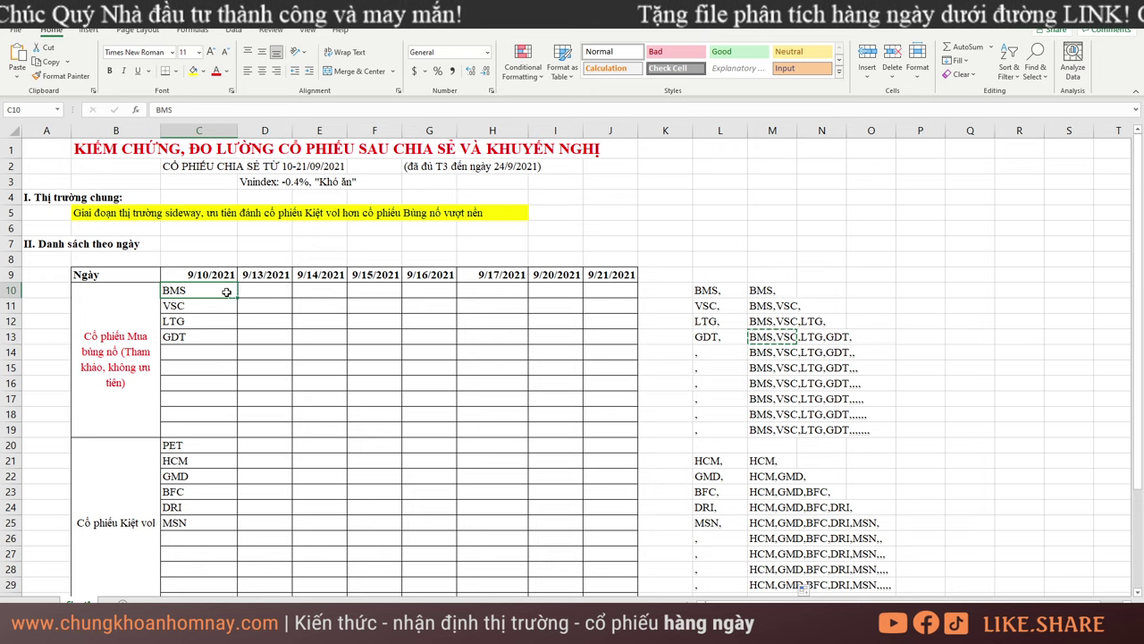
{"action": "left_click", "coordinate": [193, 74]}
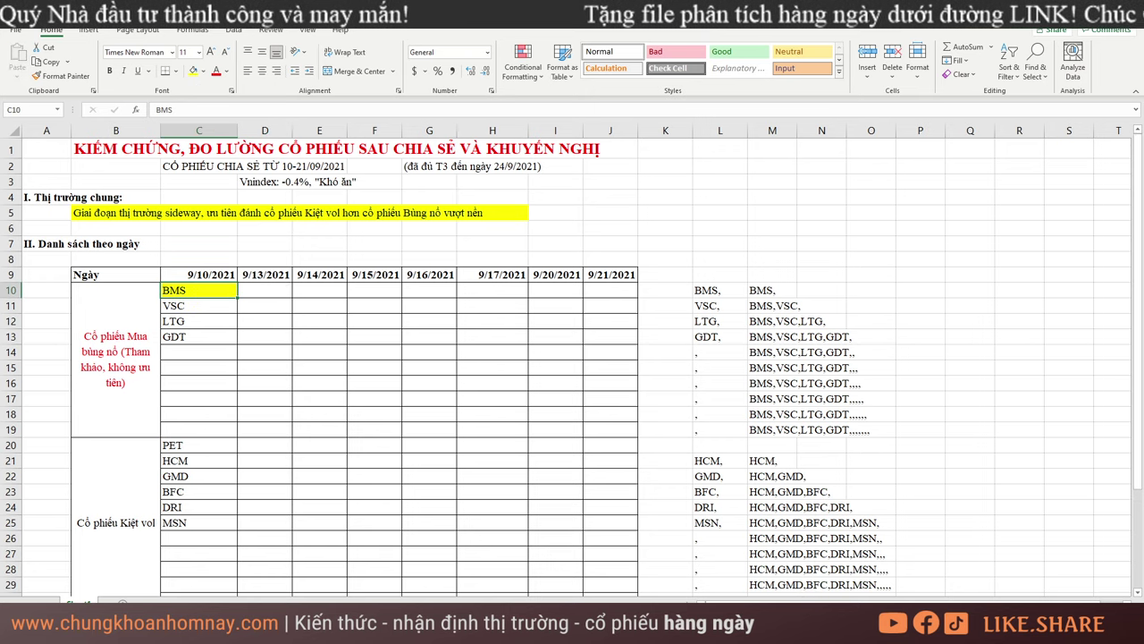
Switch to AmiBroker, open the VSC chart and compare the 9/10/2021 and 9/20/2021 bars
{"action": "key", "text": "alt+Tab"}
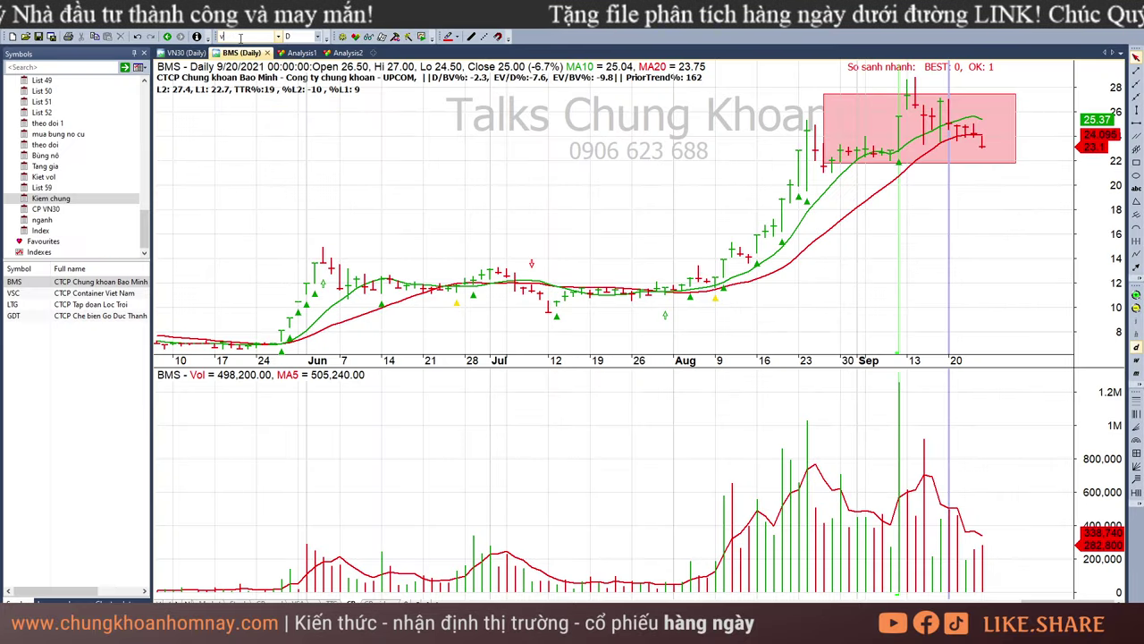
{"action": "type", "text": "vsc"}
{"action": "key", "text": "Return"}
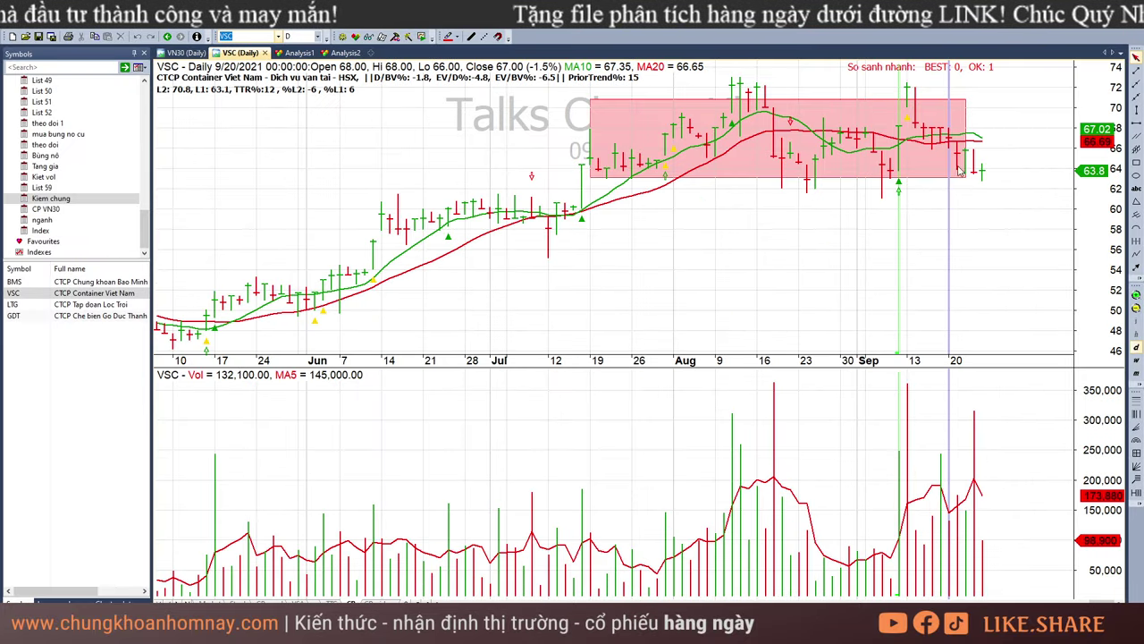
{"action": "left_click", "coordinate": [901, 214]}
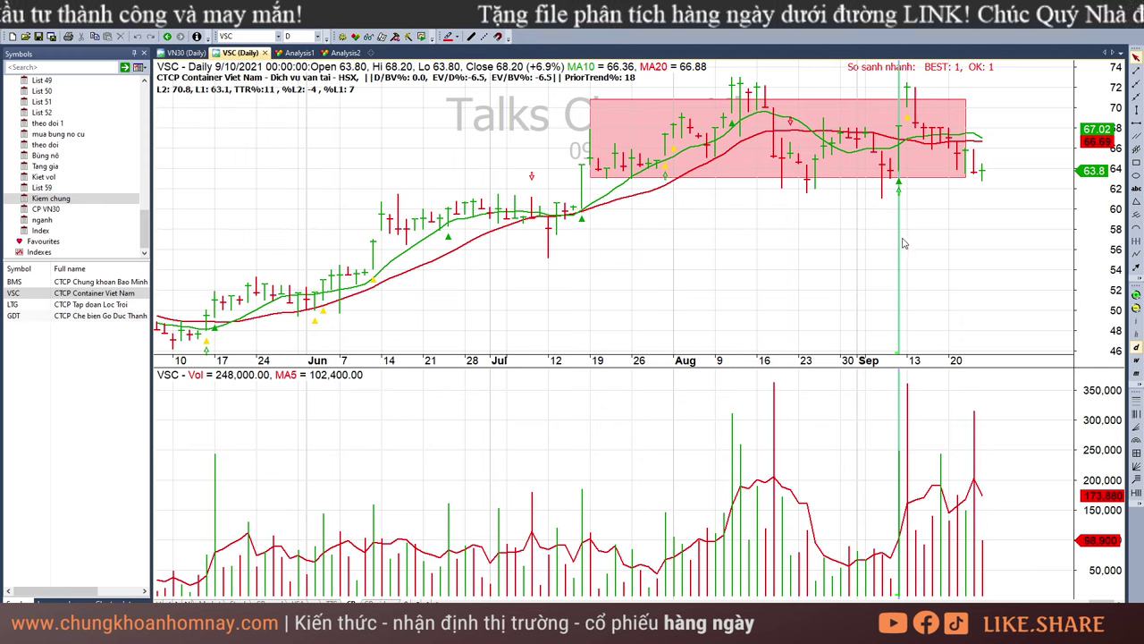
{"action": "left_click", "coordinate": [950, 173]}
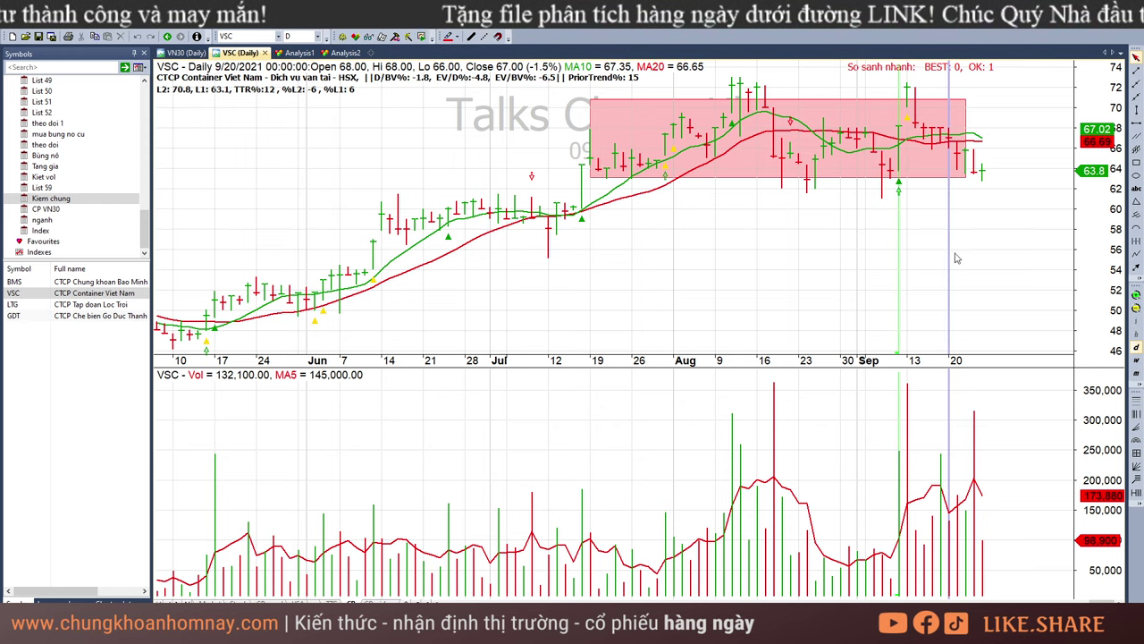
{"action": "key", "text": "Left"}
{"action": "key", "text": "Left"}
{"action": "key", "text": "Left"}
{"action": "key", "text": "Left"}
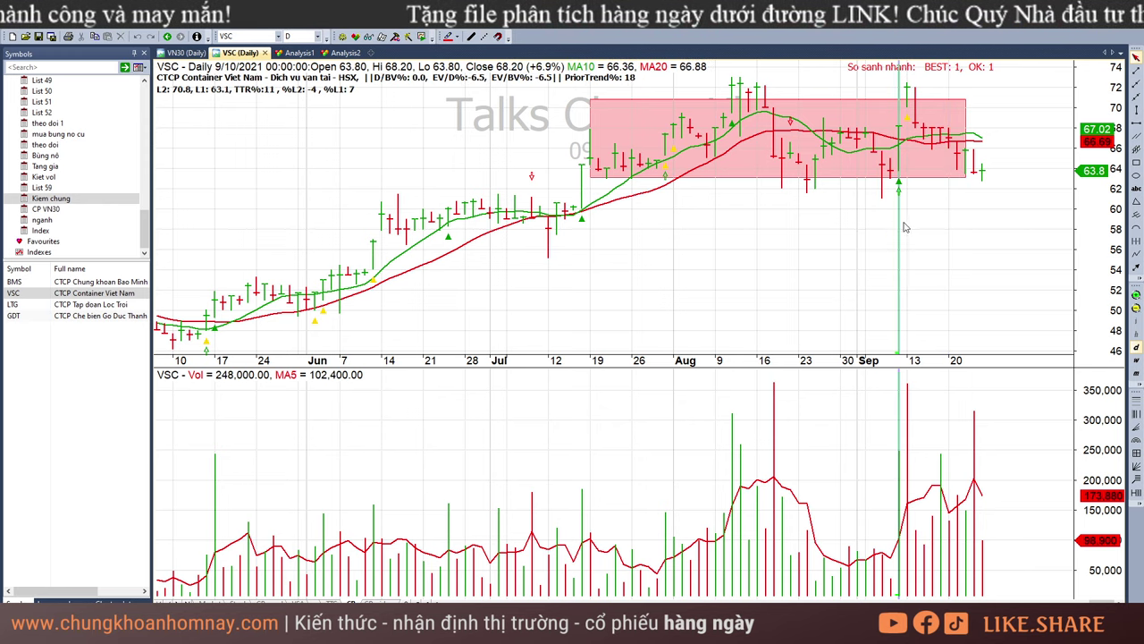
Examine the VSC bars at 9/14, 9/9 and 9/20/2021 around the signal date
{"action": "mouse_move", "coordinate": [912, 195]}
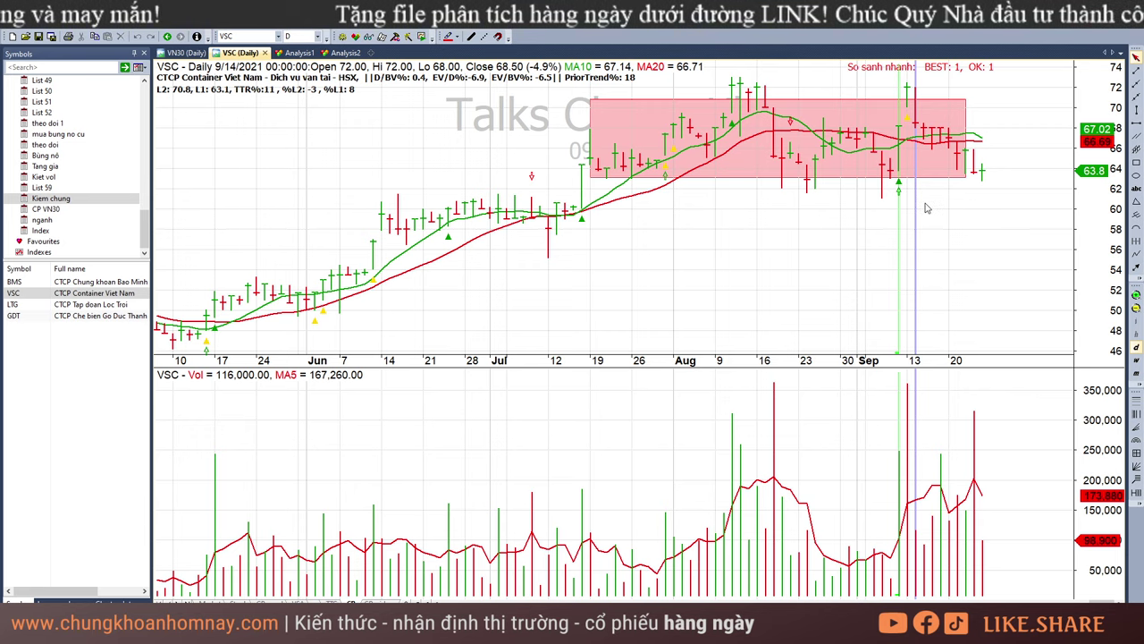
{"action": "left_click", "coordinate": [886, 254]}
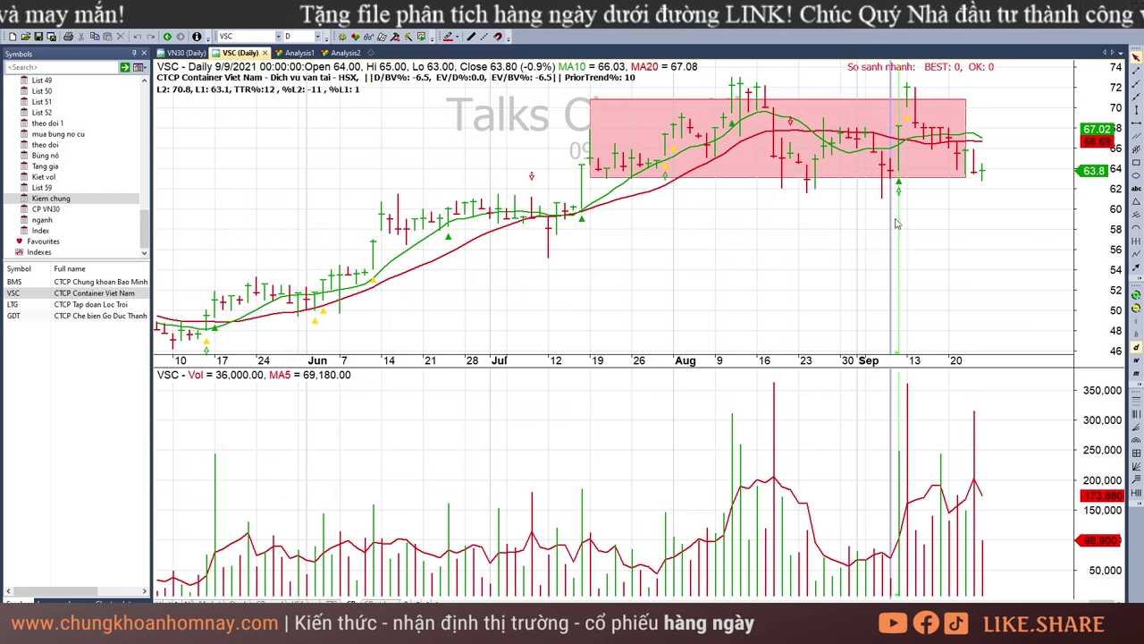
{"action": "mouse_move", "coordinate": [896, 222]}
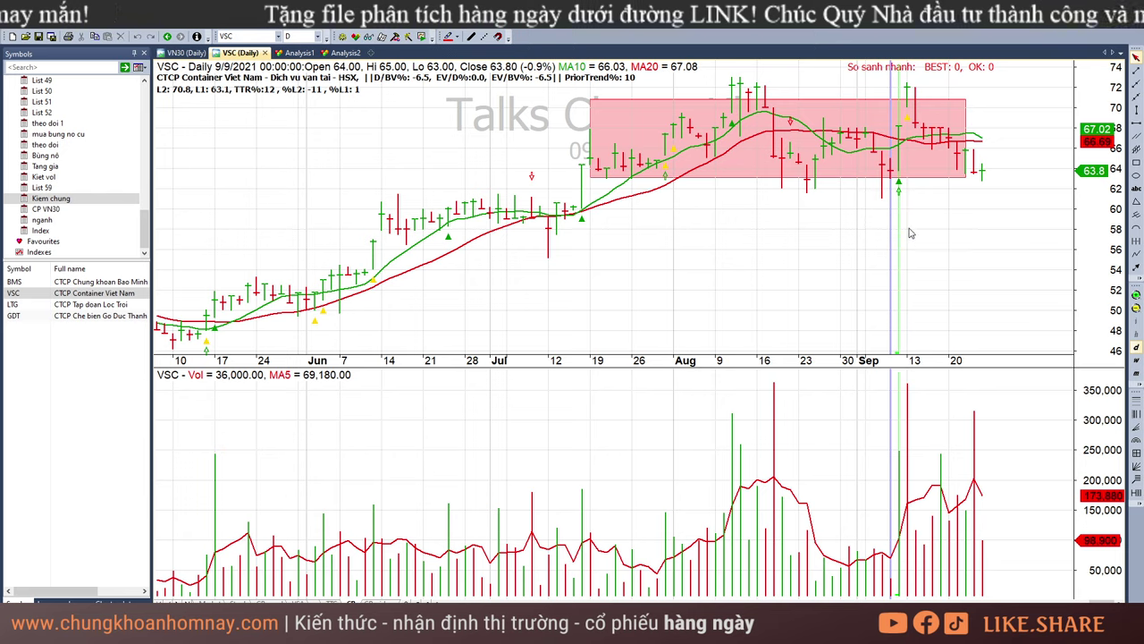
{"action": "left_click", "coordinate": [949, 202]}
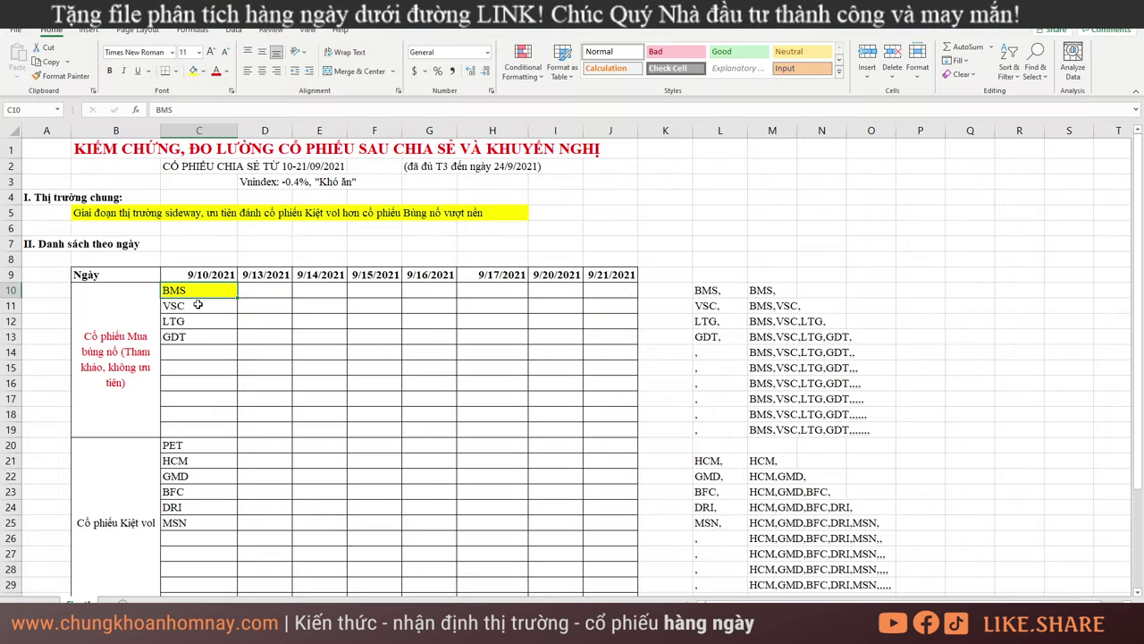
In Excel, fill the VSC cell C11 under 9/10/2021 with yellow and select the LTG cell C12
{"action": "left_click", "coordinate": [199, 305]}
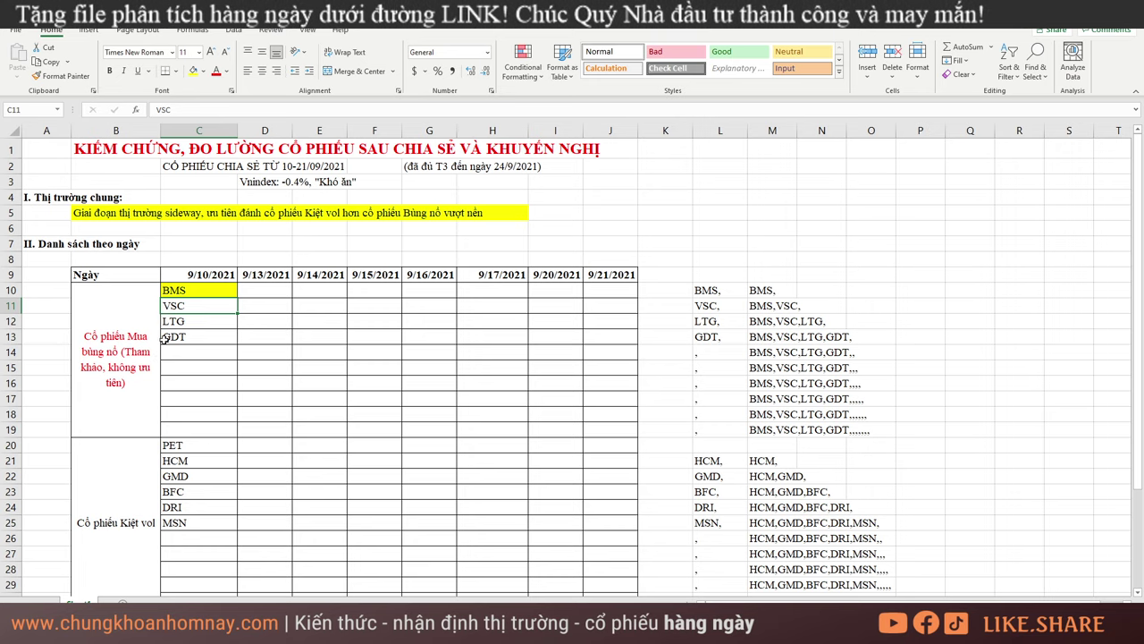
{"action": "left_click", "coordinate": [192, 73]}
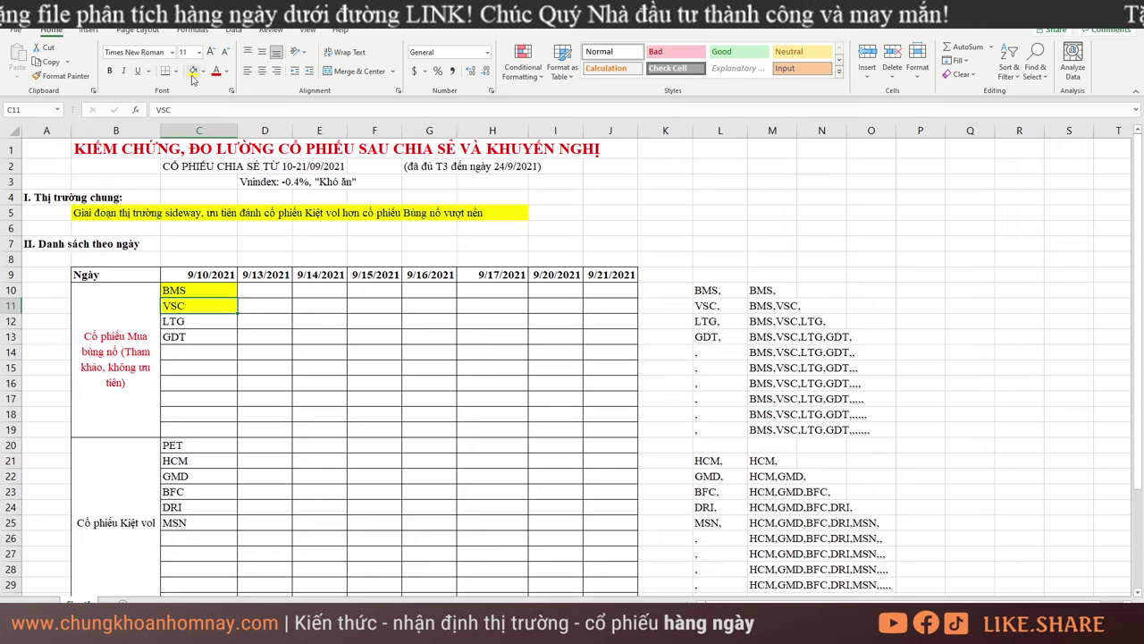
{"action": "left_click", "coordinate": [204, 322]}
Switch to AmiBroker, open the LTG chart and examine the 8/31, 9/10, 9/15 and 9/23/2021 bars
{"action": "key", "text": "alt+Tab"}
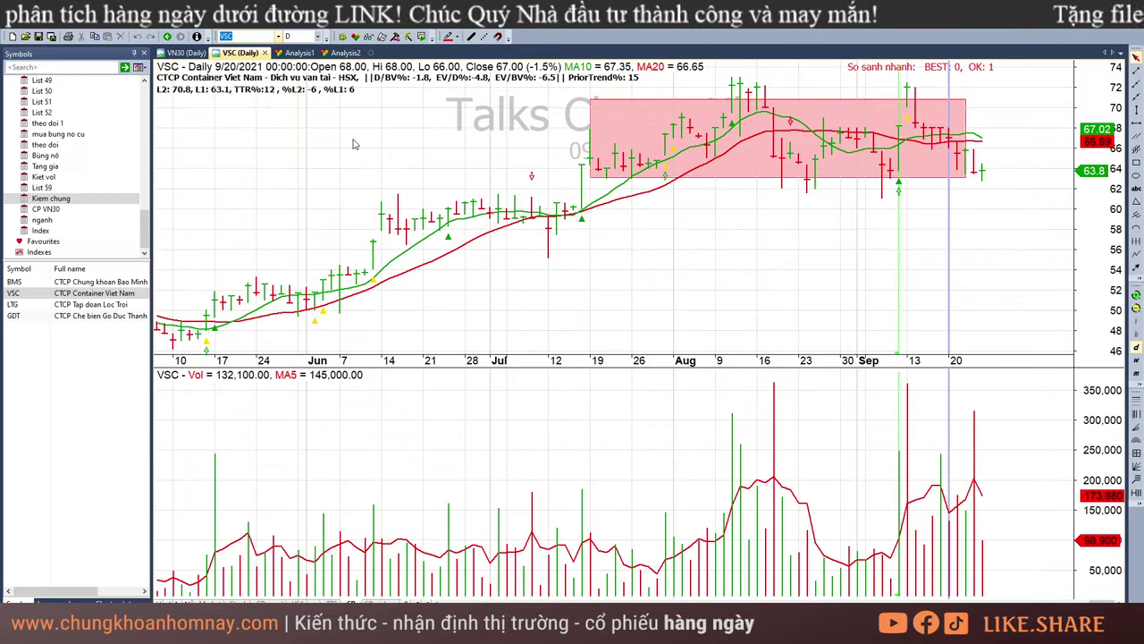
{"action": "left_click", "coordinate": [56, 305]}
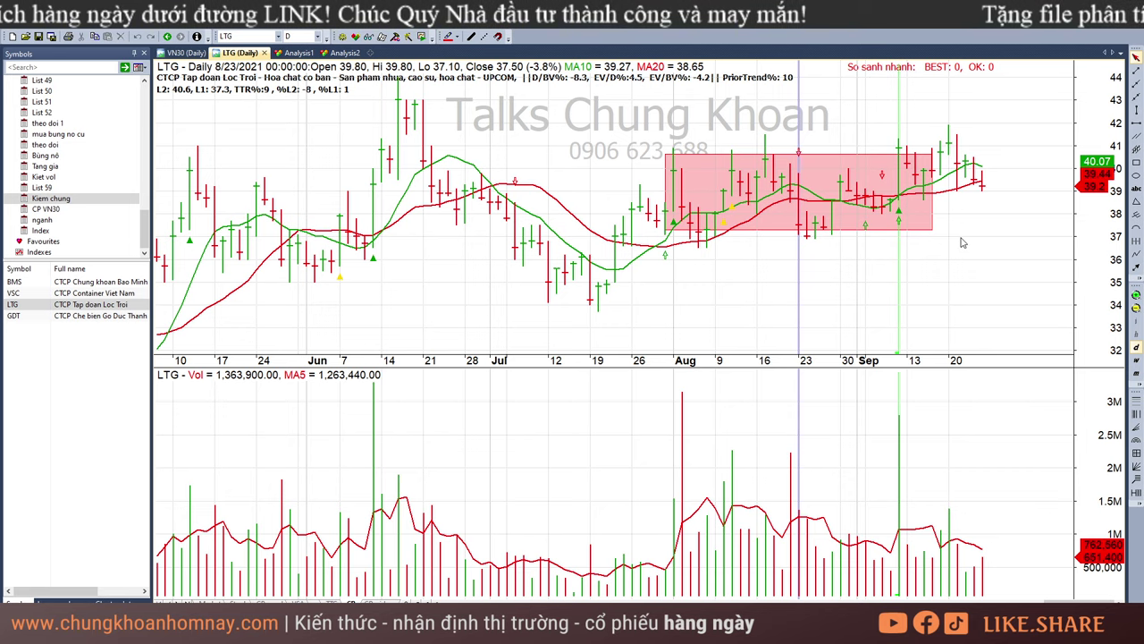
{"action": "left_click", "coordinate": [902, 174]}
{"action": "left_click", "coordinate": [853, 251]}
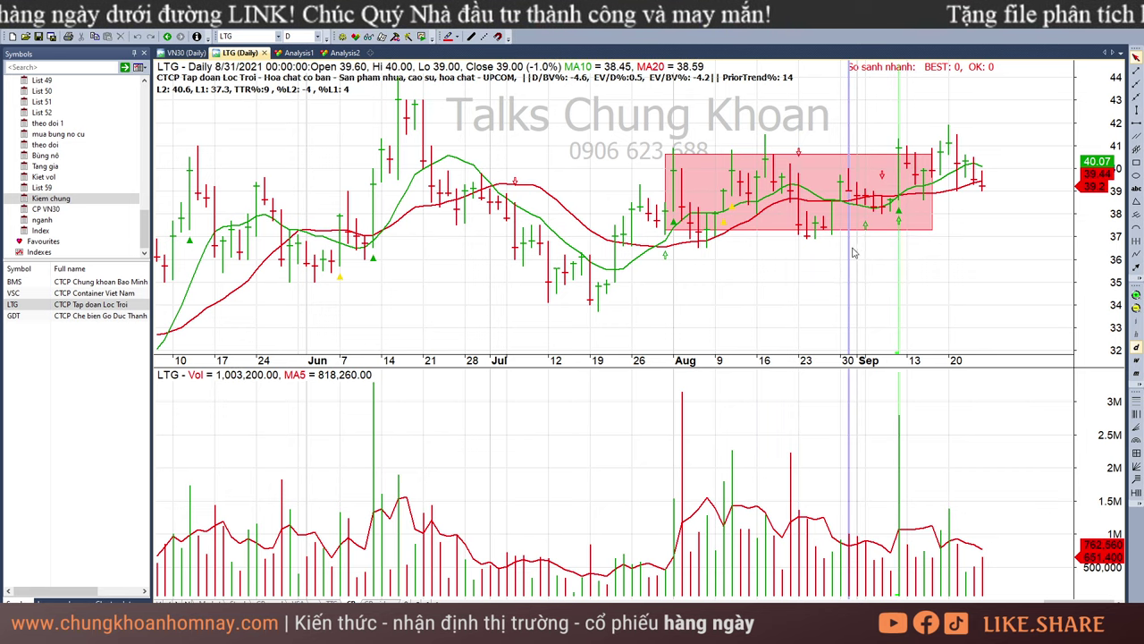
{"action": "left_click", "coordinate": [900, 143]}
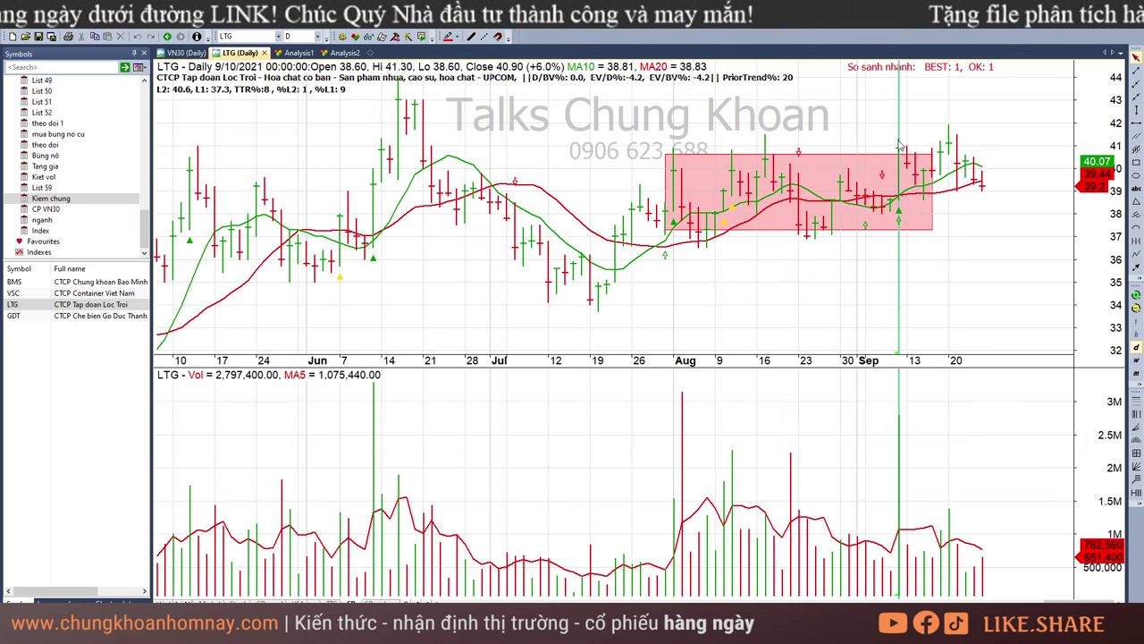
{"action": "left_click", "coordinate": [924, 195]}
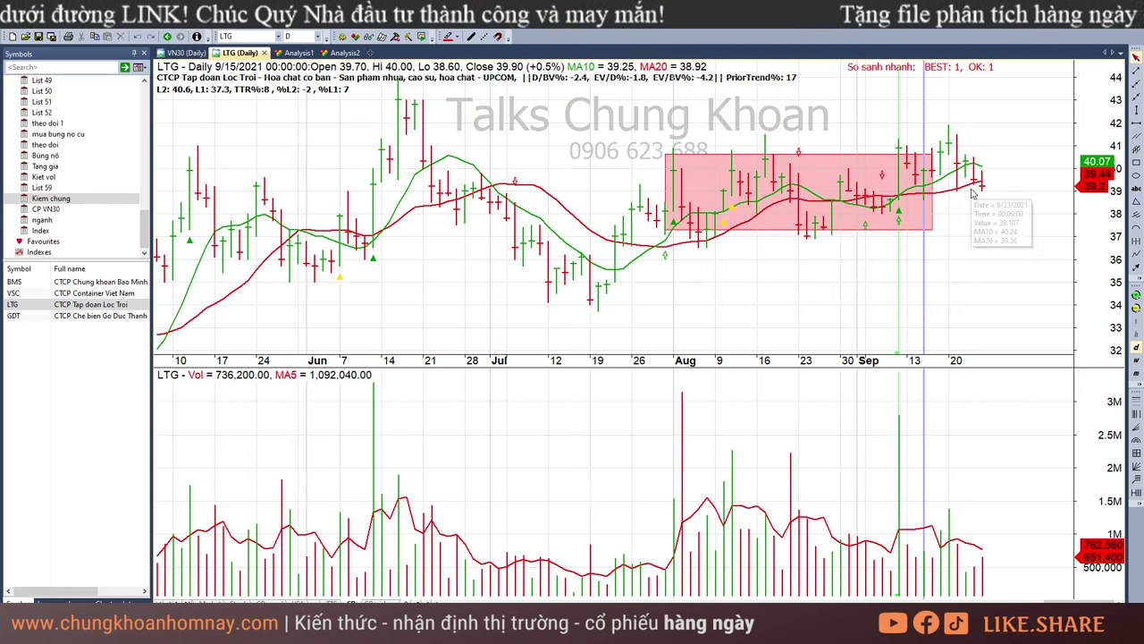
{"action": "left_click", "coordinate": [972, 193]}
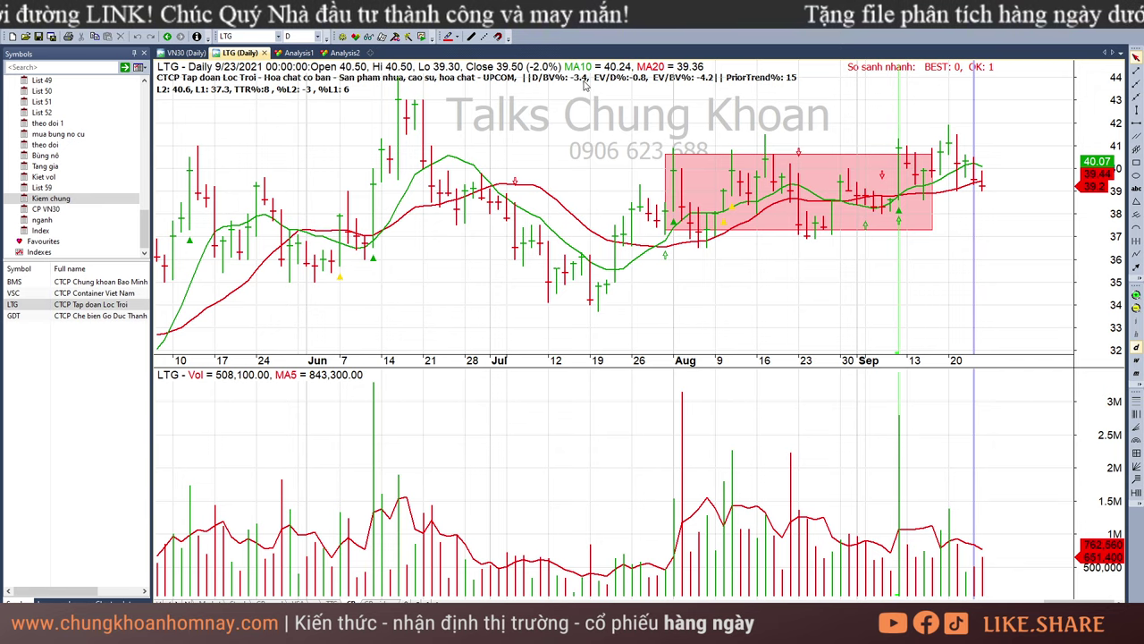
Switch to Excel, fill the LTG cell C12 with yellow and select the GDT cell C13
{"action": "key", "text": "alt+Tab"}
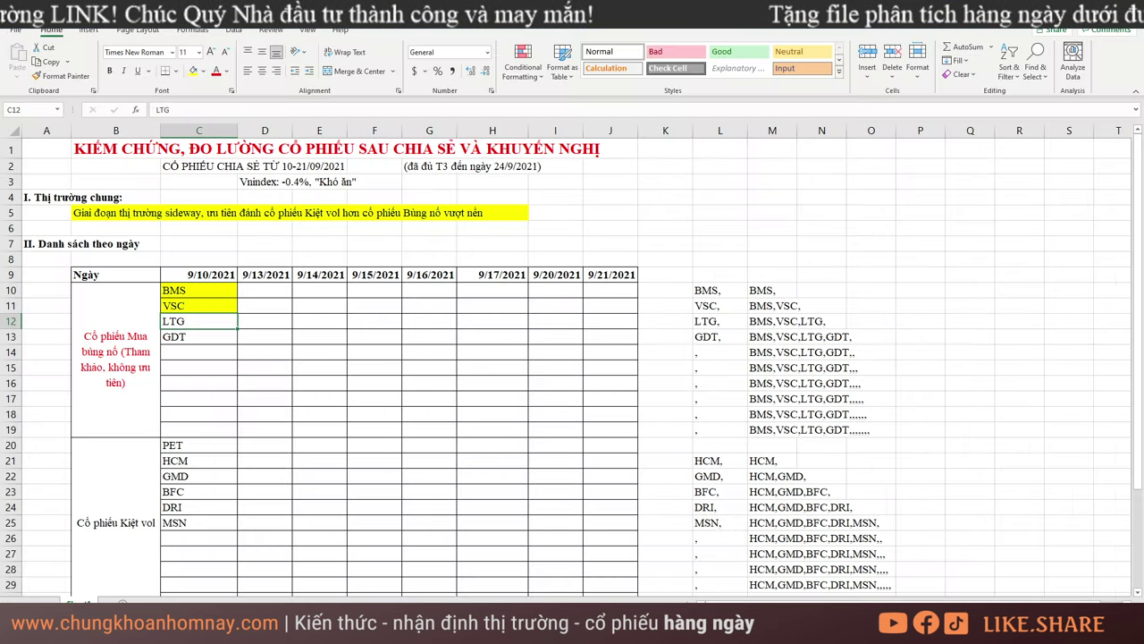
{"action": "left_click", "coordinate": [192, 71]}
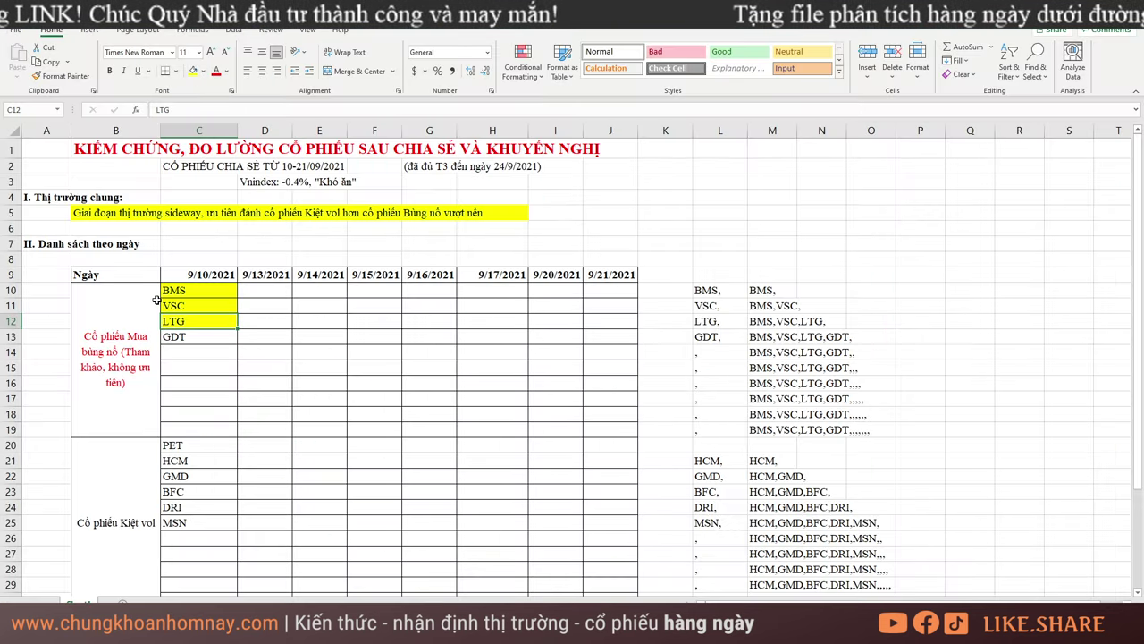
{"action": "left_click", "coordinate": [122, 365]}
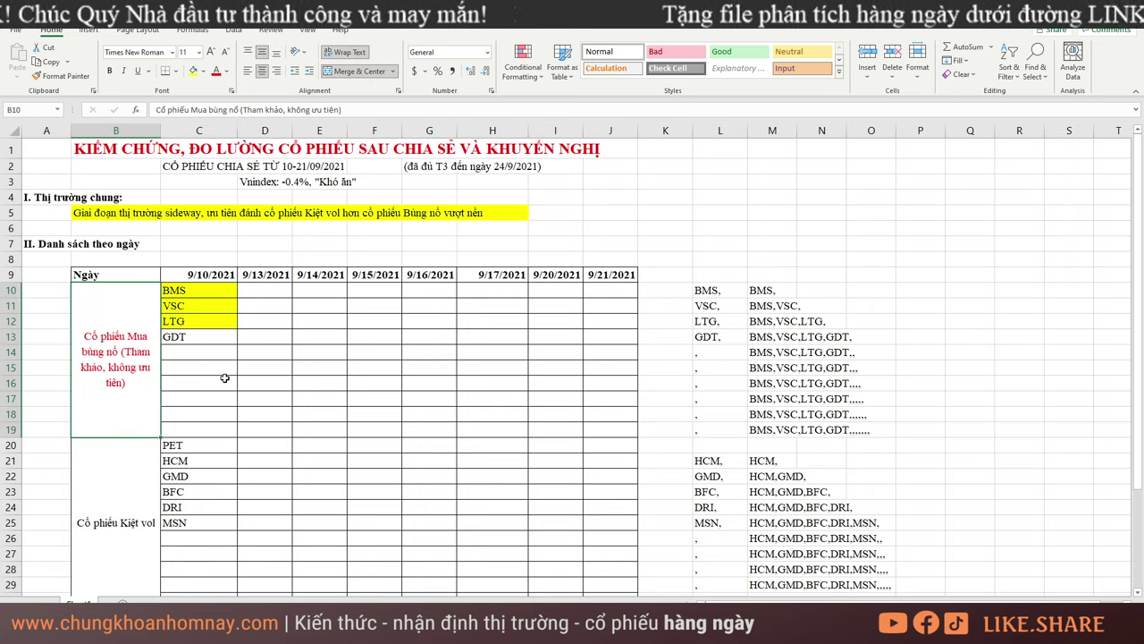
{"action": "left_click", "coordinate": [190, 339]}
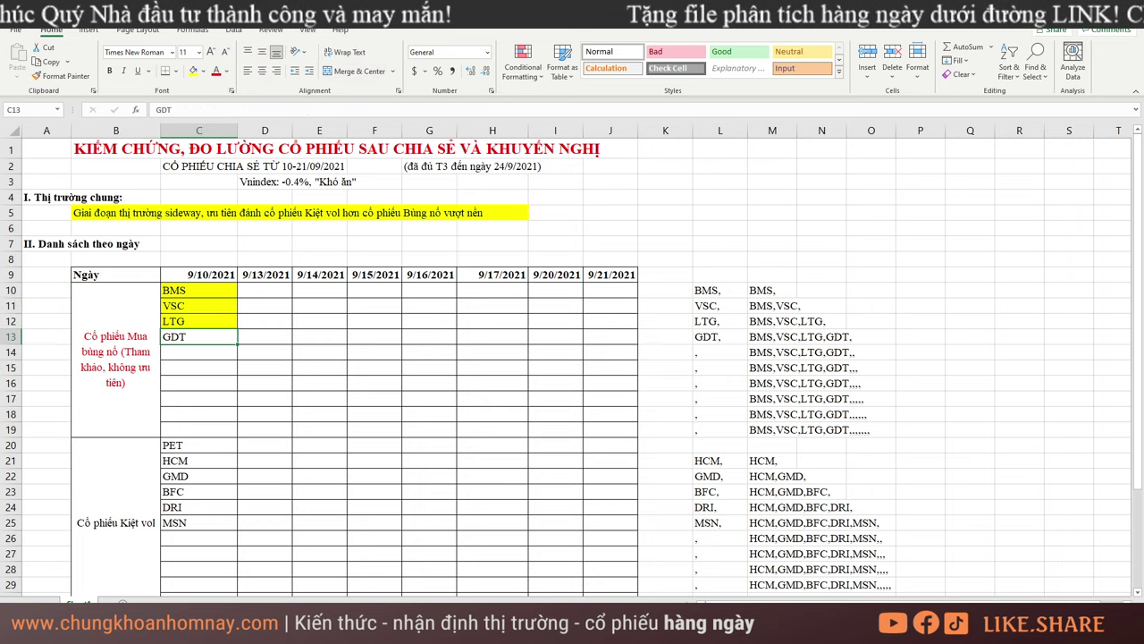
Switch to AmiBroker, open the GDT chart and compare the 9/10/2021 and 9/20/2021 bars, nudging the shaded price box
{"action": "key", "text": "alt+Tab"}
{"action": "left_click", "coordinate": [36, 315]}
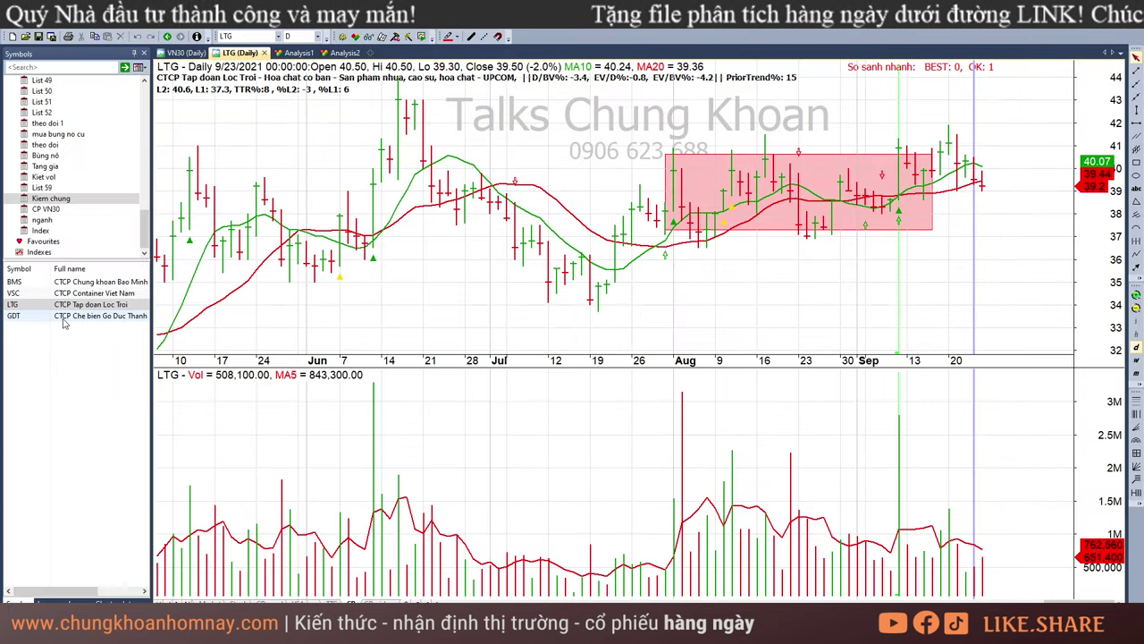
{"action": "left_click", "coordinate": [950, 197]}
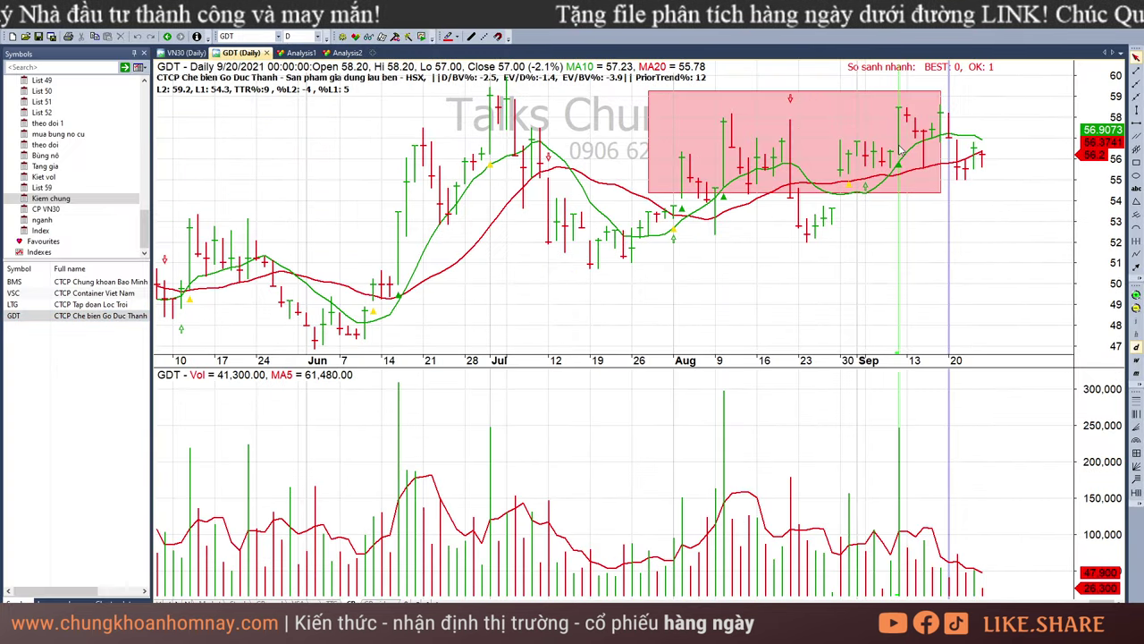
{"action": "left_click", "coordinate": [899, 150]}
{"action": "left_click_drag", "start_coordinate": [843, 94], "coordinate": [858, 179]}
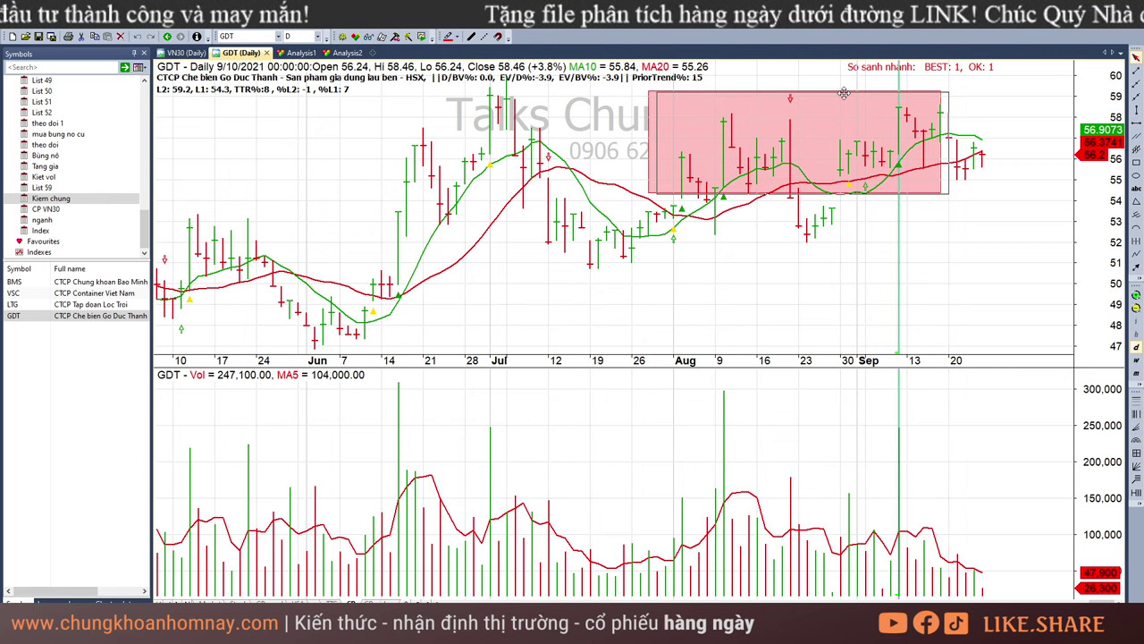
{"action": "left_click", "coordinate": [949, 153]}
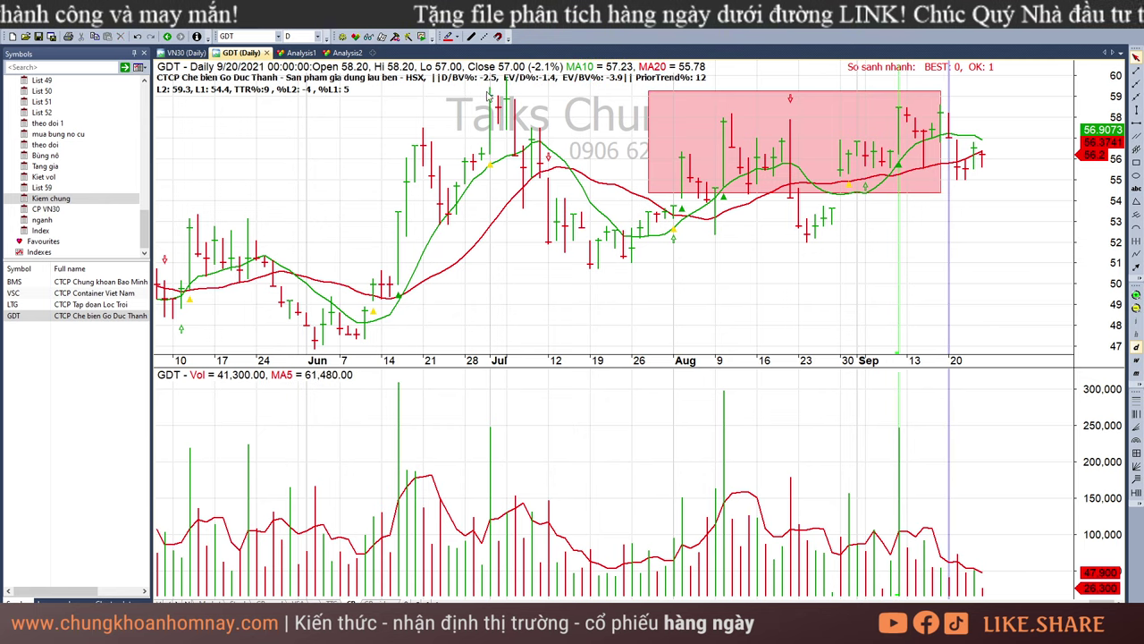
{"action": "mouse_move", "coordinate": [493, 85]}
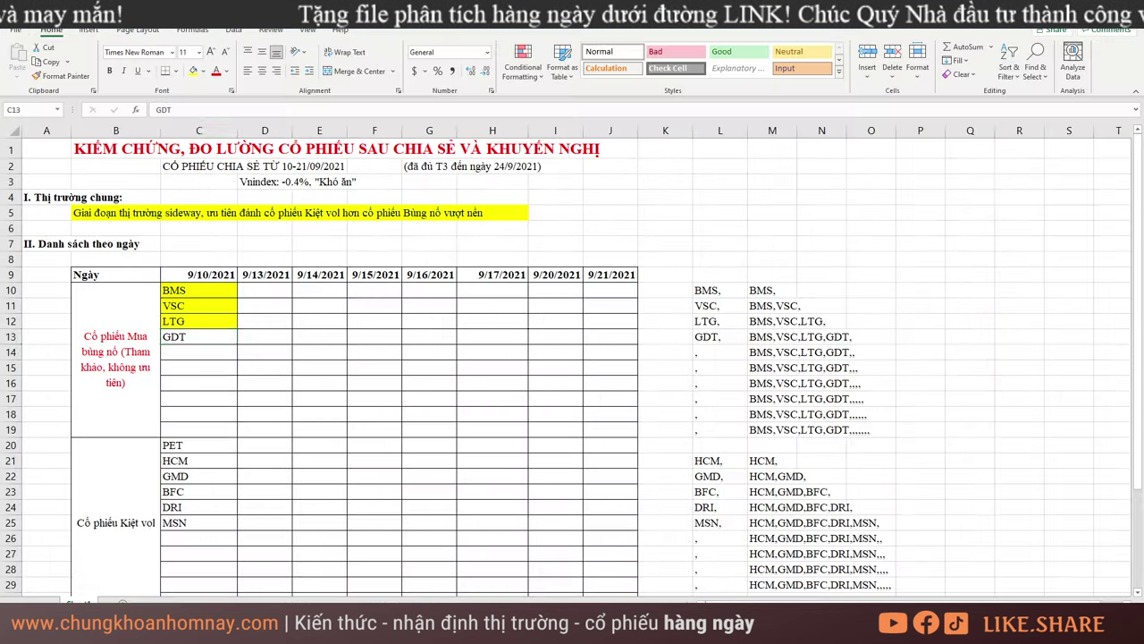
Switch to Excel, fill the GDT cell C13 with yellow and select PET in C20 of the Kiệt vol group
{"action": "left_click", "coordinate": [282, 630]}
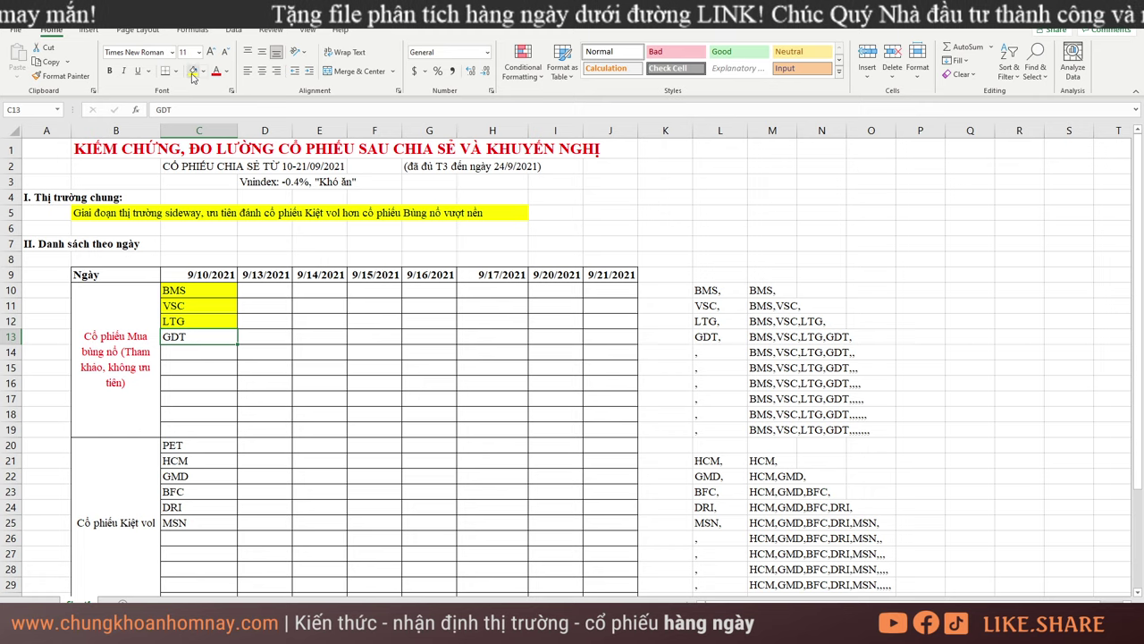
{"action": "left_click_drag", "start_coordinate": [116, 336], "coordinate": [201, 337]}
{"action": "scroll", "coordinate": [205, 340], "scroll_direction": "down", "scroll_amount": 4}
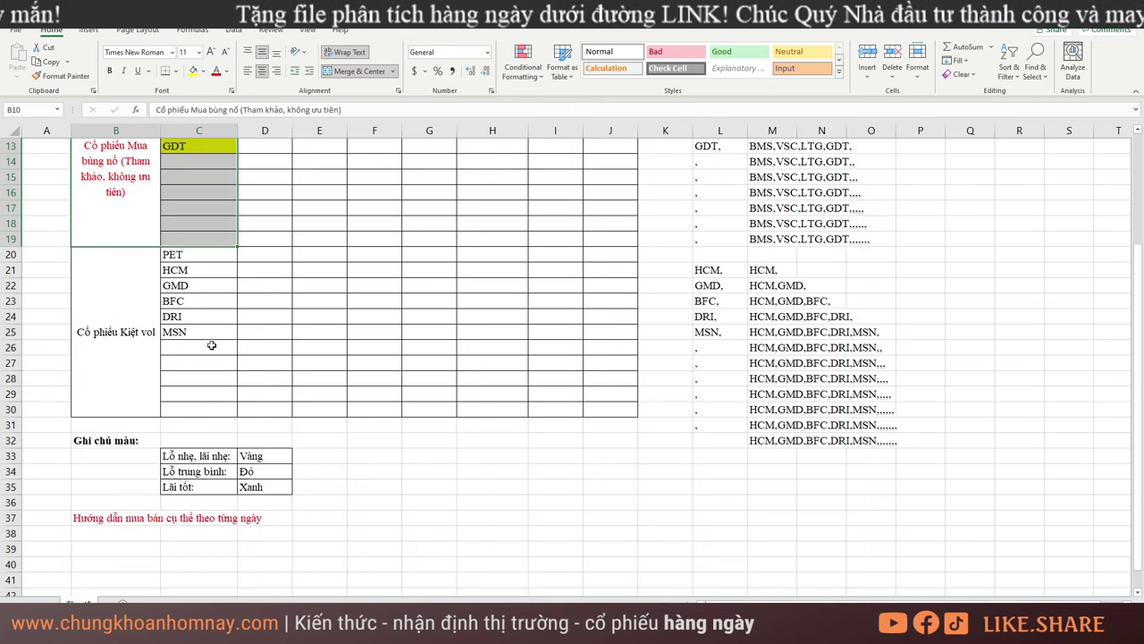
{"action": "left_click_drag", "start_coordinate": [122, 283], "coordinate": [192, 313]}
{"action": "left_click", "coordinate": [194, 255]}
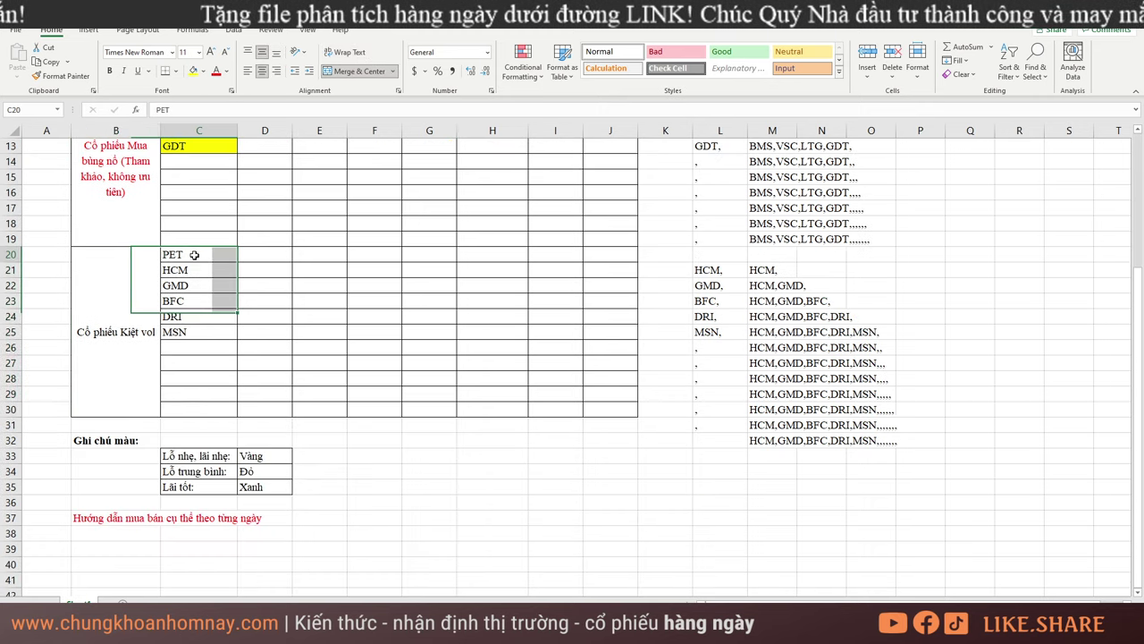
{"action": "left_click", "coordinate": [194, 255]}
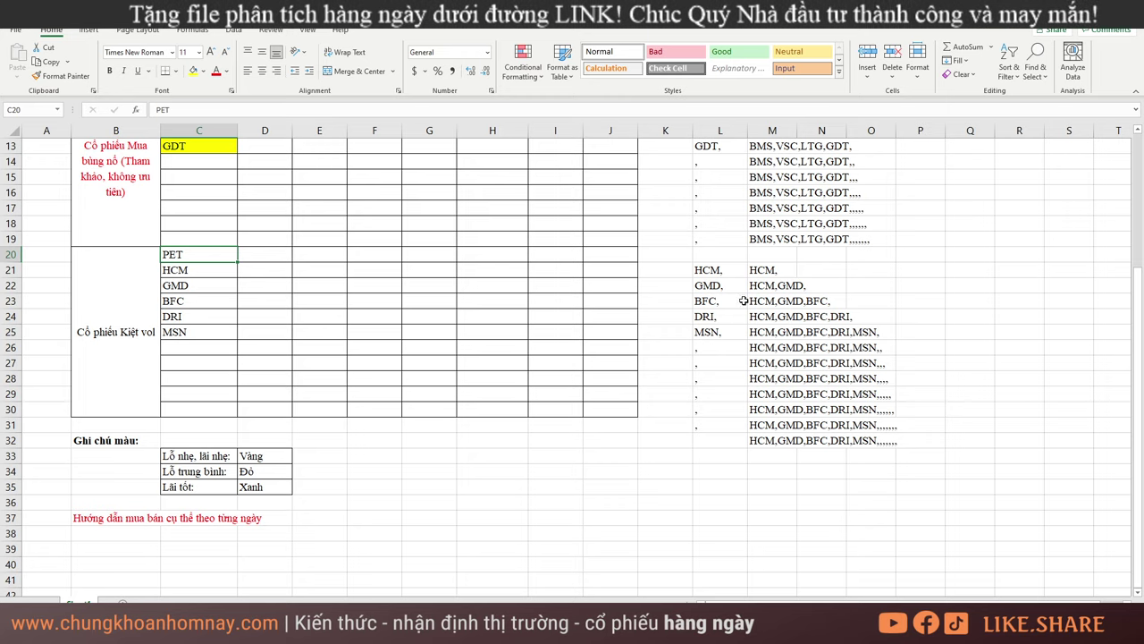
Copy the combined ticker list HCM,GMD,BFC,DRI,MSN, from cell M25 and switch to AmiBroker
{"action": "left_click", "coordinate": [767, 335]}
{"action": "key", "text": "ctrl+c"}
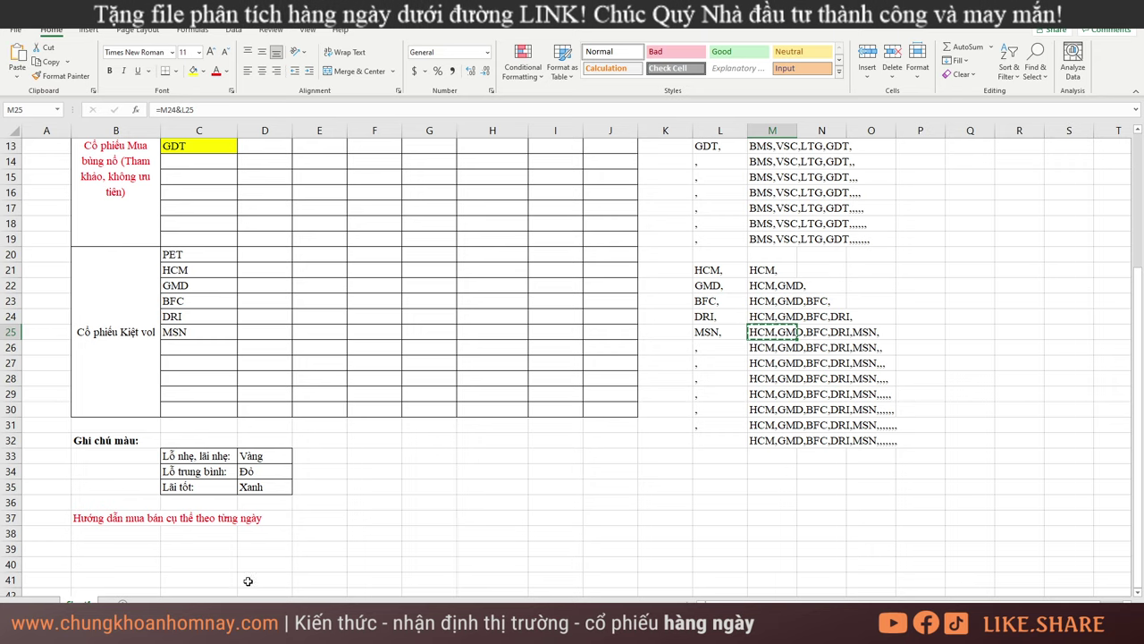
{"action": "key", "text": "alt+Tab"}
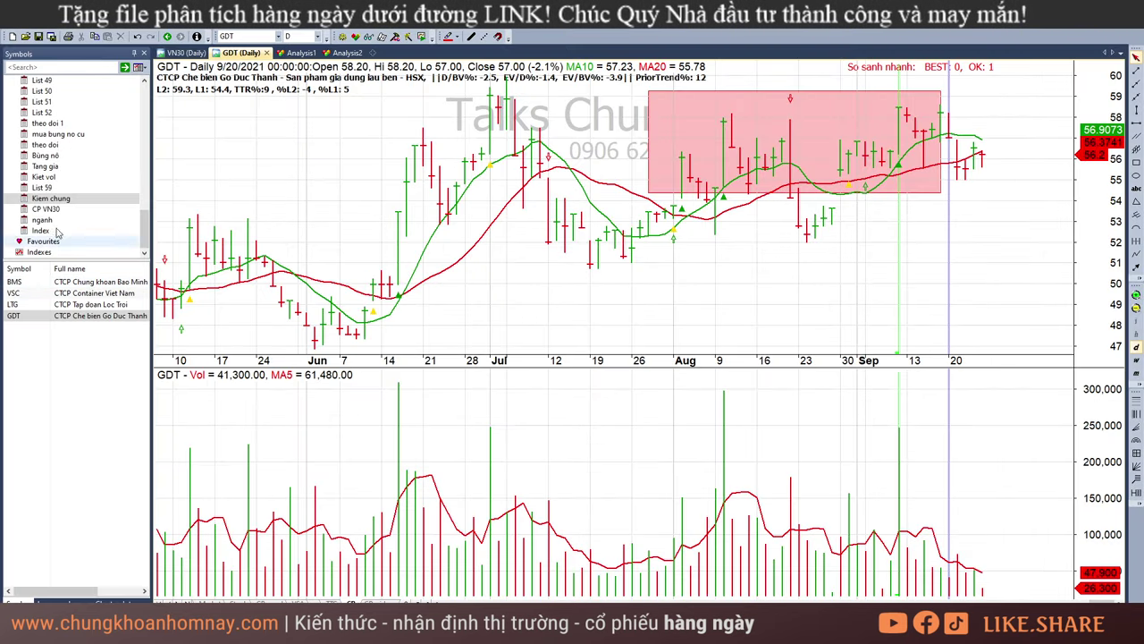
Add the copied tickers HCM, GMD, BFC, DRI and MSN to the Kiem chung watchlist and open the HCM chart
{"action": "right_click", "coordinate": [51, 198]}
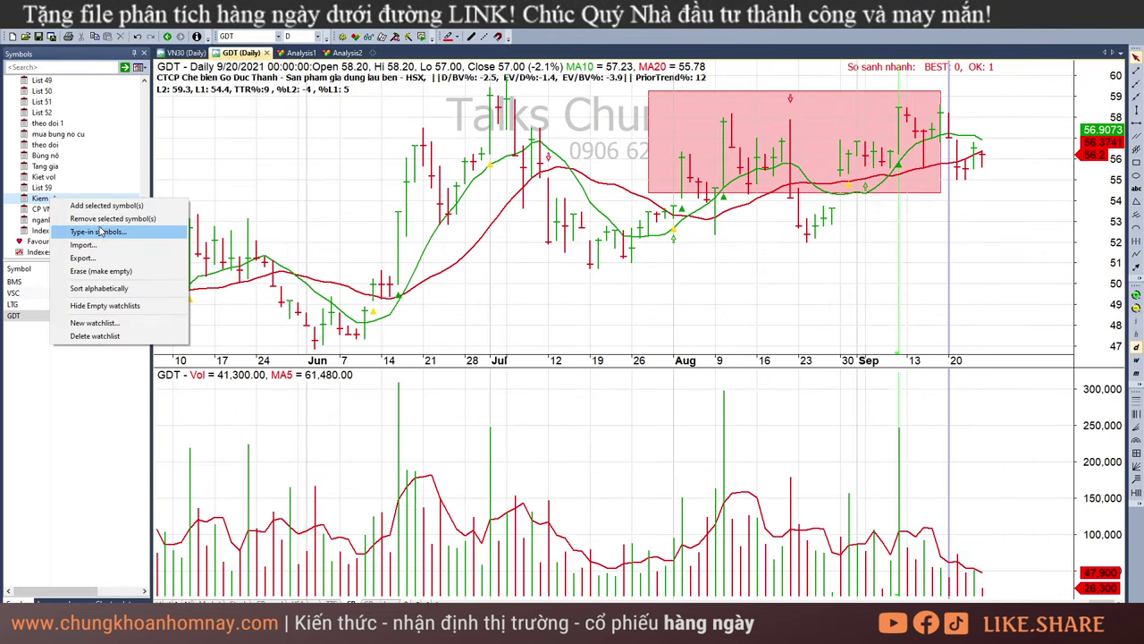
{"action": "left_click", "coordinate": [99, 232]}
{"action": "key", "text": "ctrl+v"}
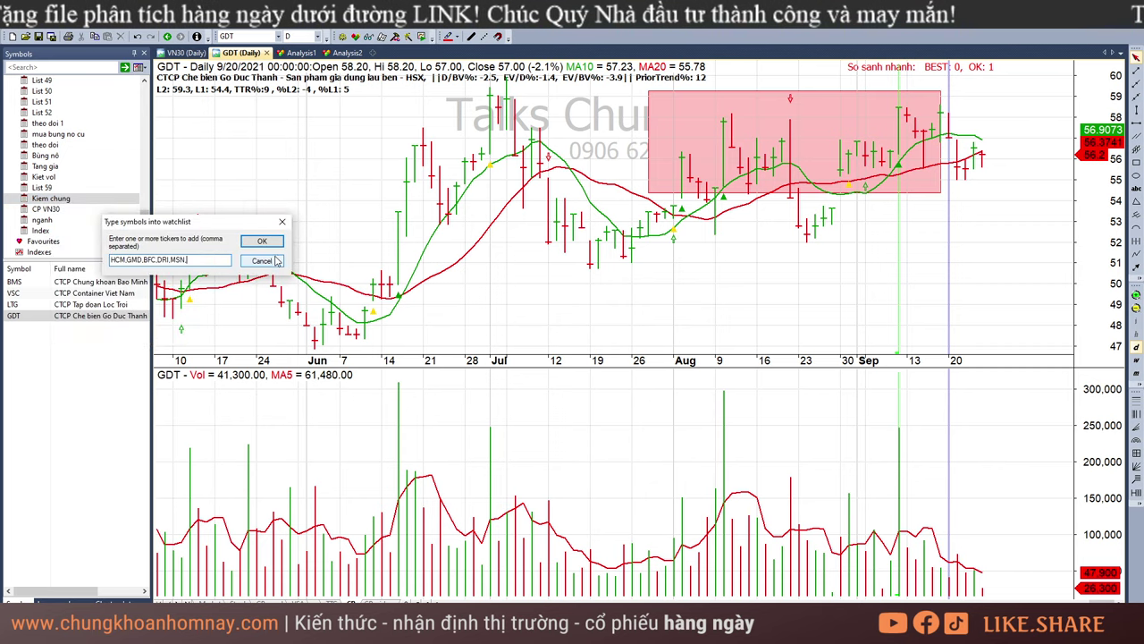
{"action": "left_click", "coordinate": [262, 241]}
{"action": "left_click", "coordinate": [33, 328]}
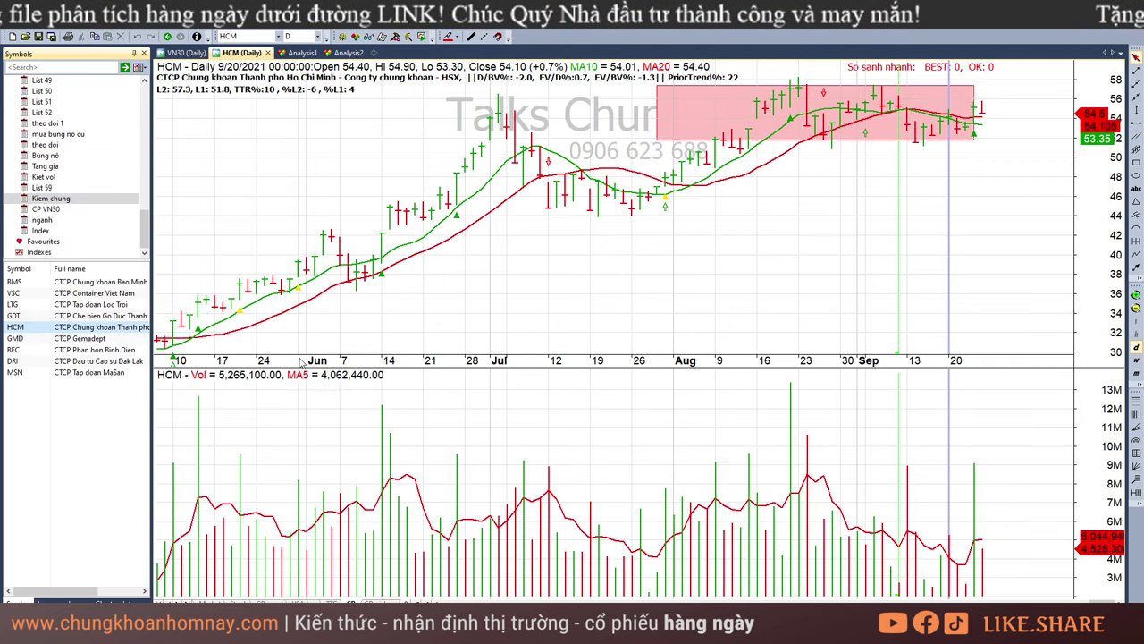
Compare the 9/7, 9/10 and 9/22/2021 price bars on the HCM chart
{"action": "left_click", "coordinate": [871, 215]}
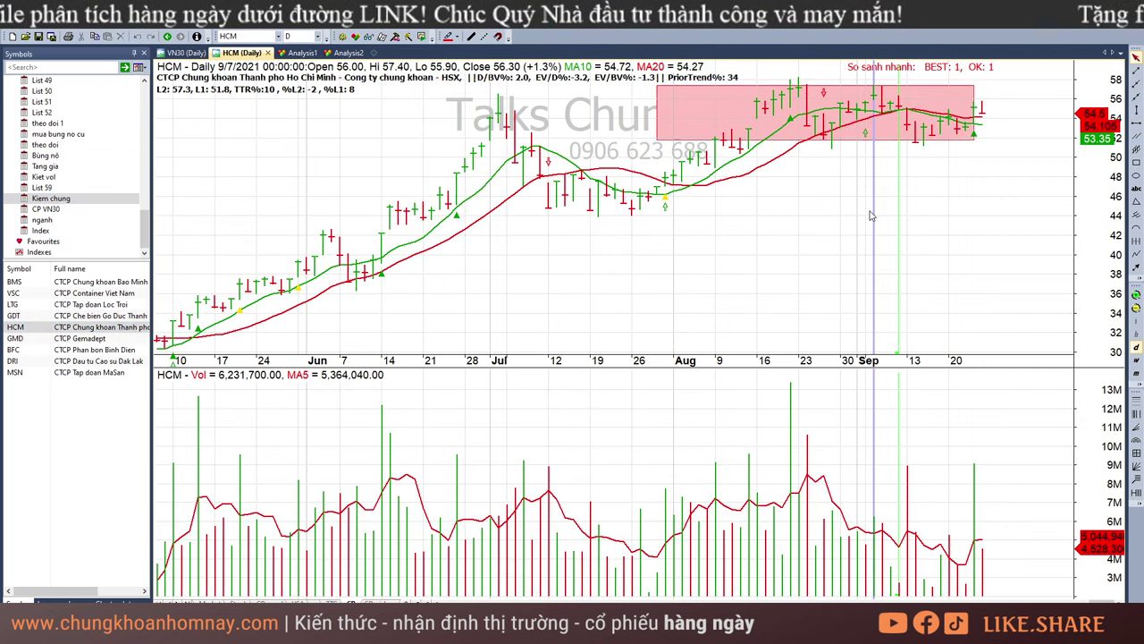
{"action": "left_click", "coordinate": [899, 174]}
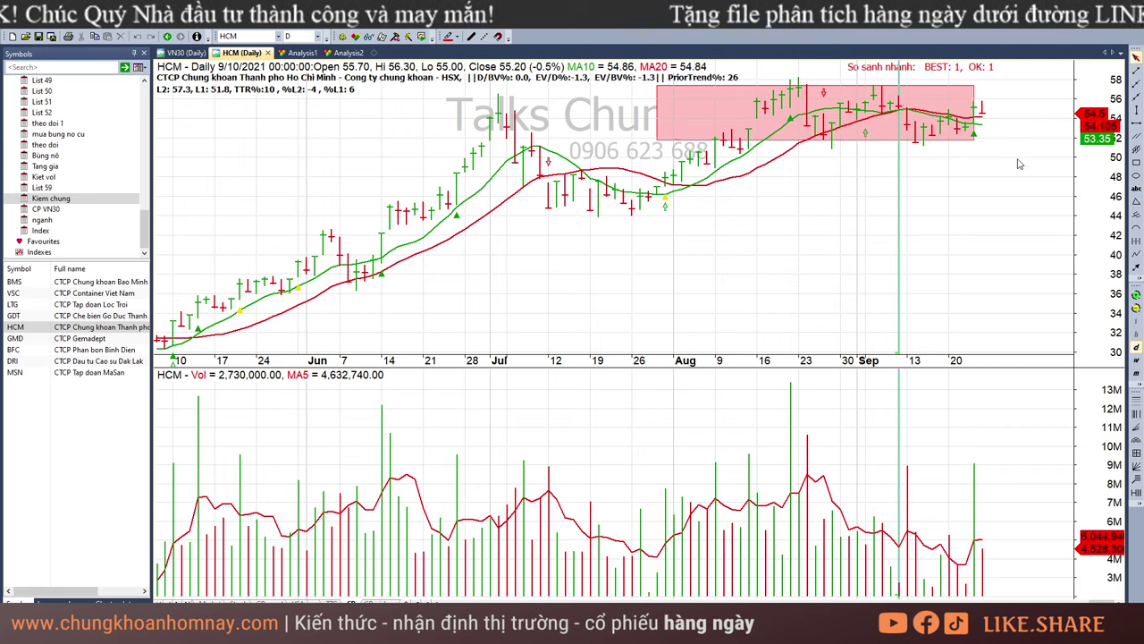
{"action": "left_click", "coordinate": [815, 171]}
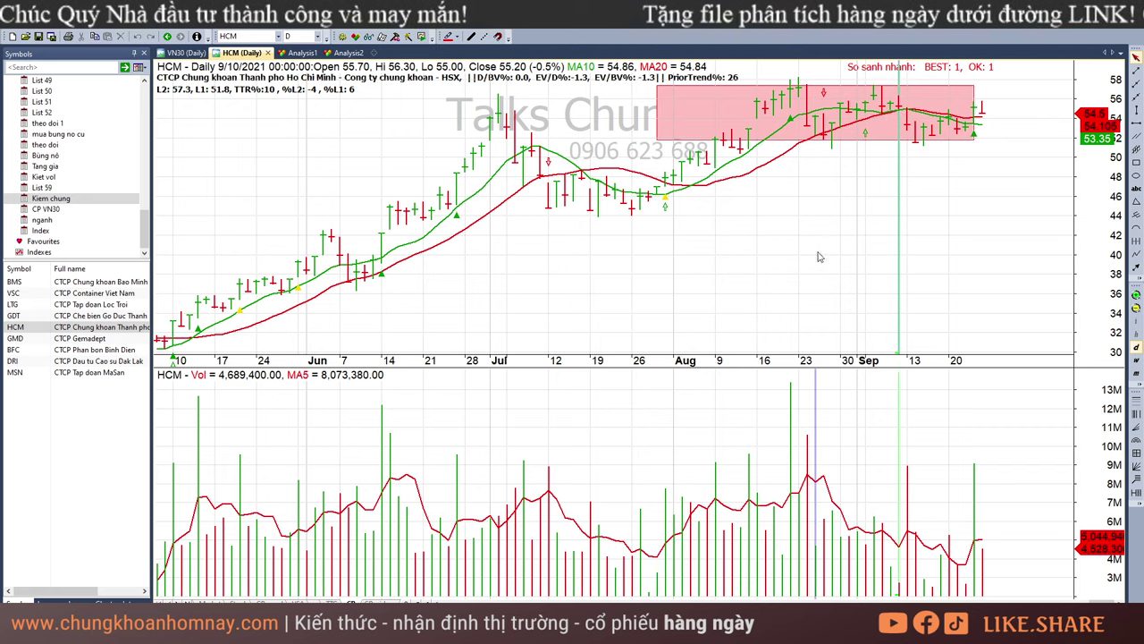
{"action": "left_click", "coordinate": [824, 157]}
{"action": "left_click", "coordinate": [972, 172]}
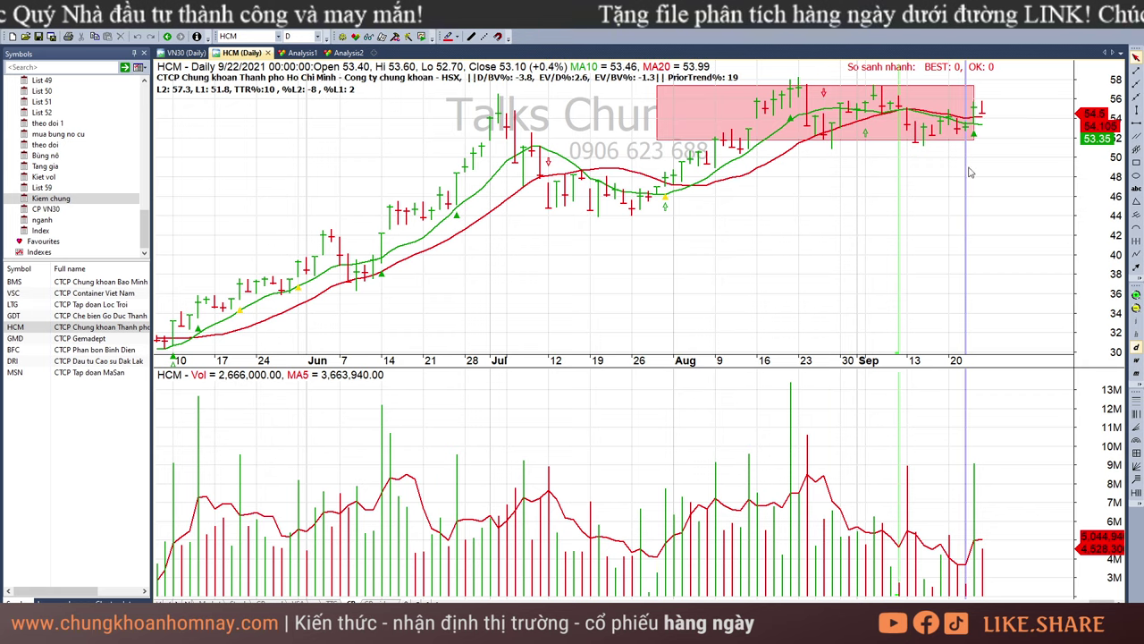
Draw a horizontal line along the lower edge of HCM's shaded price box, at about 52, and delete it
{"action": "left_click", "coordinate": [1136, 124]}
{"action": "left_click", "coordinate": [1045, 140]}
{"action": "left_click_drag", "start_coordinate": [1044, 140], "coordinate": [1046, 136]}
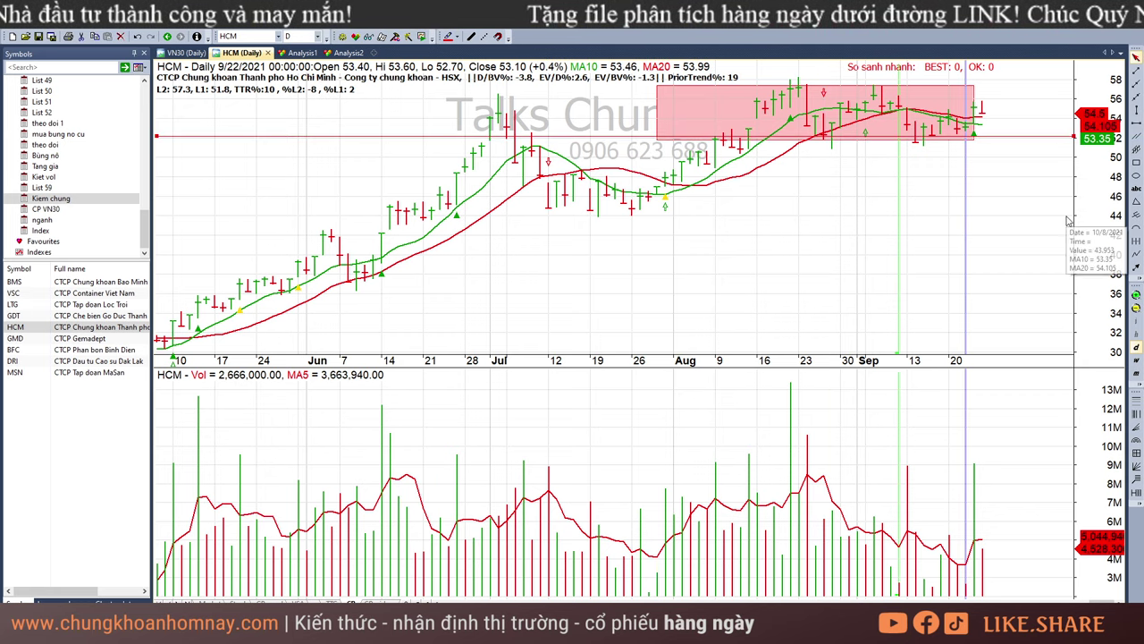
{"action": "key", "text": "Delete"}
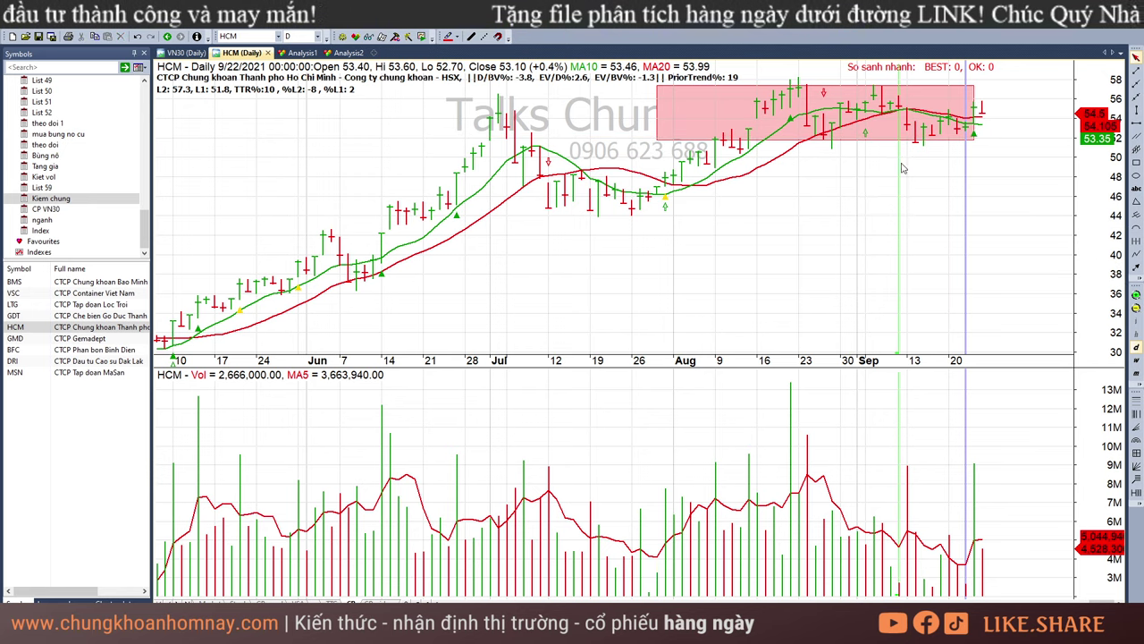
Check HCM's 9/14 and 9/24/2021 bars against the 9/10/2021 bar and switch to Excel
{"action": "mouse_move", "coordinate": [905, 169]}
{"action": "left_mouse_down"}
{"action": "mouse_move", "coordinate": [939, 176]}
{"action": "mouse_move", "coordinate": [916, 162]}
{"action": "left_mouse_up"}
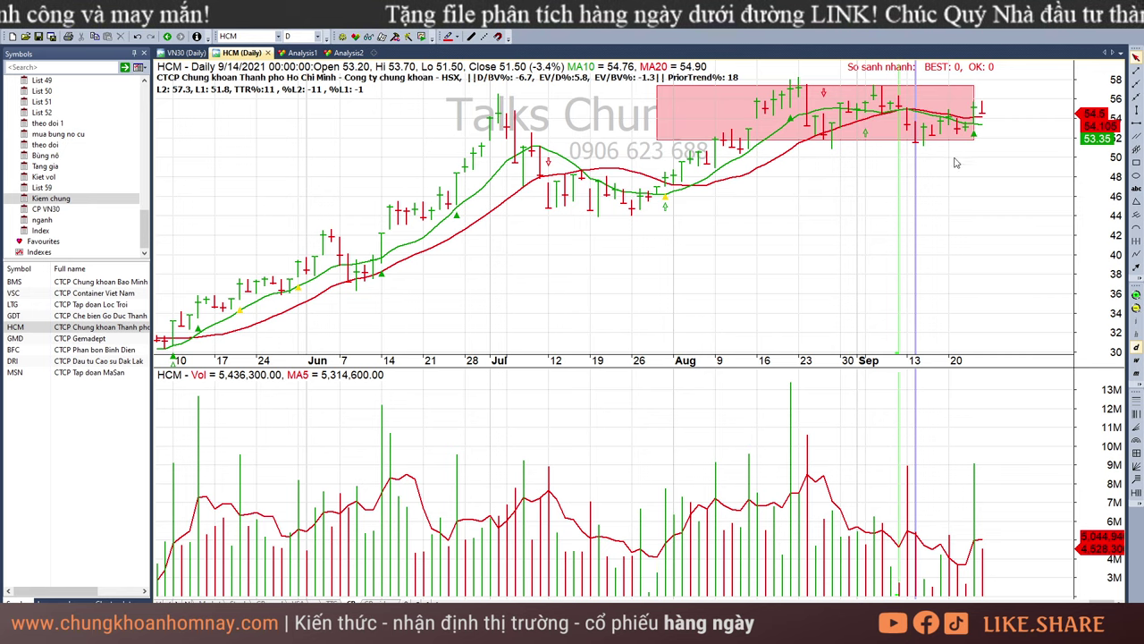
{"action": "left_click", "coordinate": [1004, 132]}
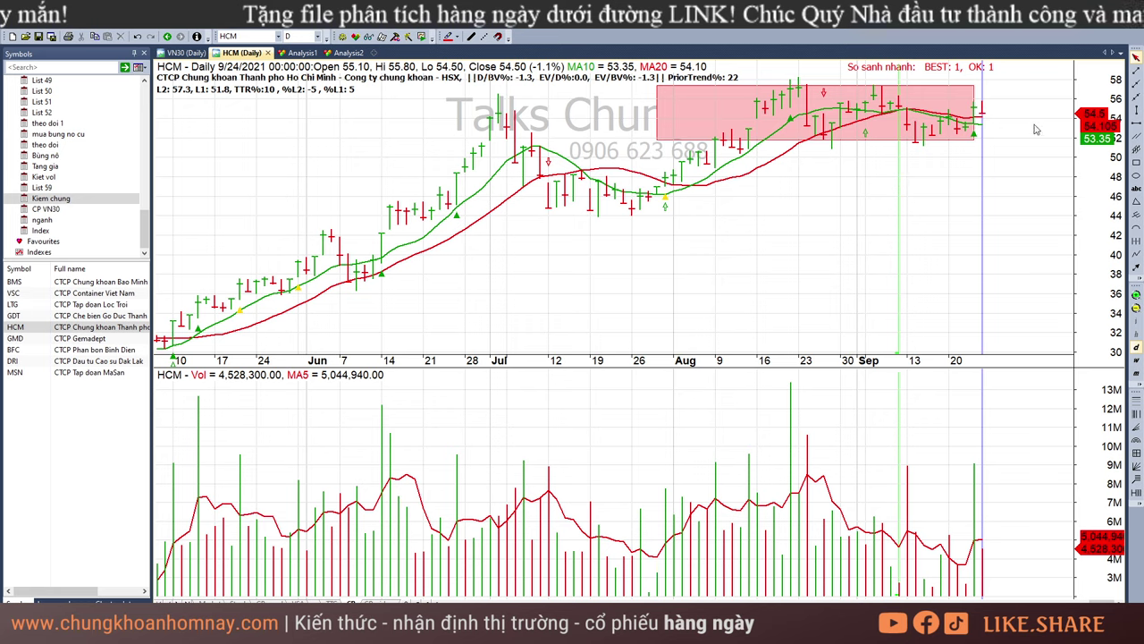
{"action": "left_click", "coordinate": [900, 176]}
{"action": "left_click", "coordinate": [985, 142]}
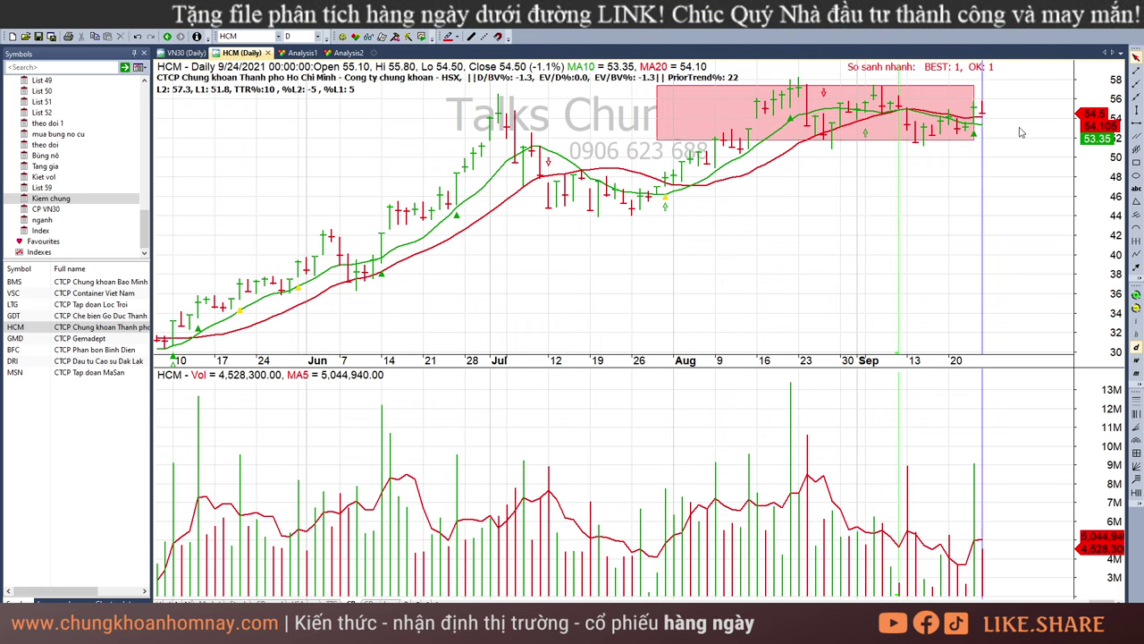
{"action": "key", "text": "alt+Tab"}
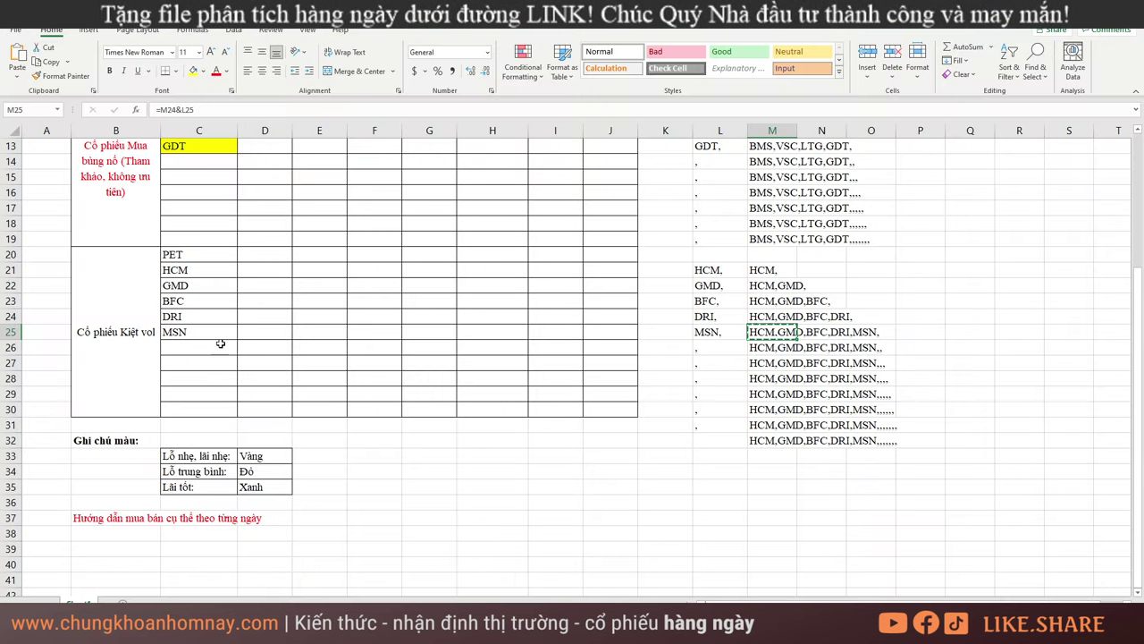
{"action": "left_click", "coordinate": [191, 256]}
{"action": "left_click", "coordinate": [192, 71]}
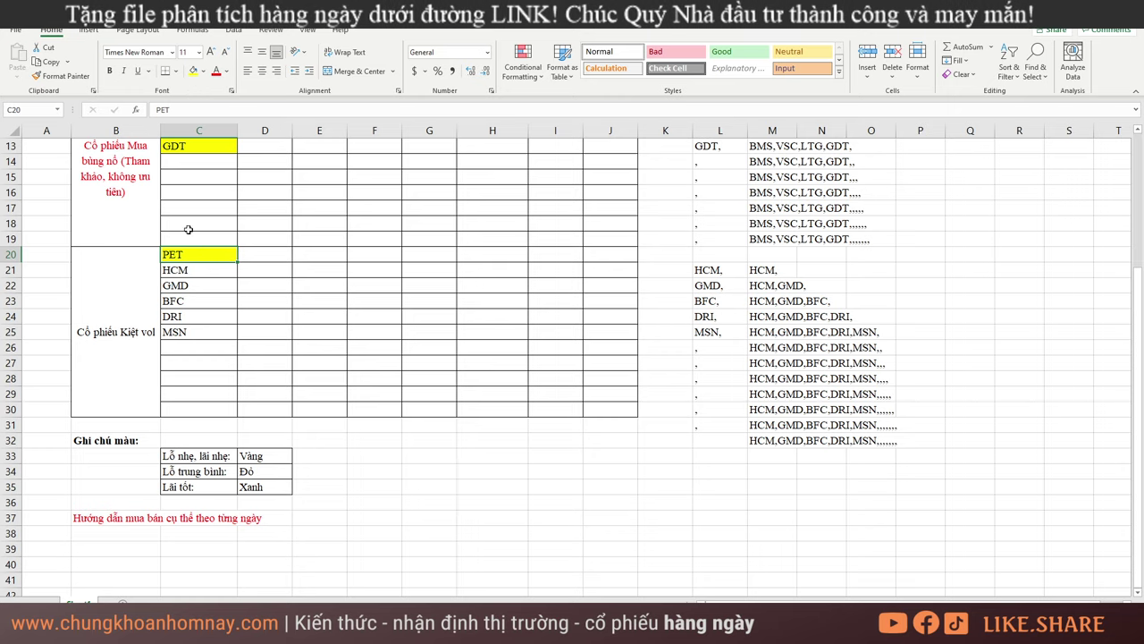
{"action": "left_click", "coordinate": [205, 267]}
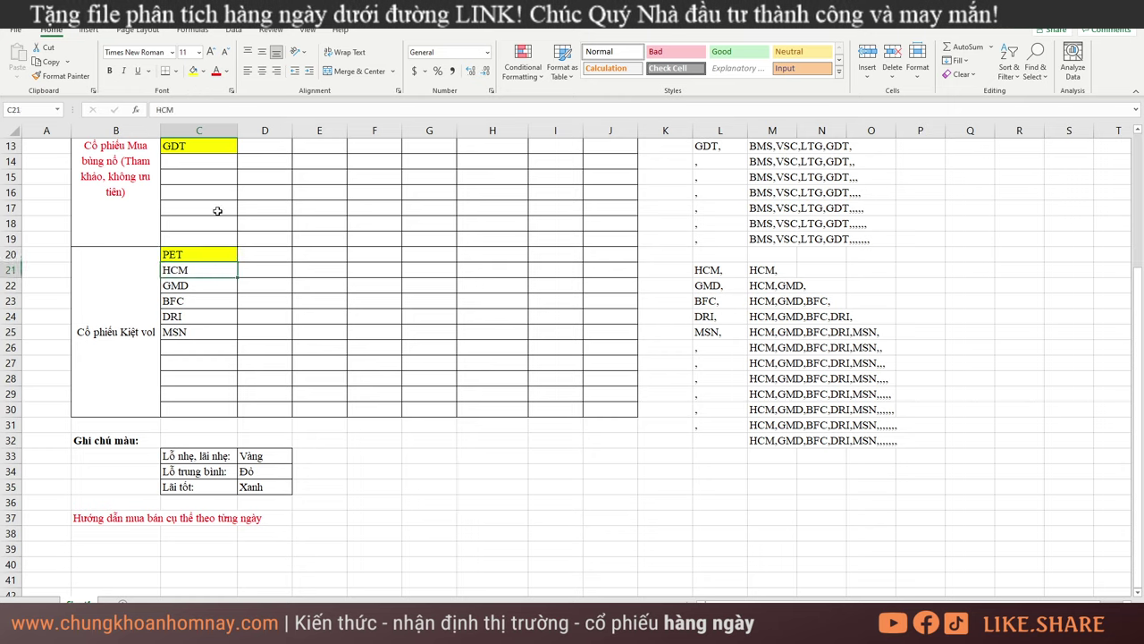
{"action": "key", "text": "ctrl+z"}
Fill the HCM cell C21 in the Kiệt vol group with yellow
{"action": "left_click", "coordinate": [198, 272]}
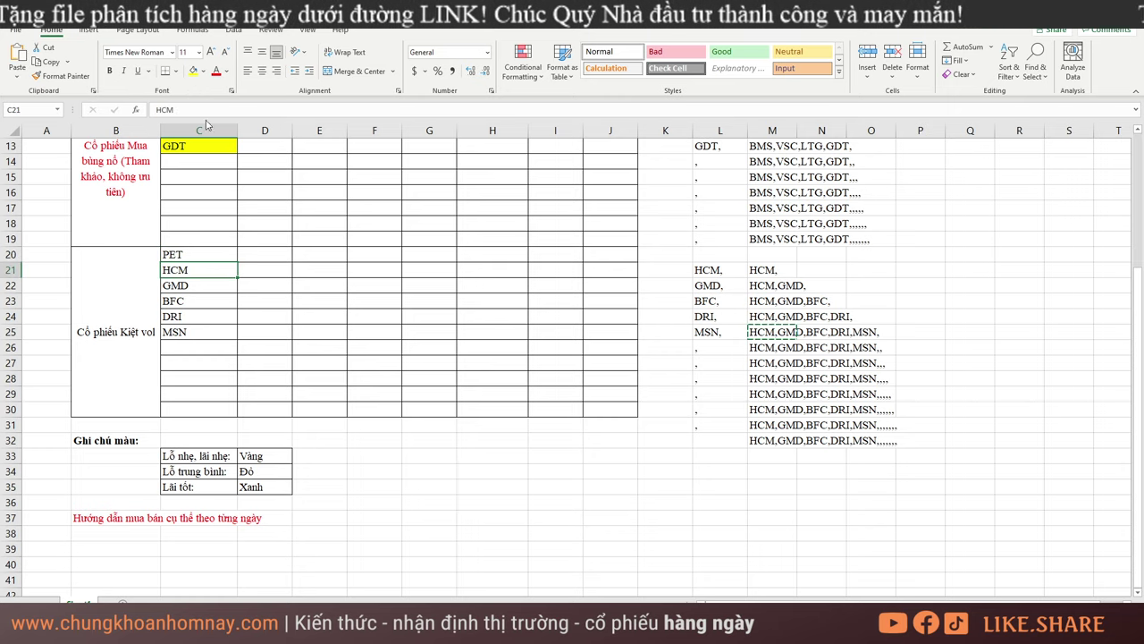
{"action": "left_click", "coordinate": [192, 72]}
{"action": "scroll", "coordinate": [209, 259], "scroll_direction": "up", "scroll_amount": 4}
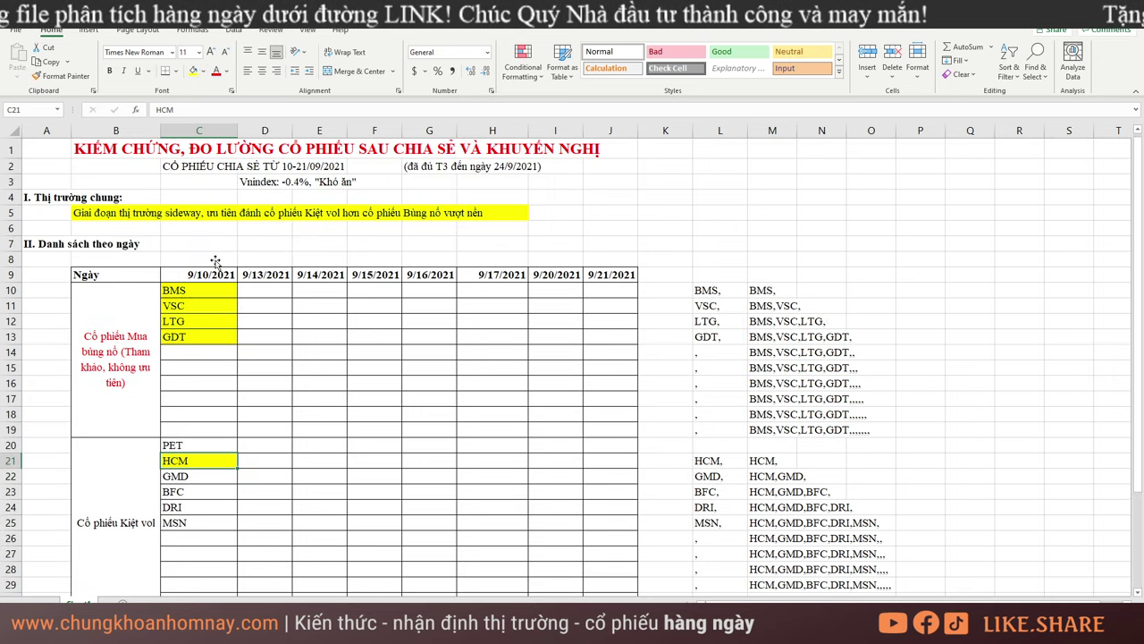
{"action": "scroll", "coordinate": [215, 261], "scroll_direction": "down", "scroll_amount": 3}
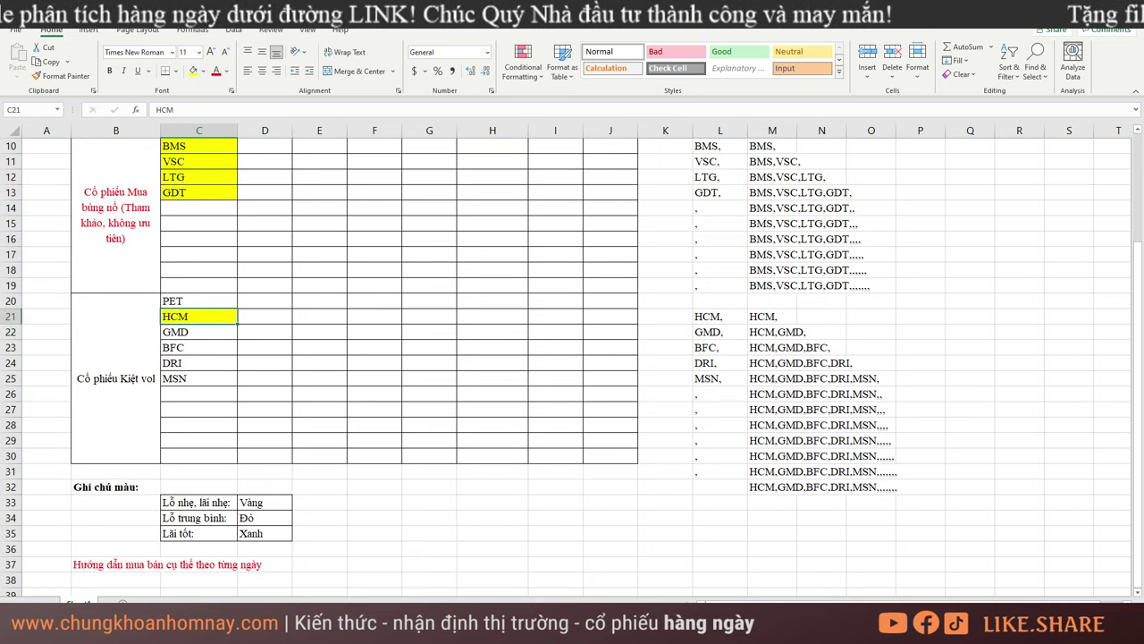
Switch to AmiBroker, open the PET chart and compare the 8/30, 9/1 and 9/10/2021 bars
{"action": "key", "text": "alt+Tab"}
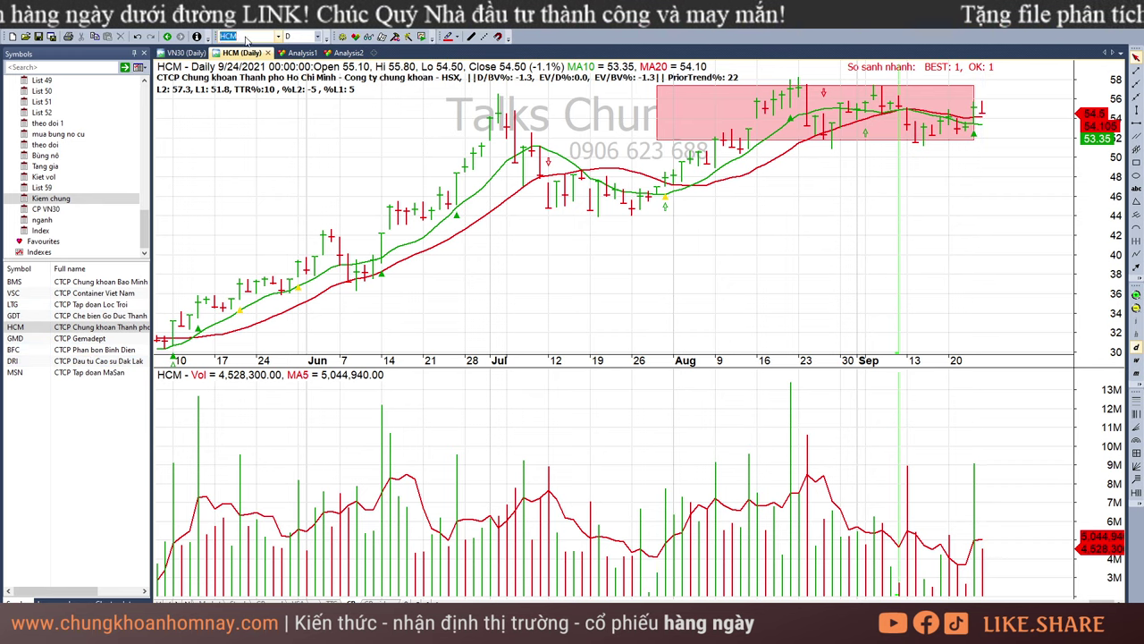
{"action": "key", "text": "Return"}
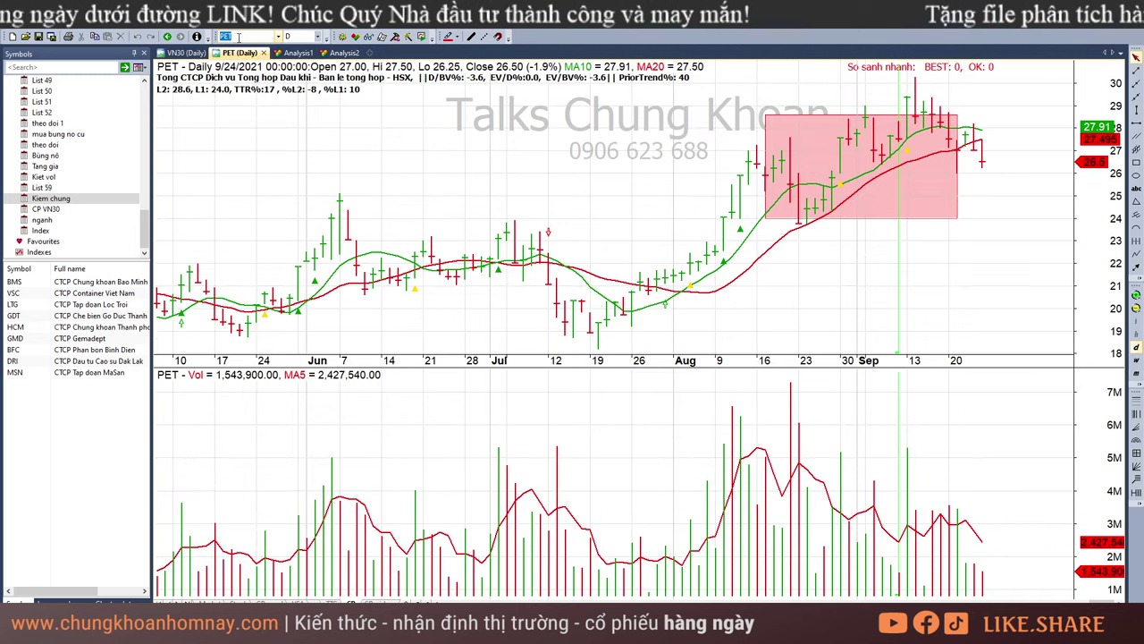
{"action": "left_click", "coordinate": [849, 314]}
{"action": "left_click", "coordinate": [901, 232]}
{"action": "left_click", "coordinate": [856, 302]}
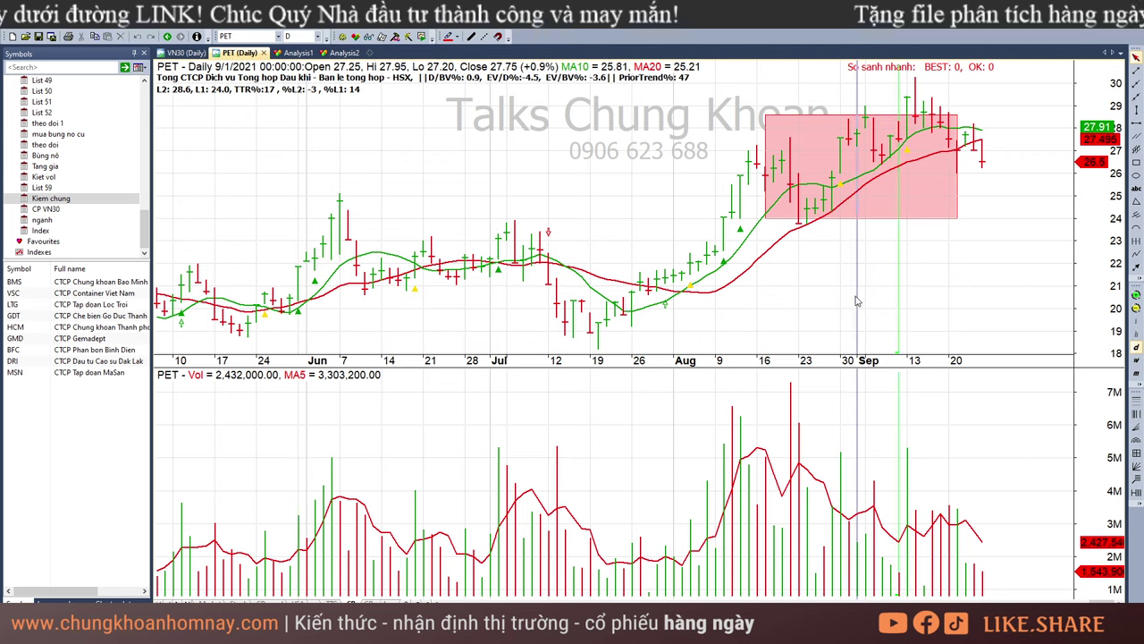
{"action": "left_click", "coordinate": [902, 243]}
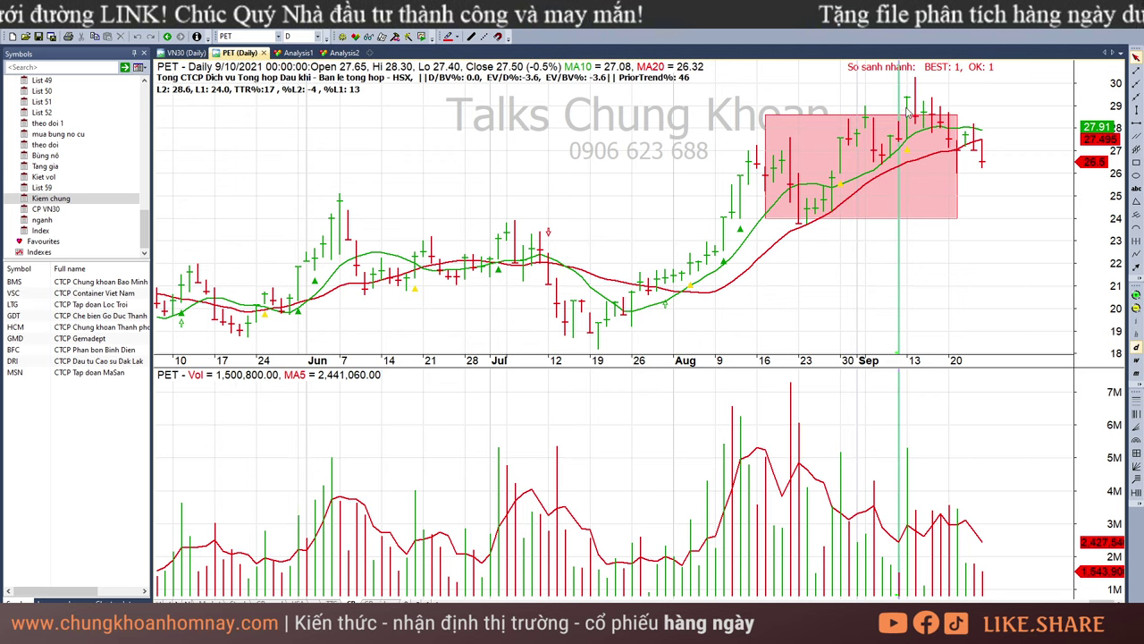
{"action": "left_click", "coordinate": [848, 329]}
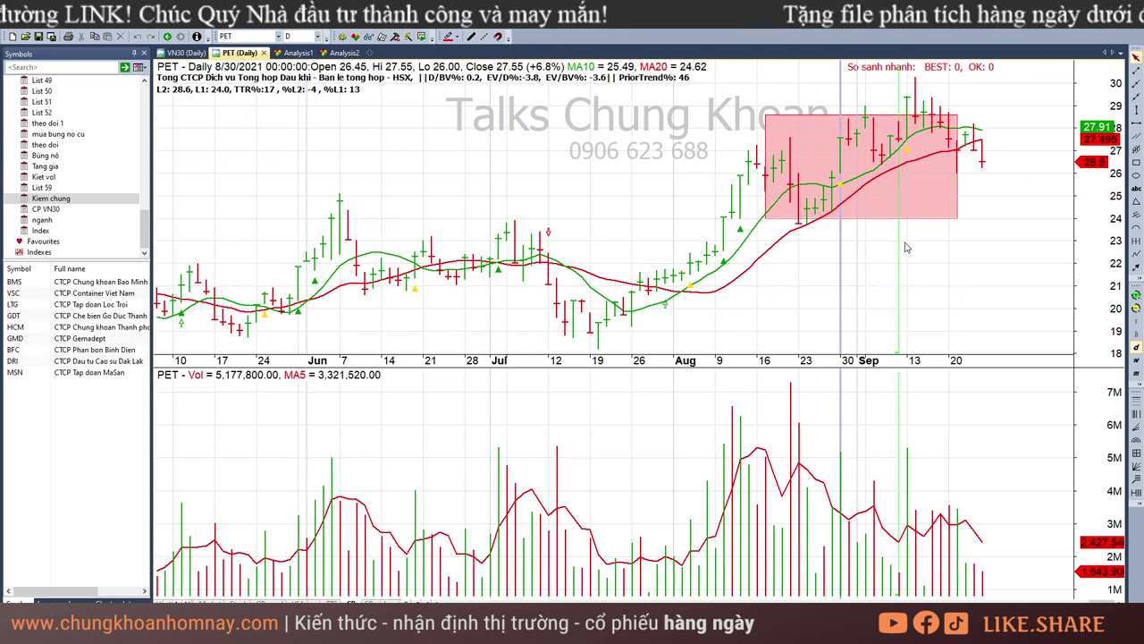
{"action": "left_click", "coordinate": [900, 242]}
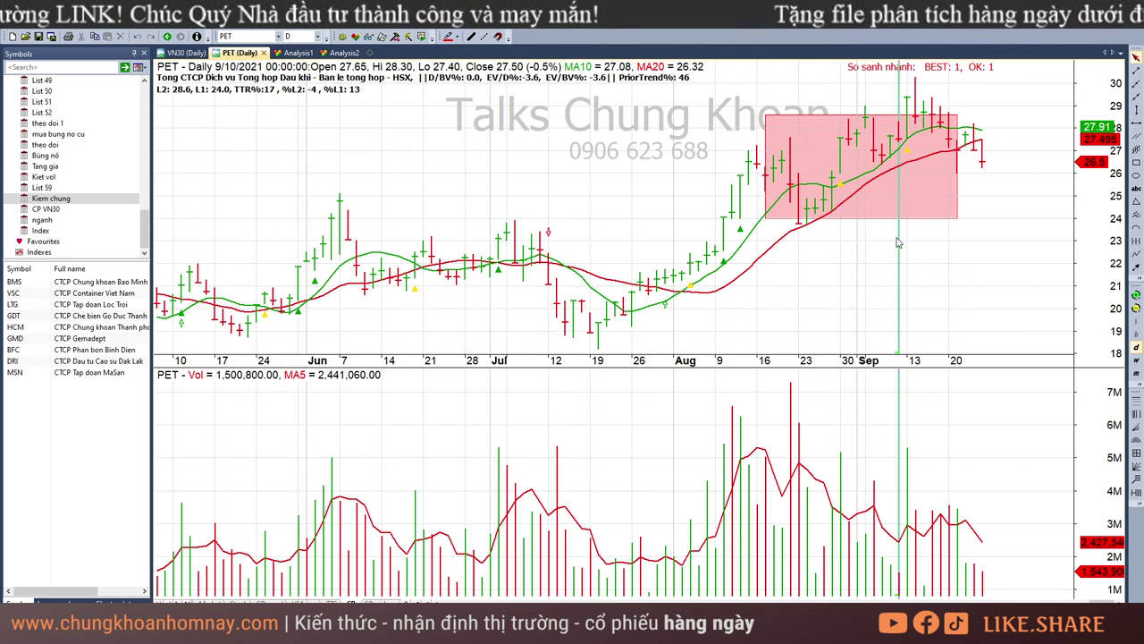
Examine PET's price bars of 9/13, 9/14 and 9/20/2021 following the share date
{"action": "left_click", "coordinate": [911, 99]}
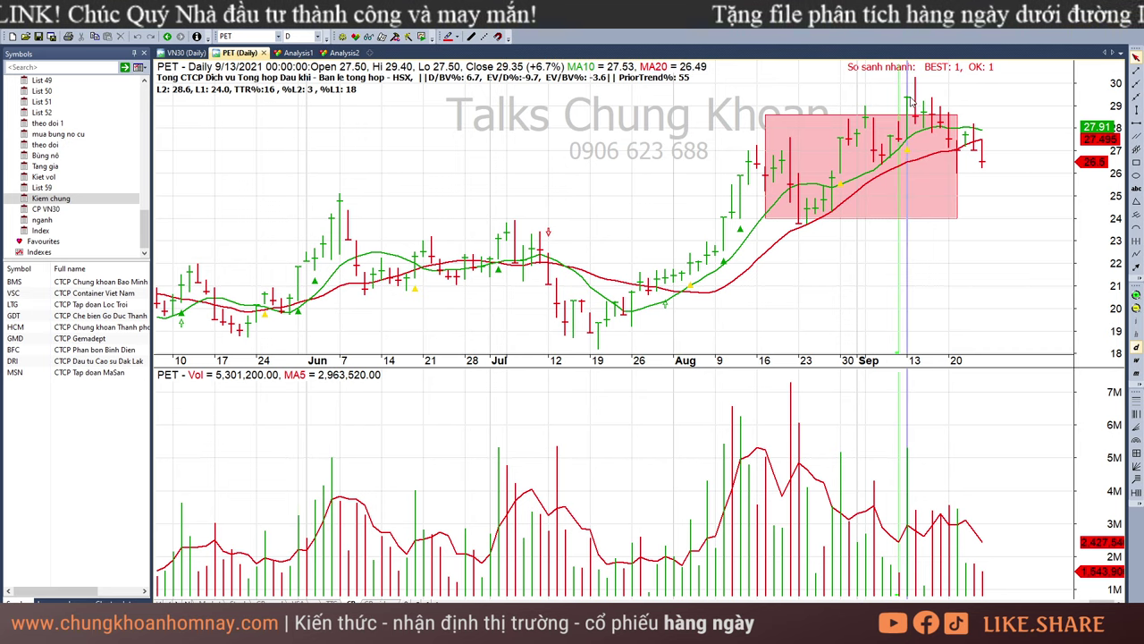
{"action": "left_click", "coordinate": [917, 106]}
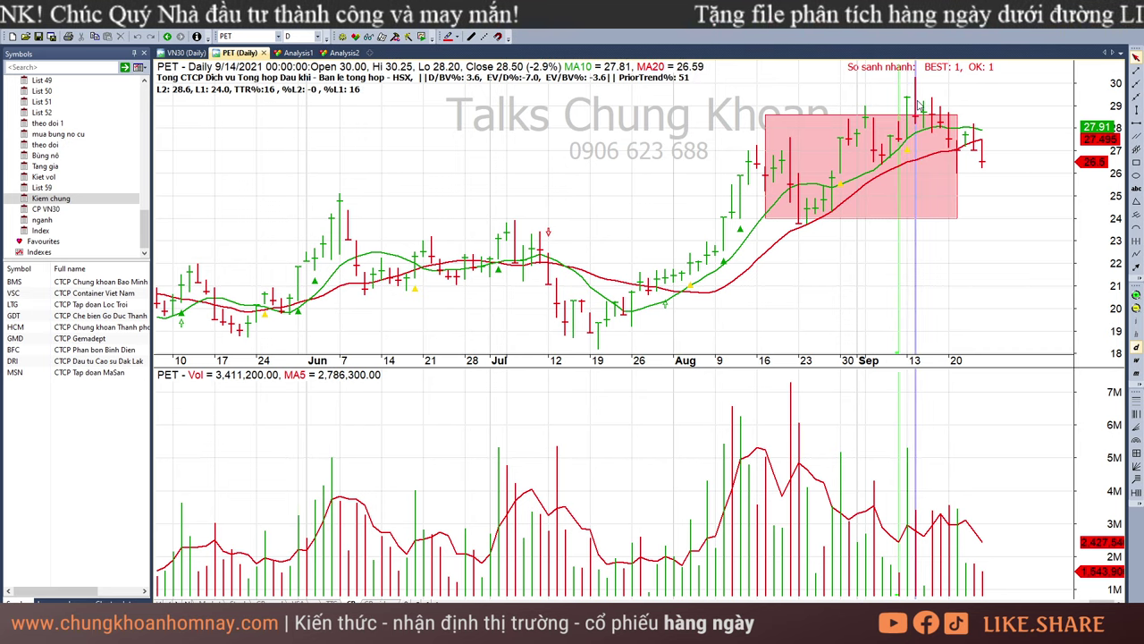
{"action": "left_click", "coordinate": [949, 143]}
{"action": "left_click", "coordinate": [970, 115]}
{"action": "left_click", "coordinate": [949, 142]}
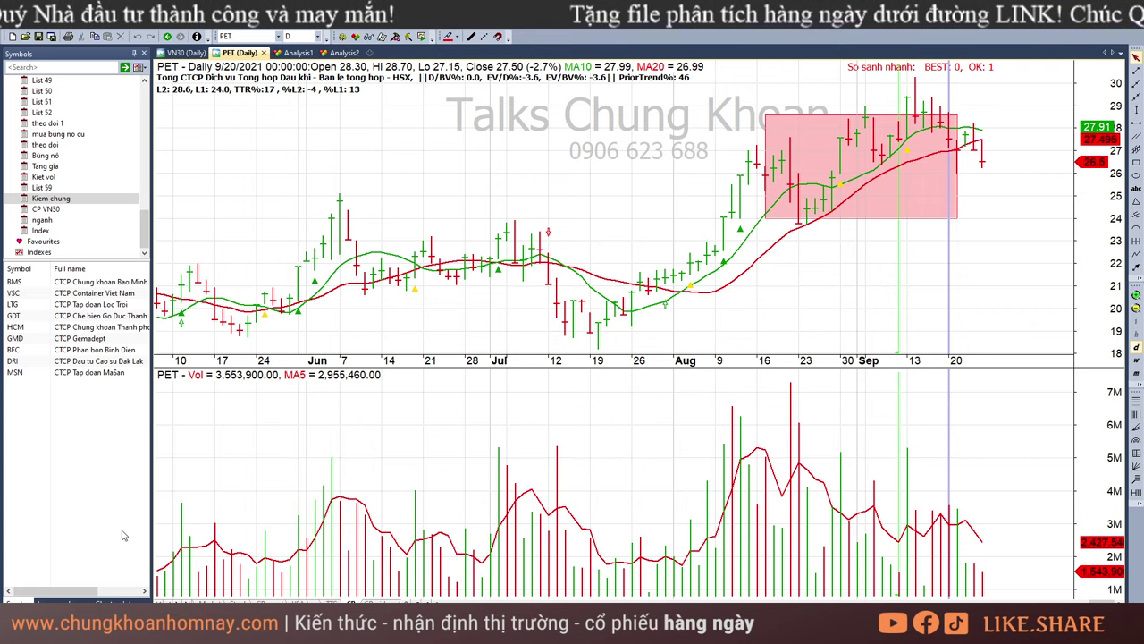
Switch to Excel, fill the PET cell C20 with yellow and select GMD in C22
{"action": "key", "text": "alt+Tab"}
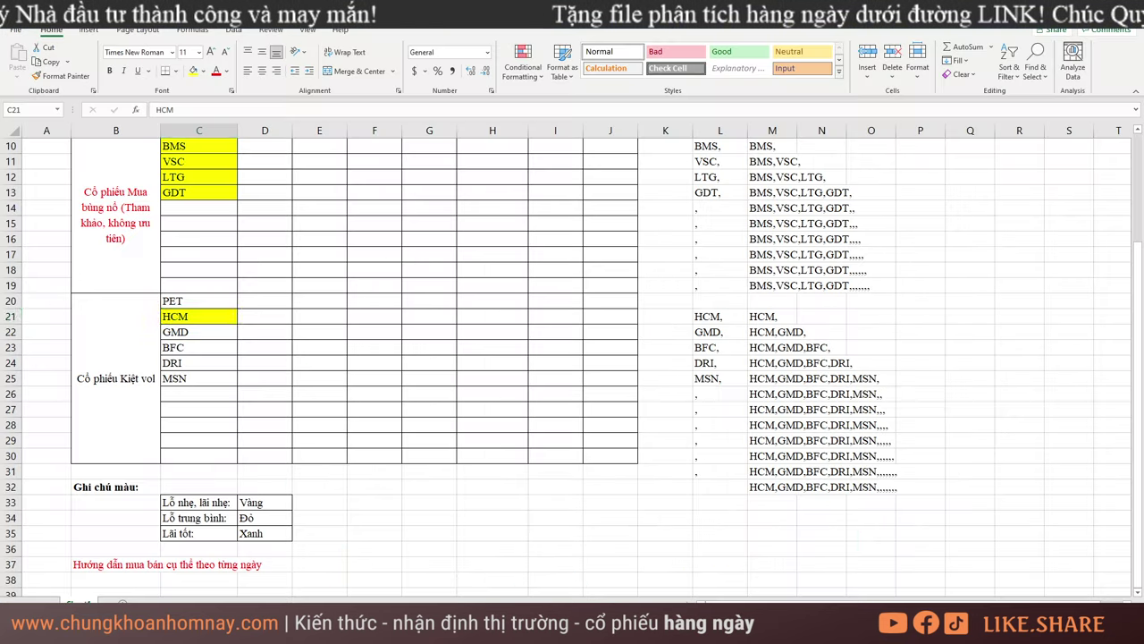
{"action": "left_click", "coordinate": [199, 301]}
{"action": "left_click", "coordinate": [194, 71]}
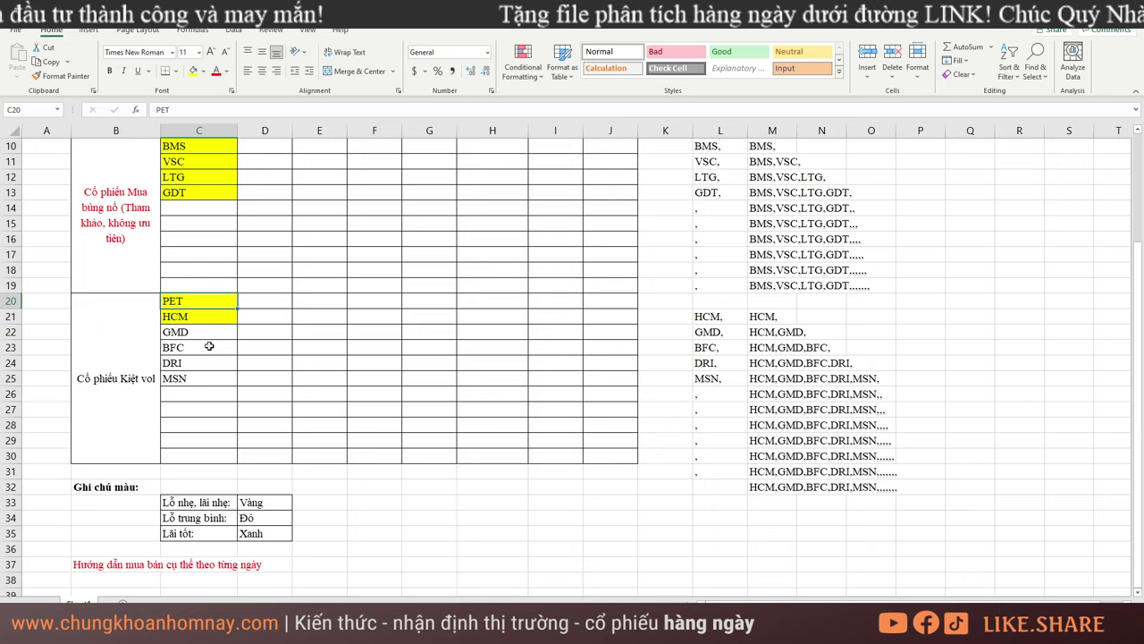
{"action": "left_click", "coordinate": [200, 334]}
Switch to AmiBroker, open the GMD chart and compare the 8/16 and 9/10/2021 bars
{"action": "key", "text": "alt+Tab"}
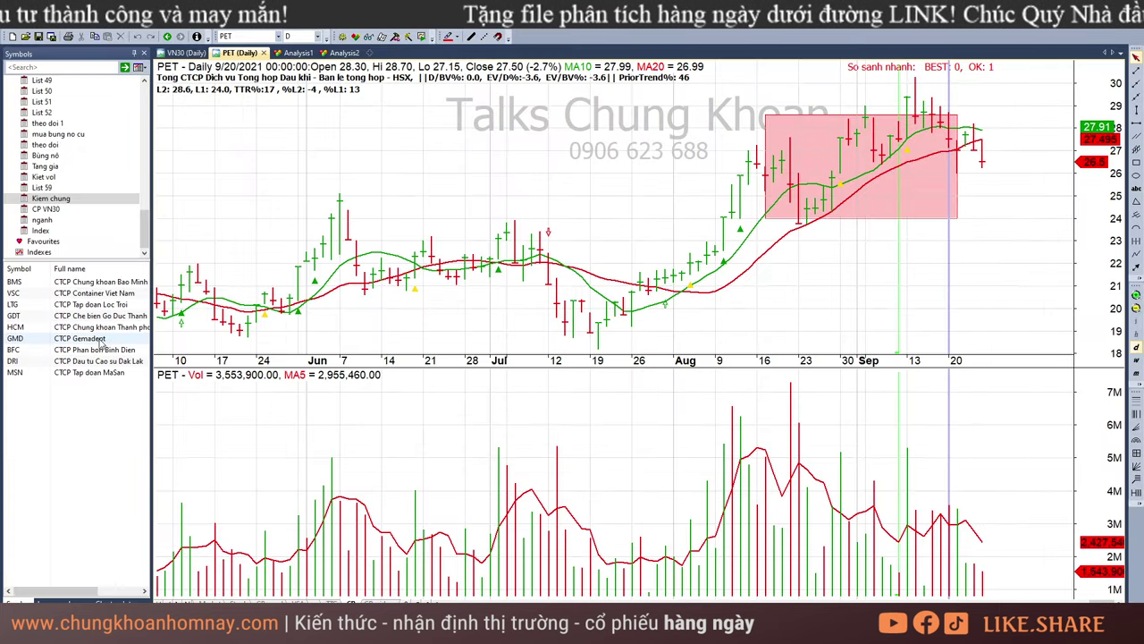
{"action": "left_click", "coordinate": [54, 339]}
{"action": "left_click", "coordinate": [900, 231]}
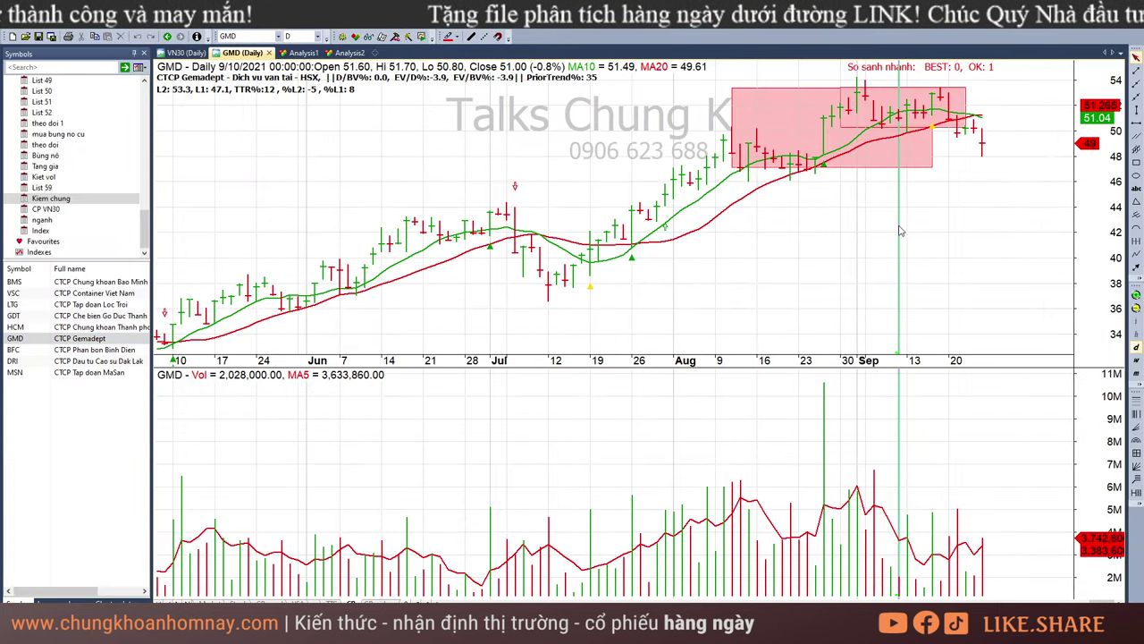
{"action": "left_click", "coordinate": [759, 221]}
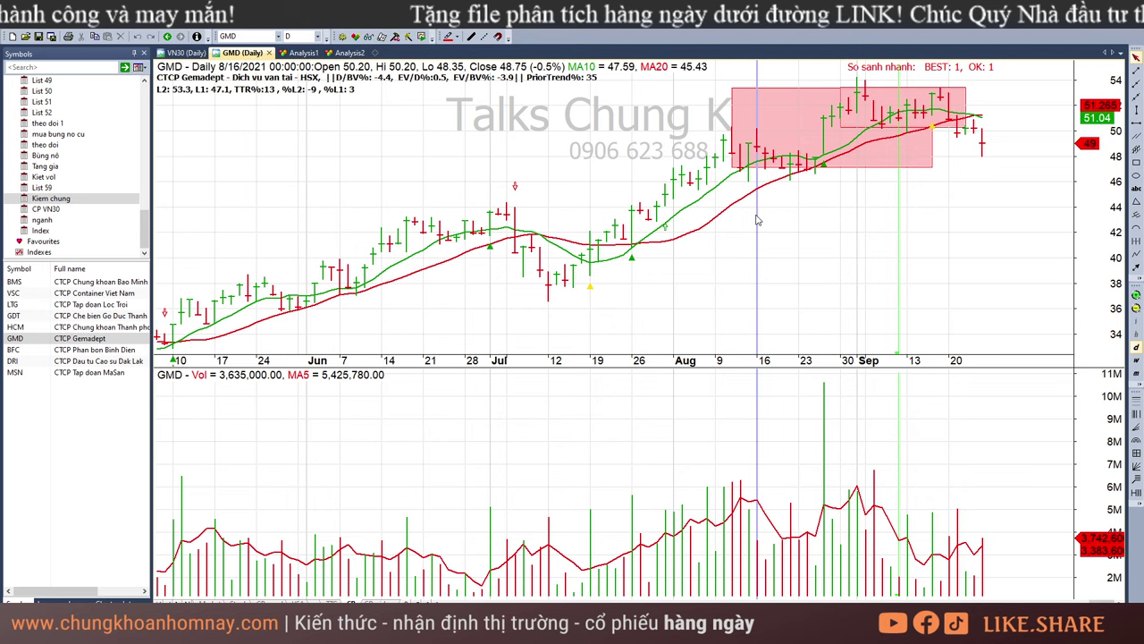
{"action": "left_click", "coordinate": [901, 220]}
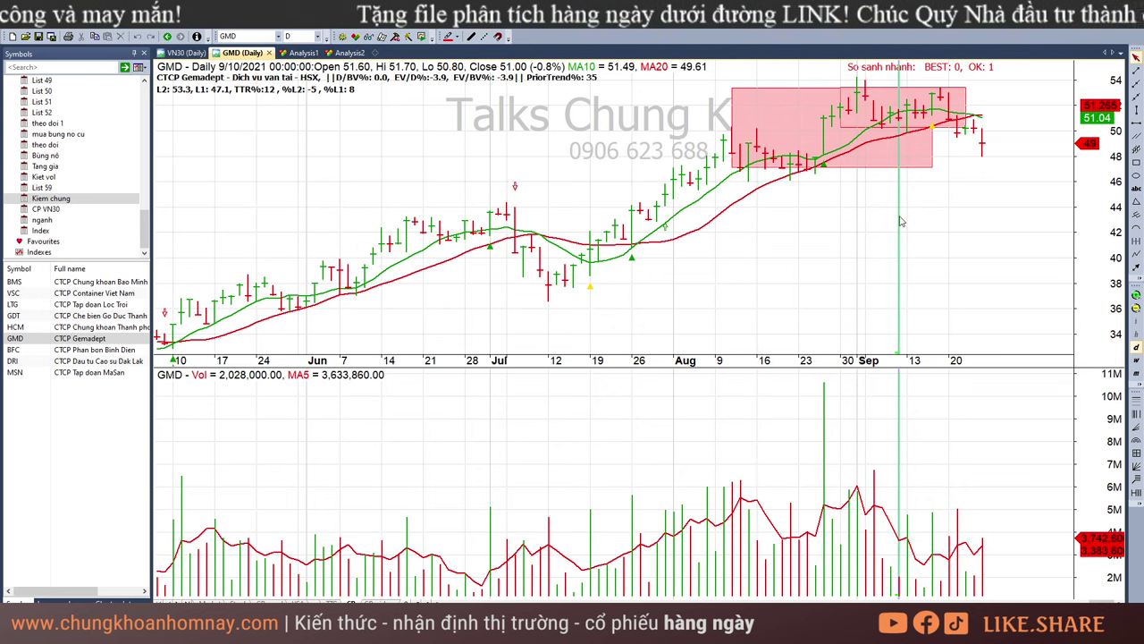
Go through GMD's price bars after 9/10/2021 and read the 9/17/2021 bar
{"action": "left_click", "coordinate": [912, 197]}
{"action": "left_click", "coordinate": [924, 194]}
{"action": "left_click", "coordinate": [930, 192]}
{"action": "key", "text": "Escape"}
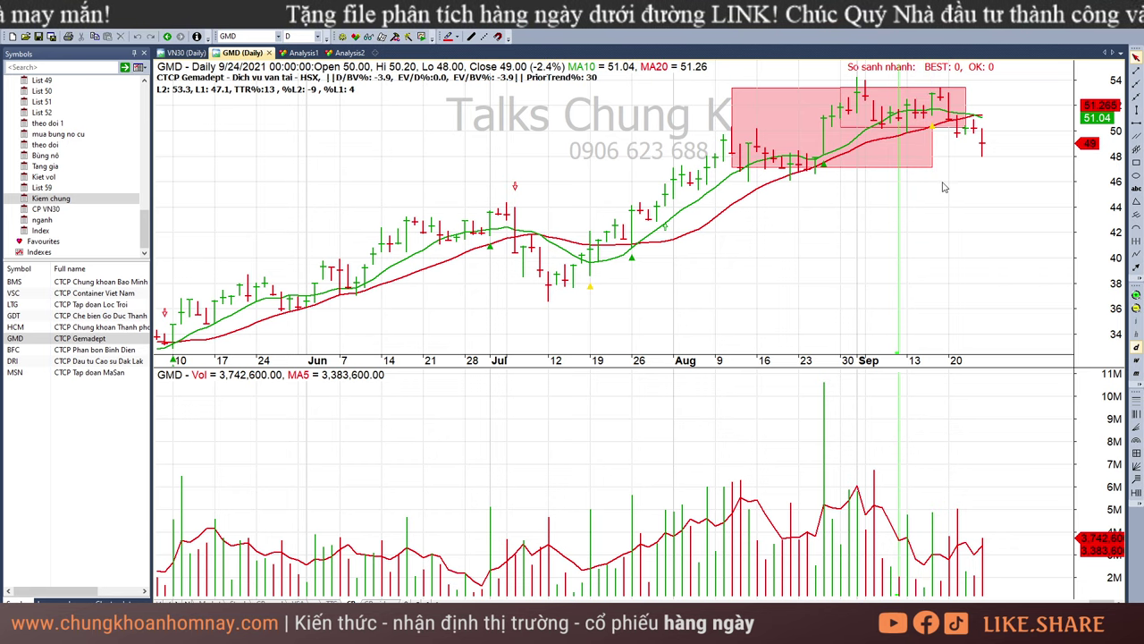
{"action": "left_click", "coordinate": [943, 187]}
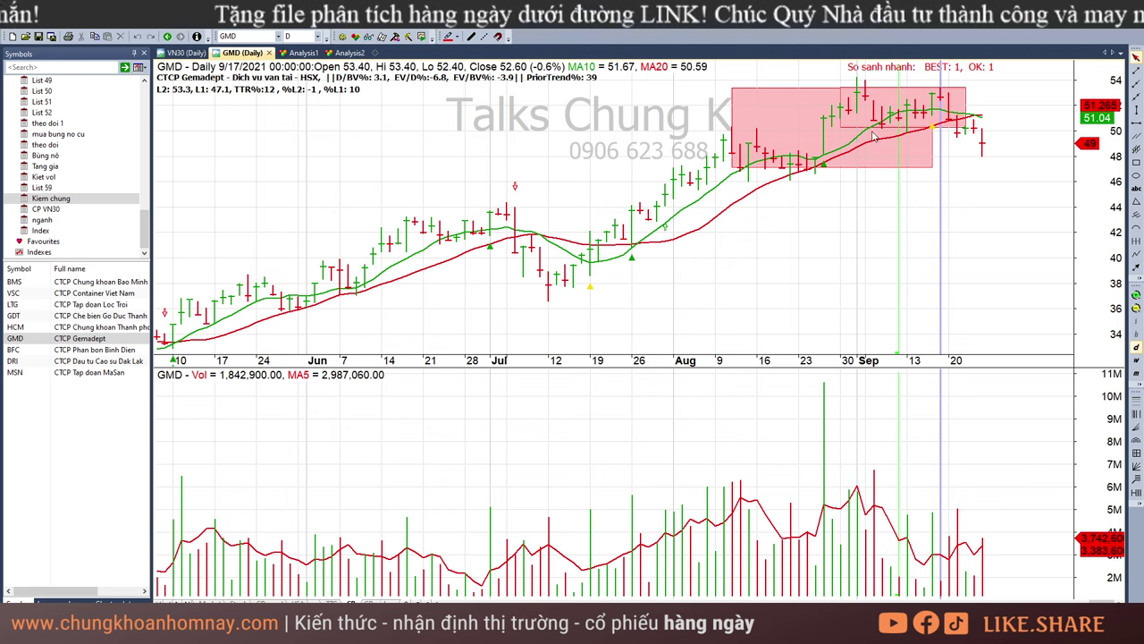
Delete the larger shaded price box from the GMD chart and inspect the 9/21/2021 bar
{"action": "left_click", "coordinate": [921, 167]}
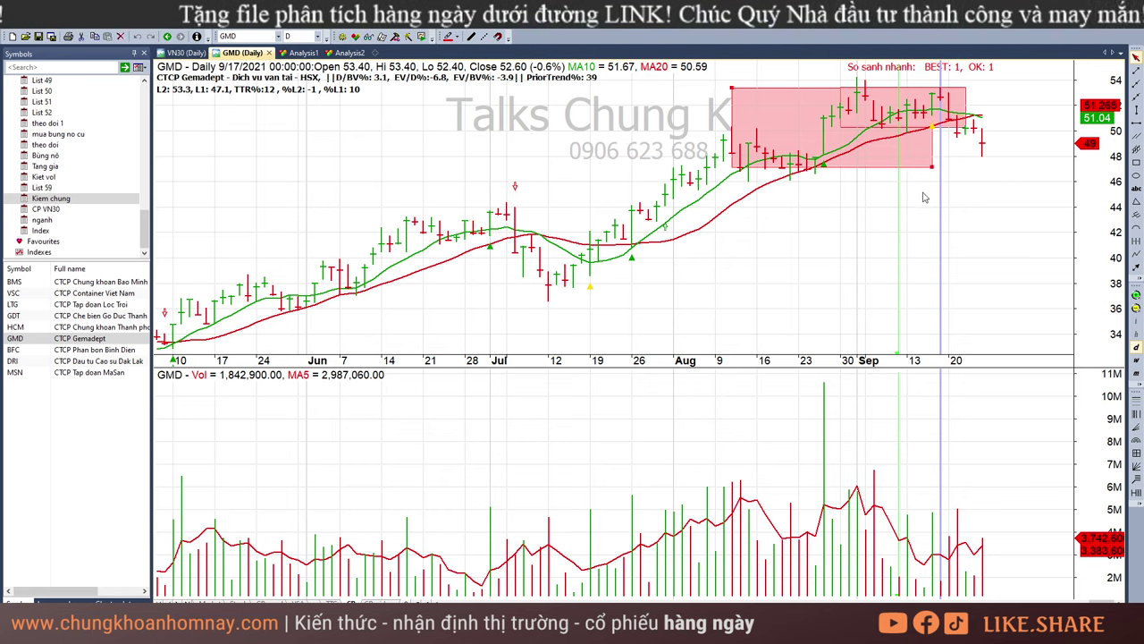
{"action": "key", "text": "Delete"}
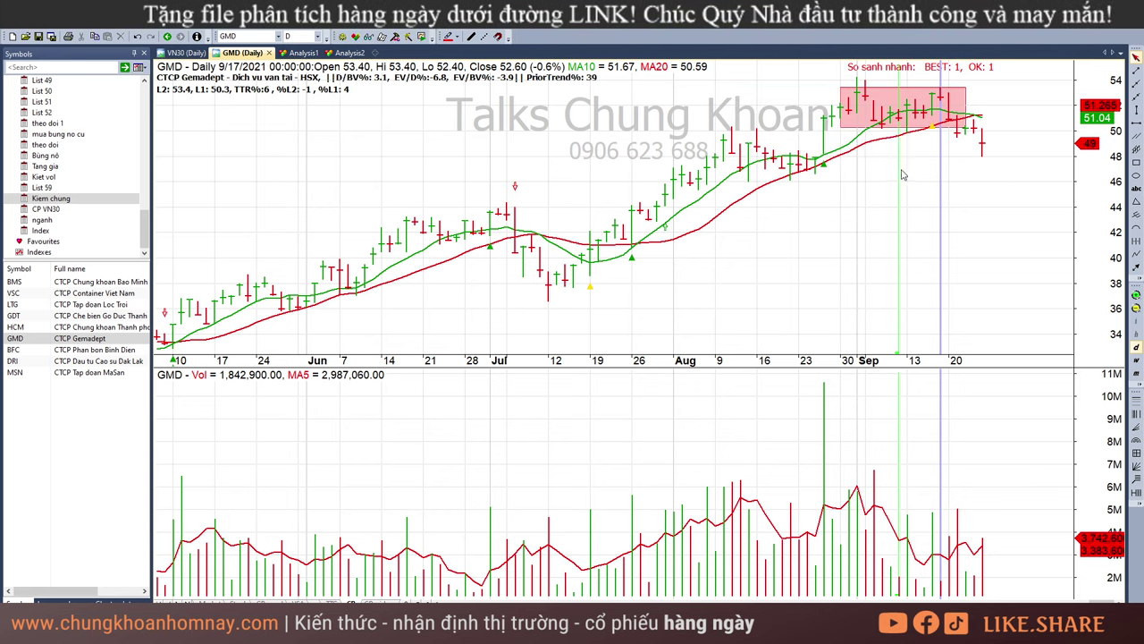
{"action": "left_click", "coordinate": [957, 146]}
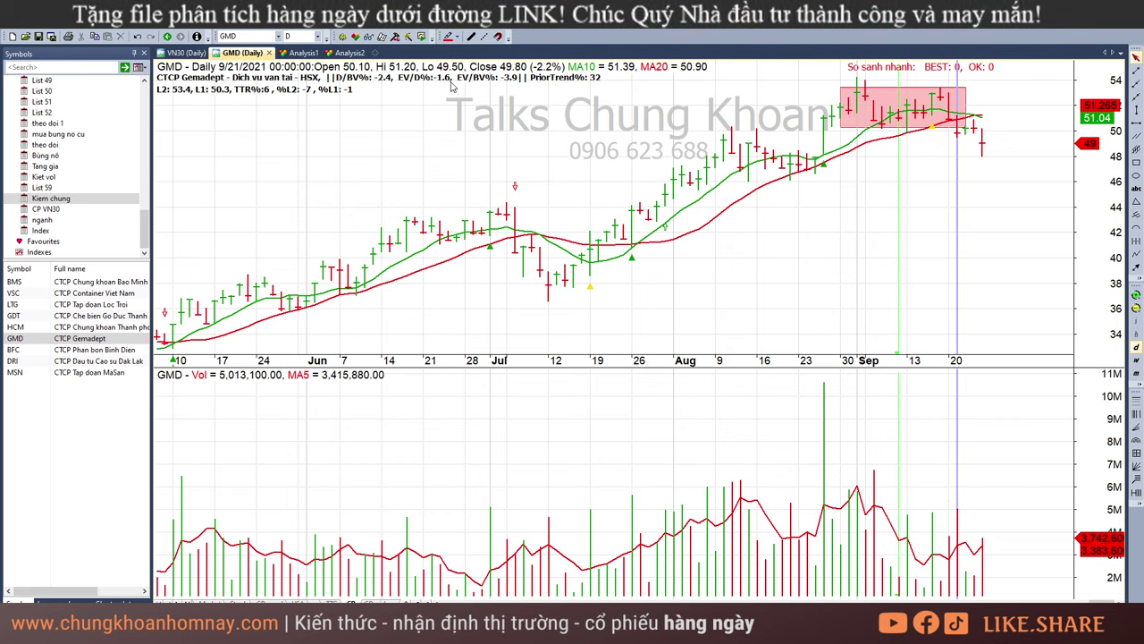
Switch to Excel, fill the GMD cell C22 with yellow and select BFC in C23
{"action": "key", "text": "alt+Tab"}
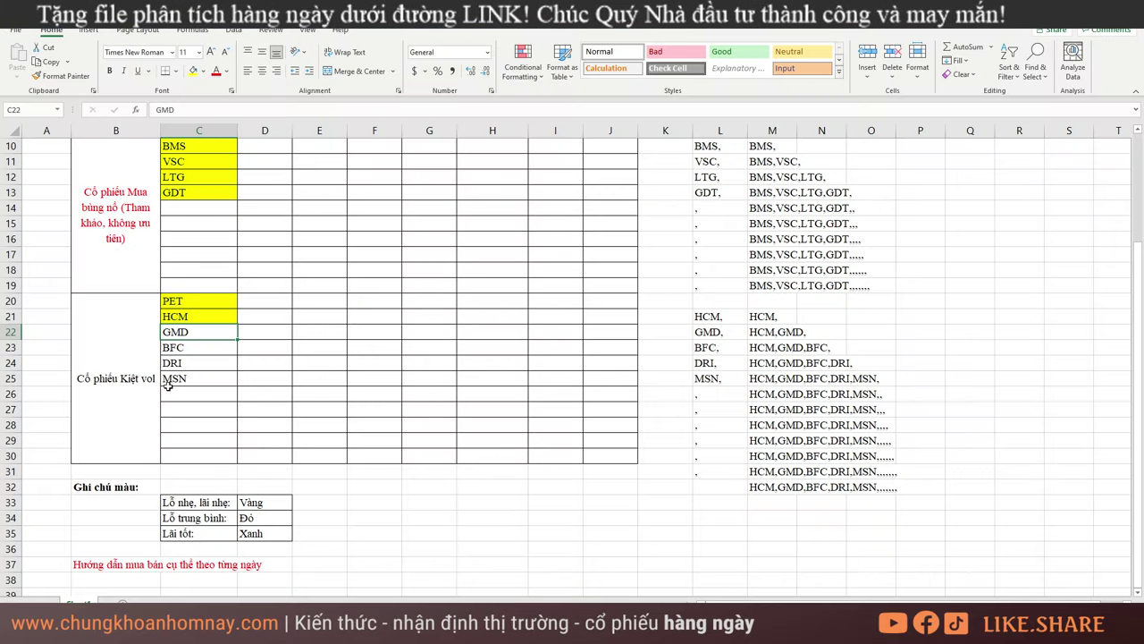
{"action": "left_click", "coordinate": [191, 72]}
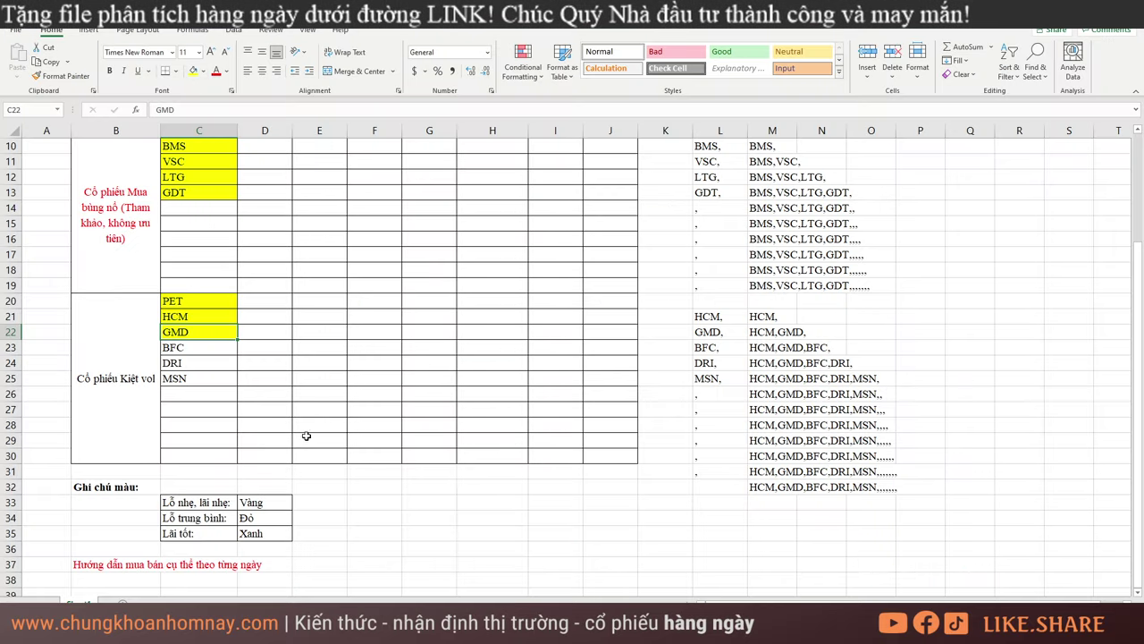
{"action": "left_click", "coordinate": [206, 348]}
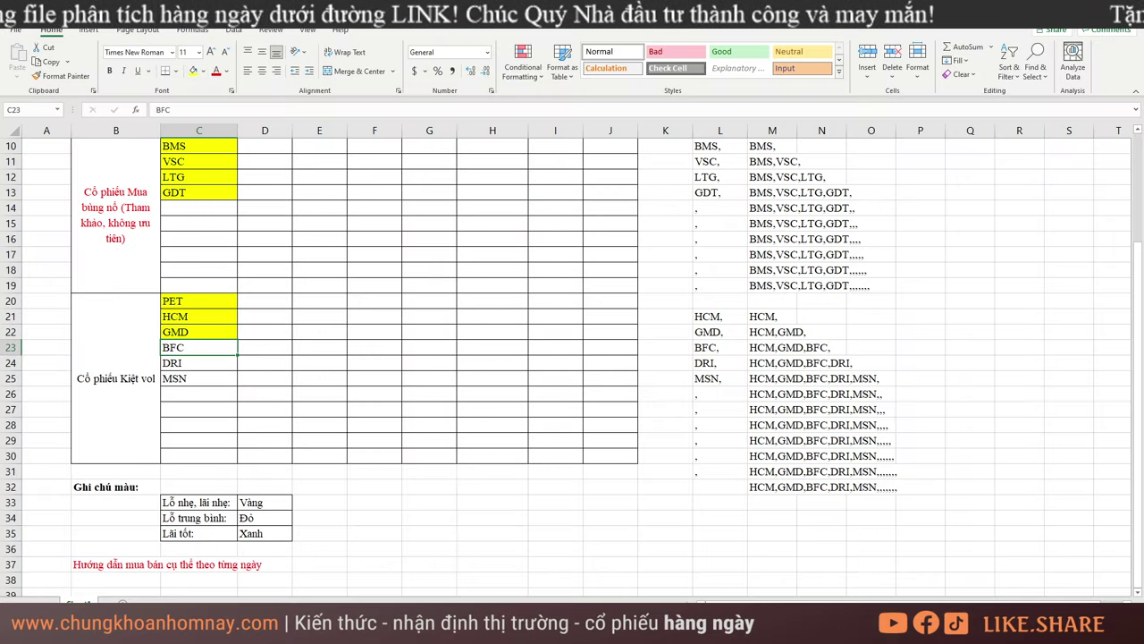
Switch to AmiBroker, open the BFC chart and compare the 9/10/2021 and 8/25/2021 price bars
{"action": "key", "text": "alt+Tab"}
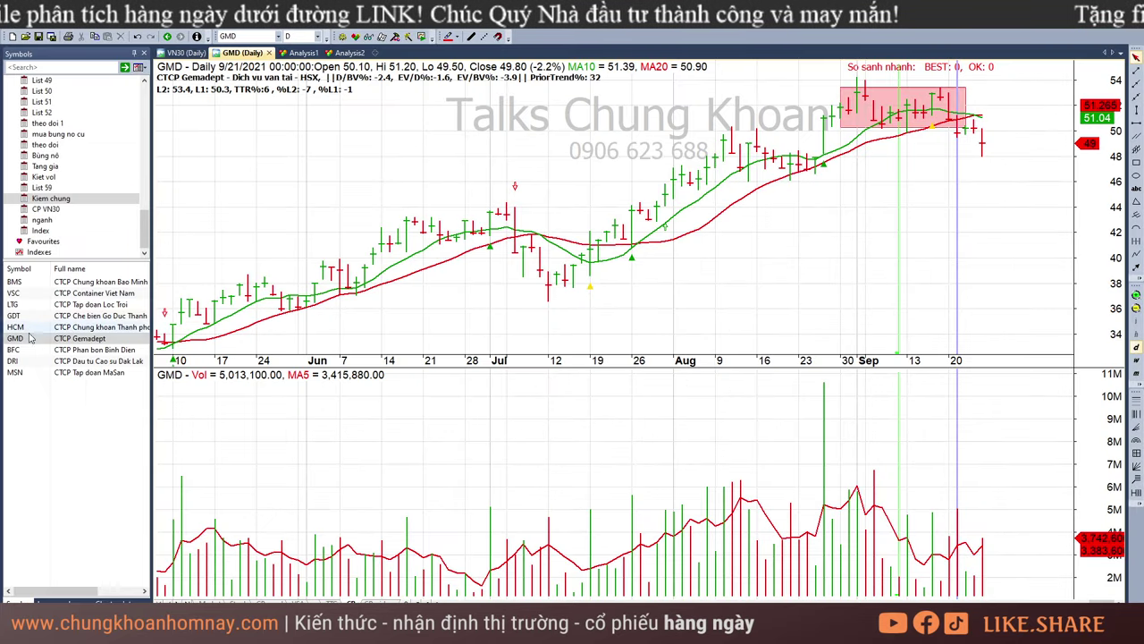
{"action": "key", "text": "Down"}
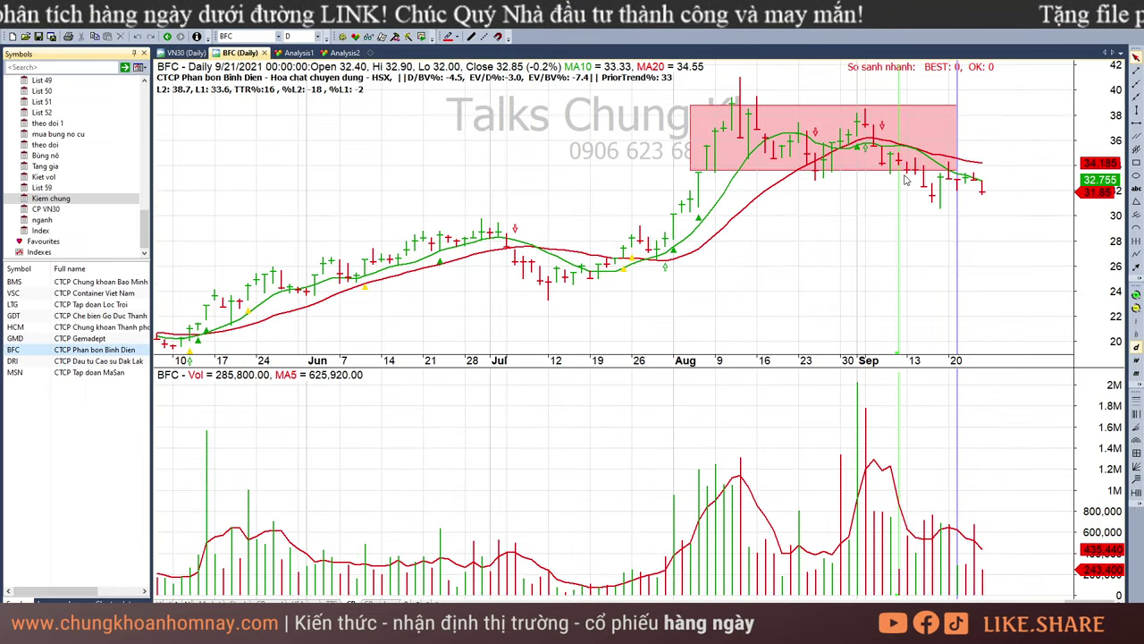
{"action": "left_click", "coordinate": [902, 180]}
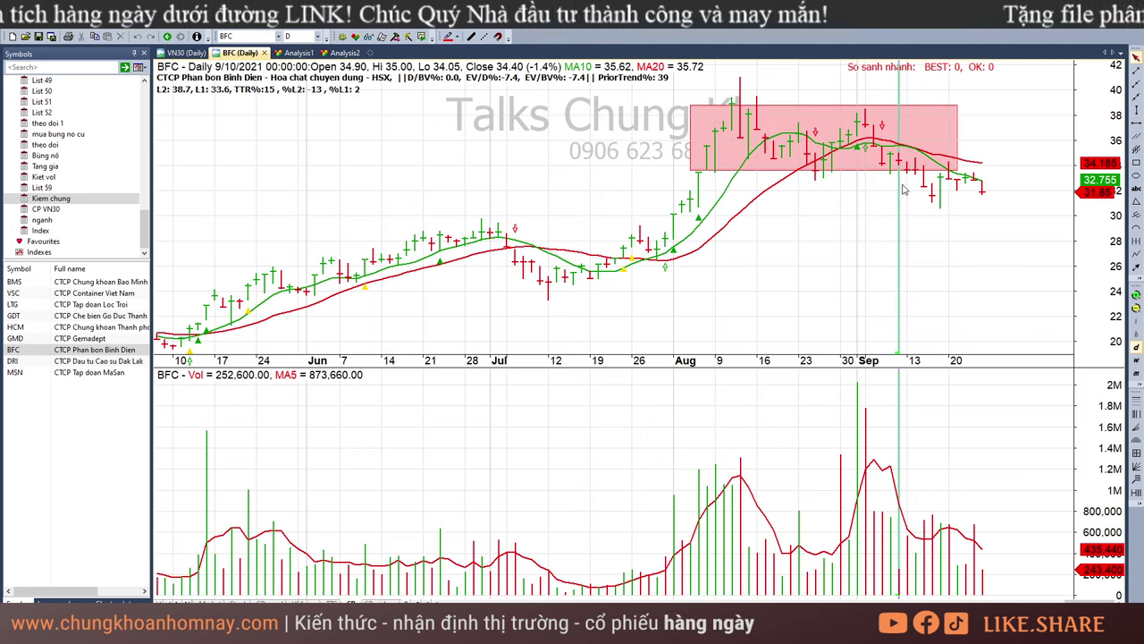
{"action": "mouse_move", "coordinate": [901, 180]}
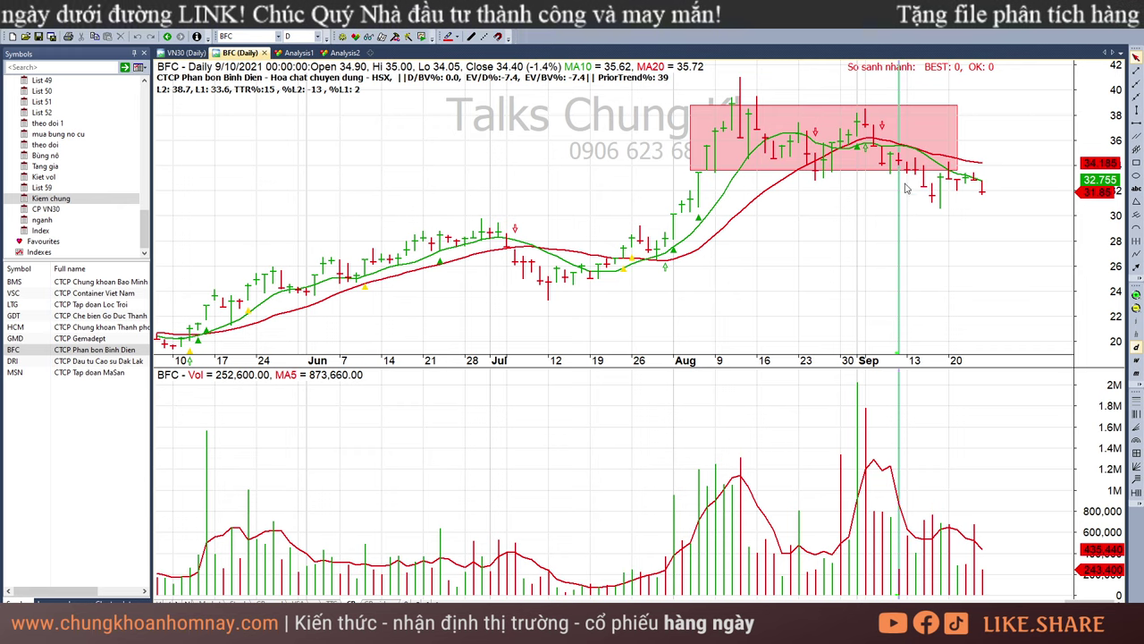
{"action": "left_click", "coordinate": [816, 182]}
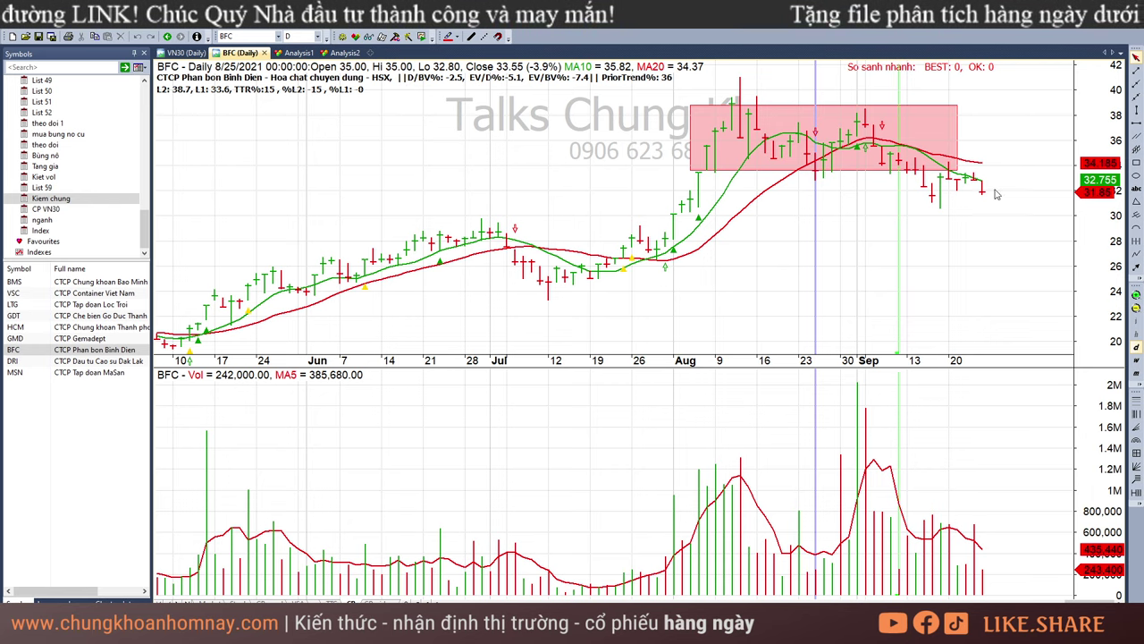
Go back and forth over BFC's September bars and read the 9/15/2021 bar
{"action": "left_click", "coordinate": [924, 188]}
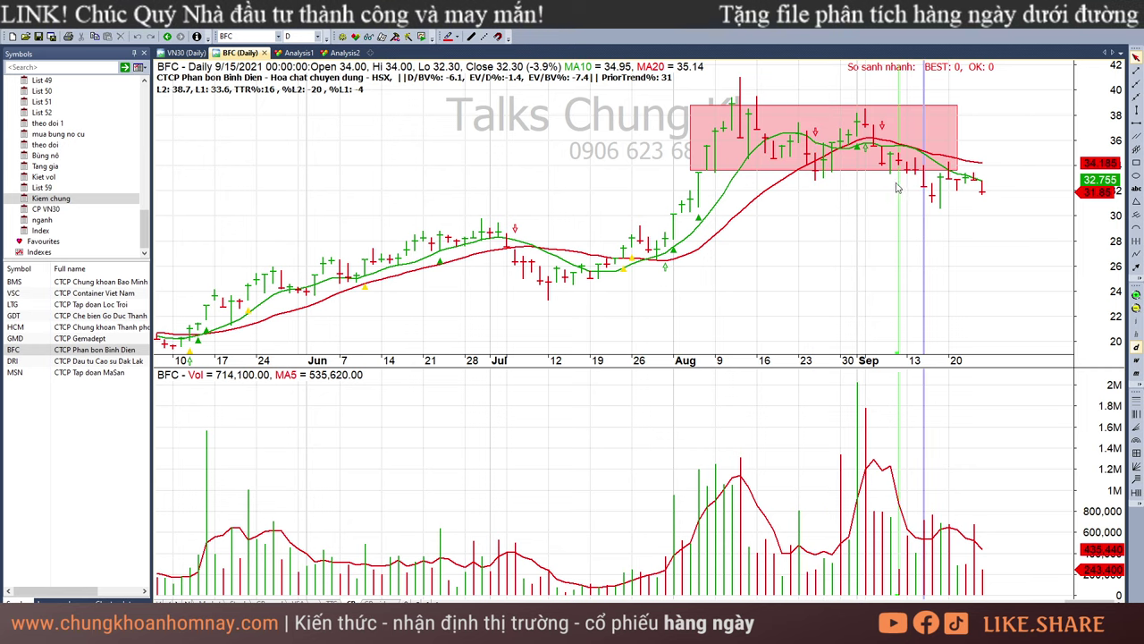
{"action": "left_click", "coordinate": [860, 188]}
{"action": "left_click", "coordinate": [921, 181]}
{"action": "left_click", "coordinate": [909, 180]}
{"action": "left_click", "coordinate": [922, 185]}
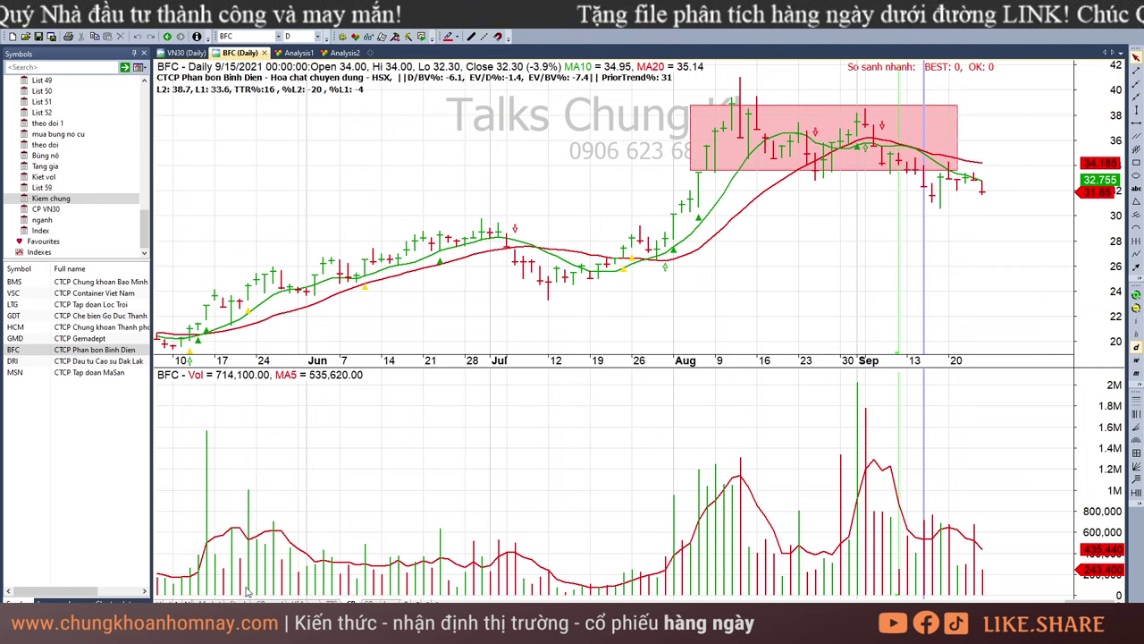
Switch to Excel and fill the BFC cell C23 with dark red, keeping its font colour black
{"action": "key", "text": "alt+Tab"}
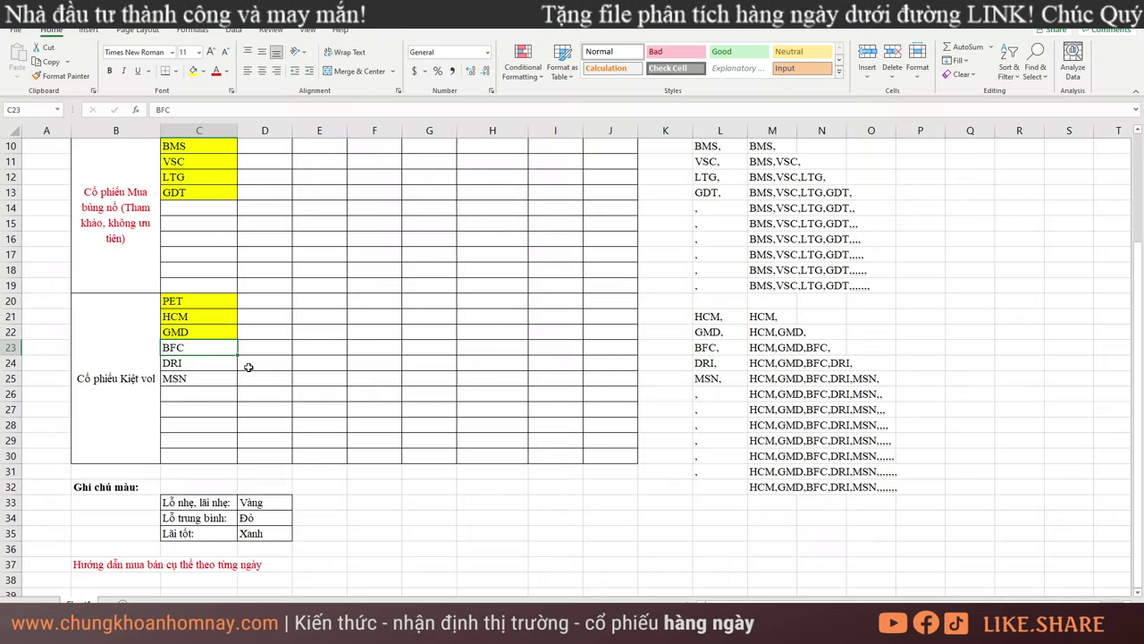
{"action": "left_click", "coordinate": [216, 71]}
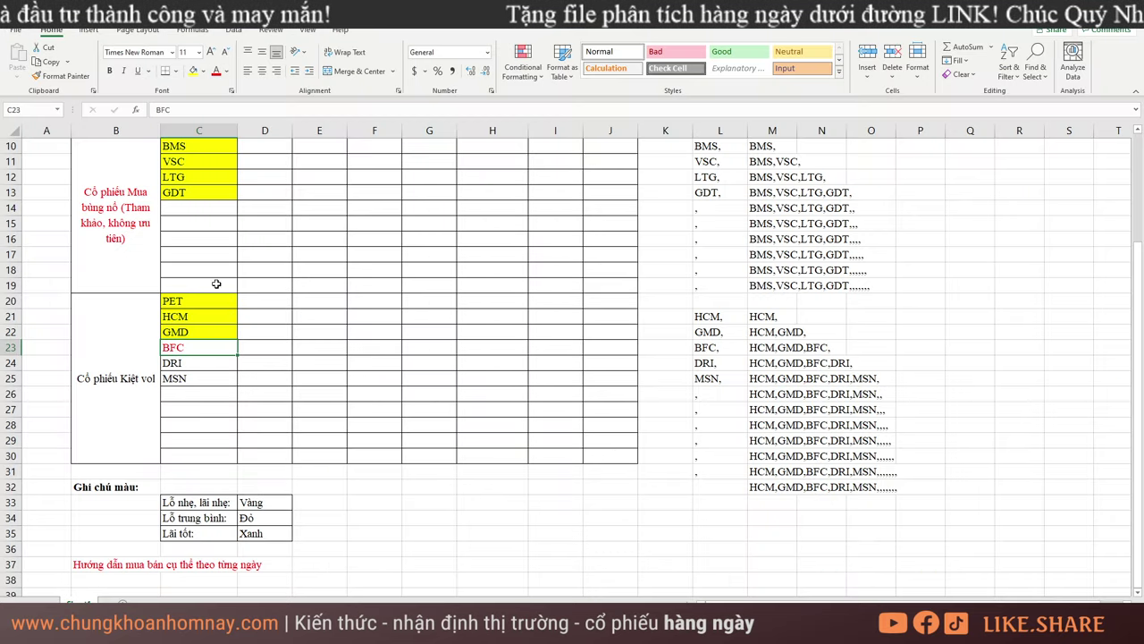
{"action": "key", "text": "ctrl+z"}
{"action": "left_click", "coordinate": [203, 73]}
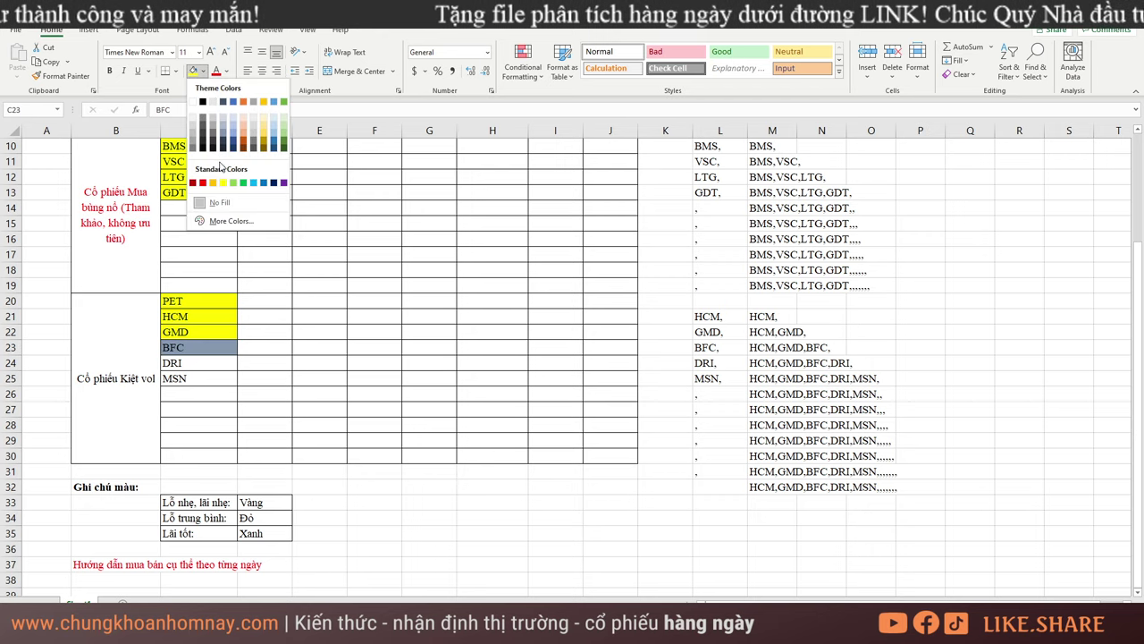
{"action": "left_click", "coordinate": [192, 182]}
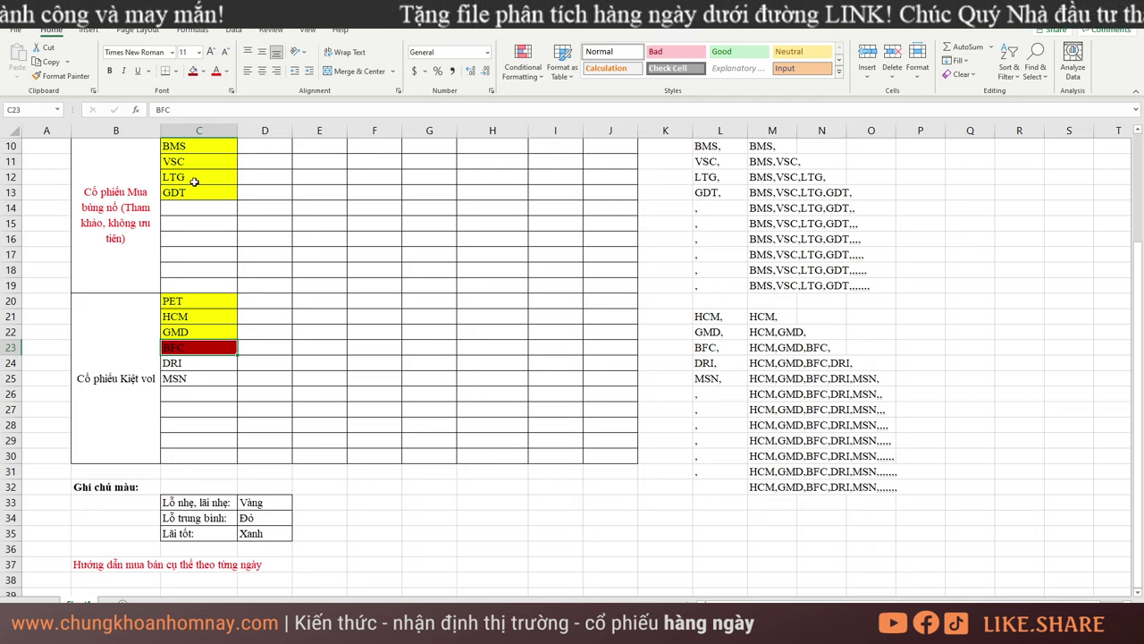
Switch to AmiBroker, open the DRI chart and read the 8/13, 9/10, 9/17 and 9/21/2021 bars
{"action": "key", "text": "alt+Tab"}
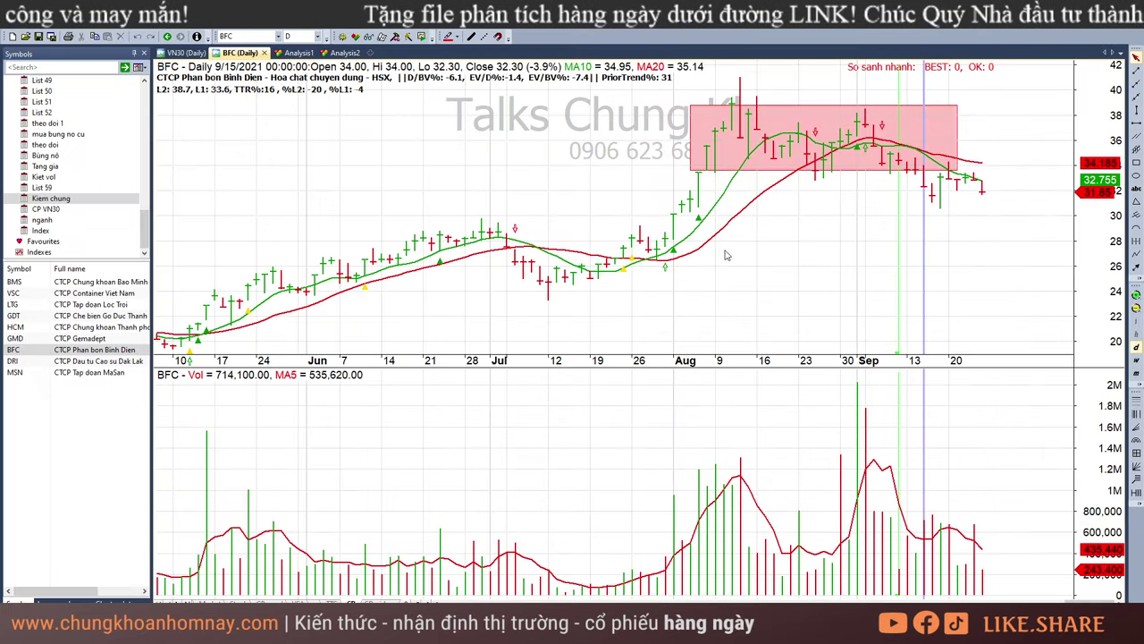
{"action": "key", "text": "alt+Tab"}
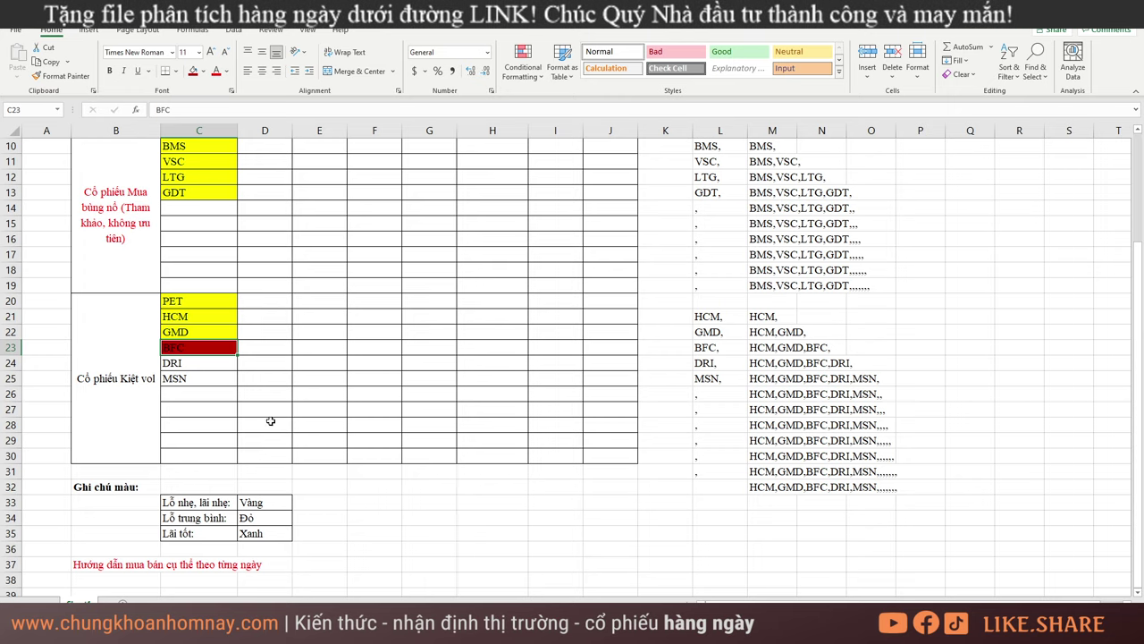
{"action": "key", "text": "alt+Tab"}
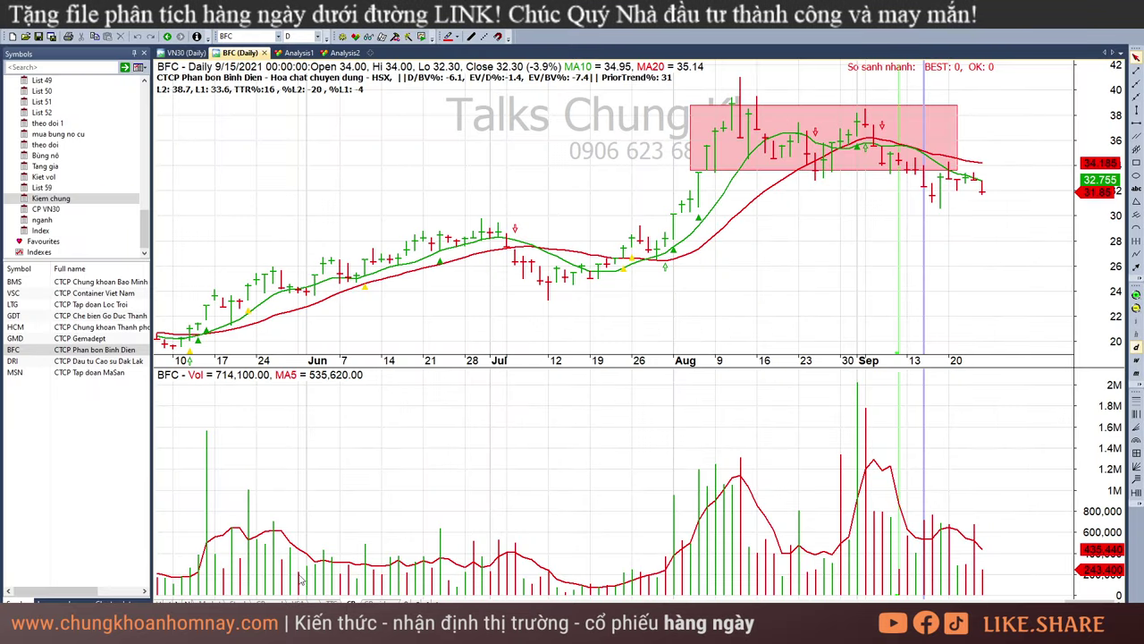
{"action": "left_click", "coordinate": [54, 360]}
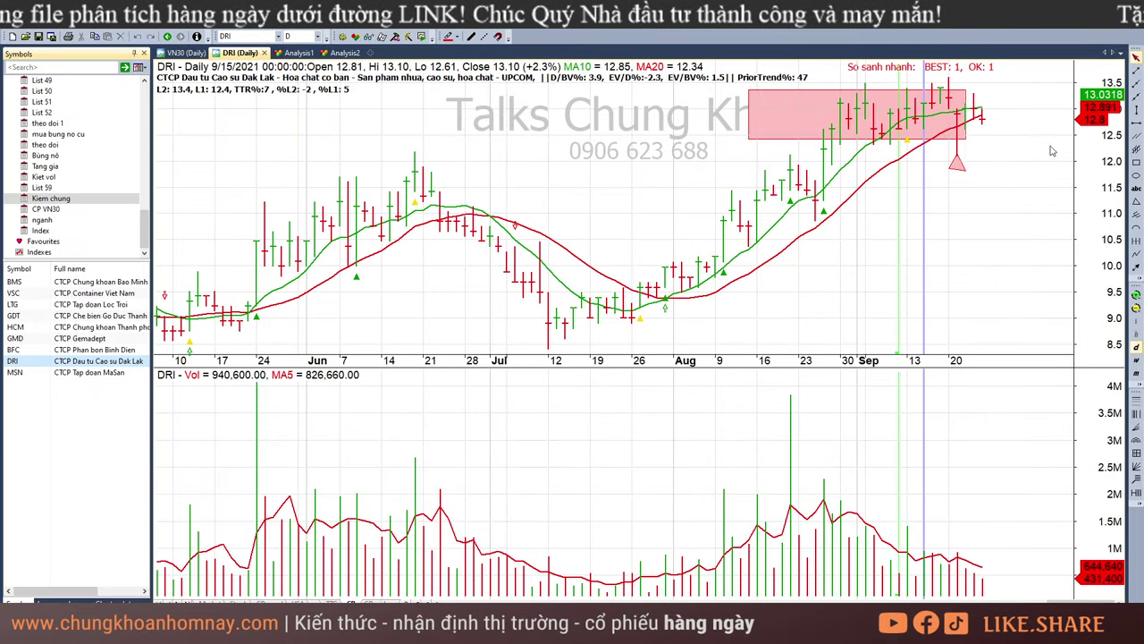
{"action": "left_click", "coordinate": [751, 172]}
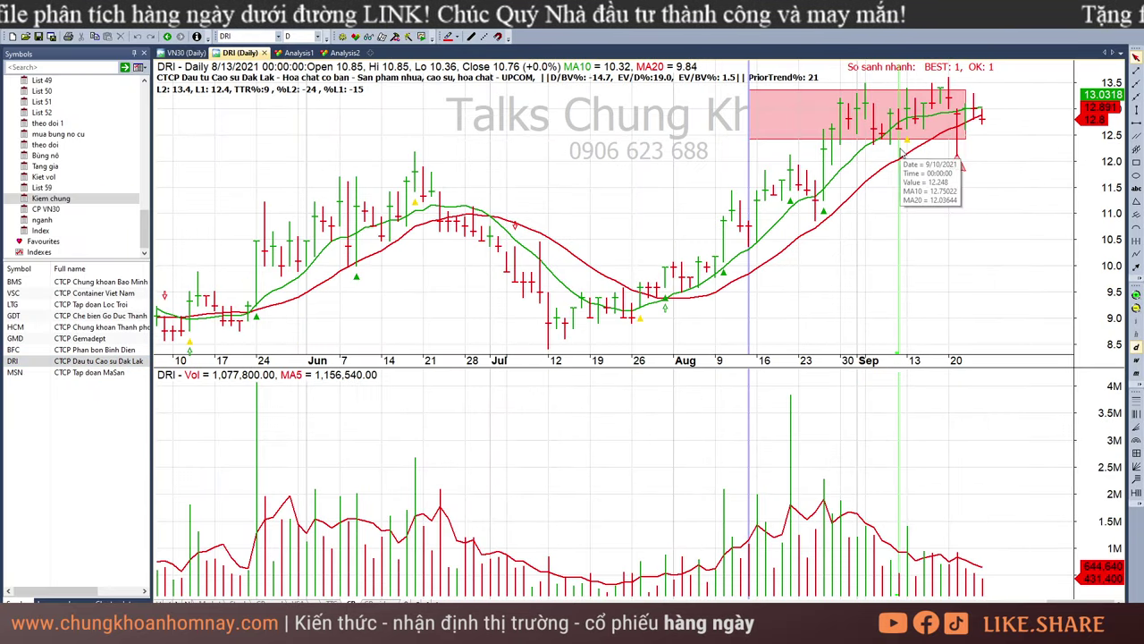
{"action": "left_click", "coordinate": [901, 154]}
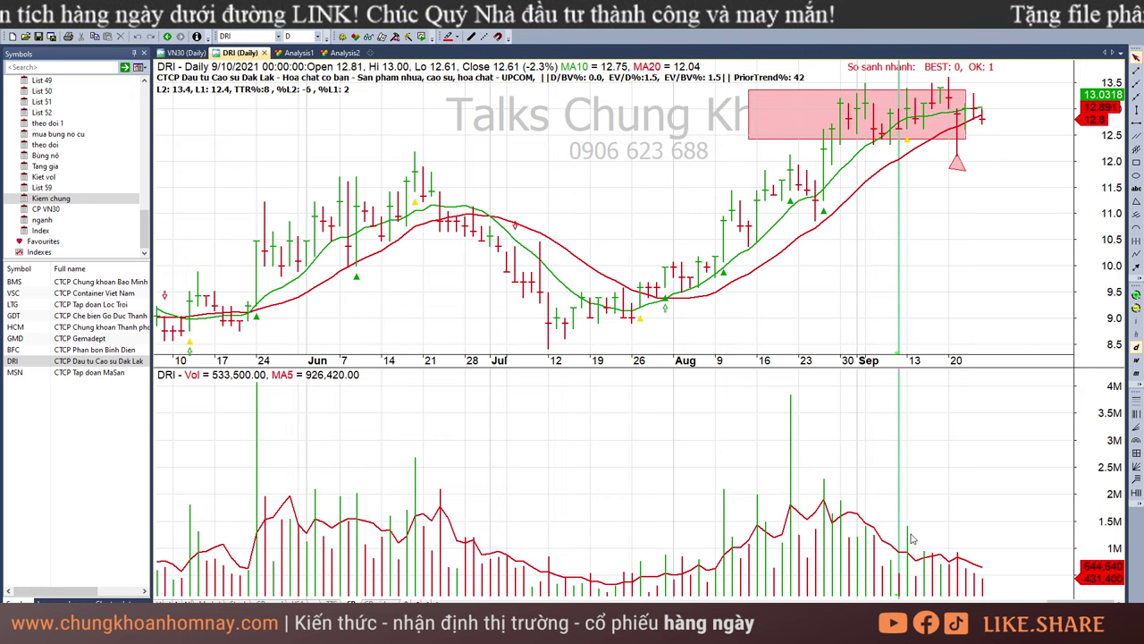
{"action": "left_click", "coordinate": [940, 249]}
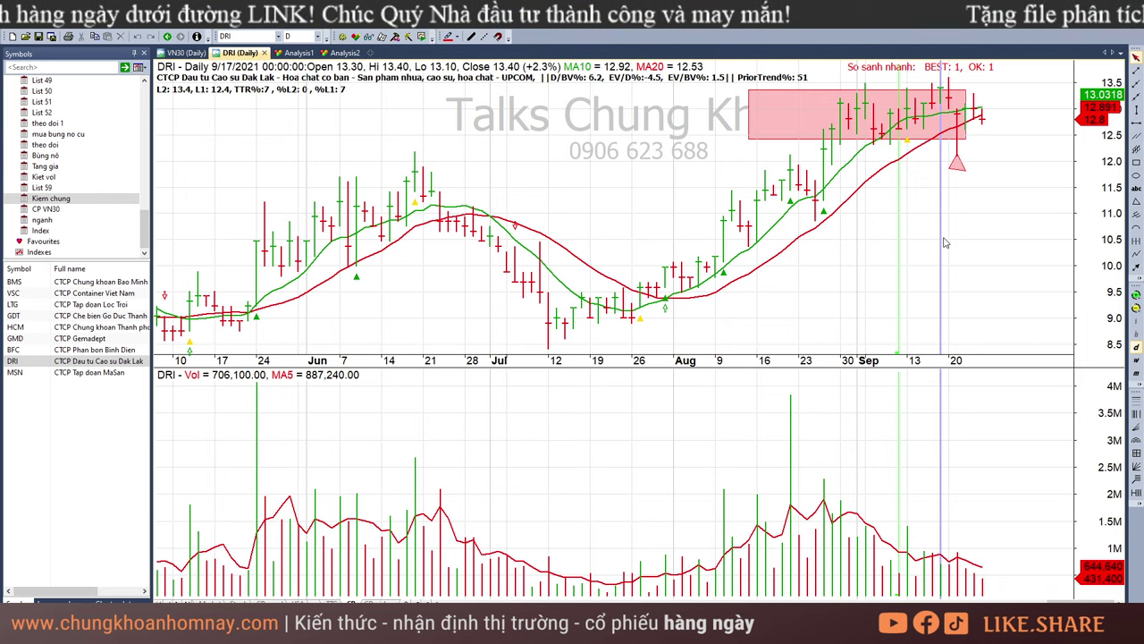
{"action": "left_click", "coordinate": [958, 126]}
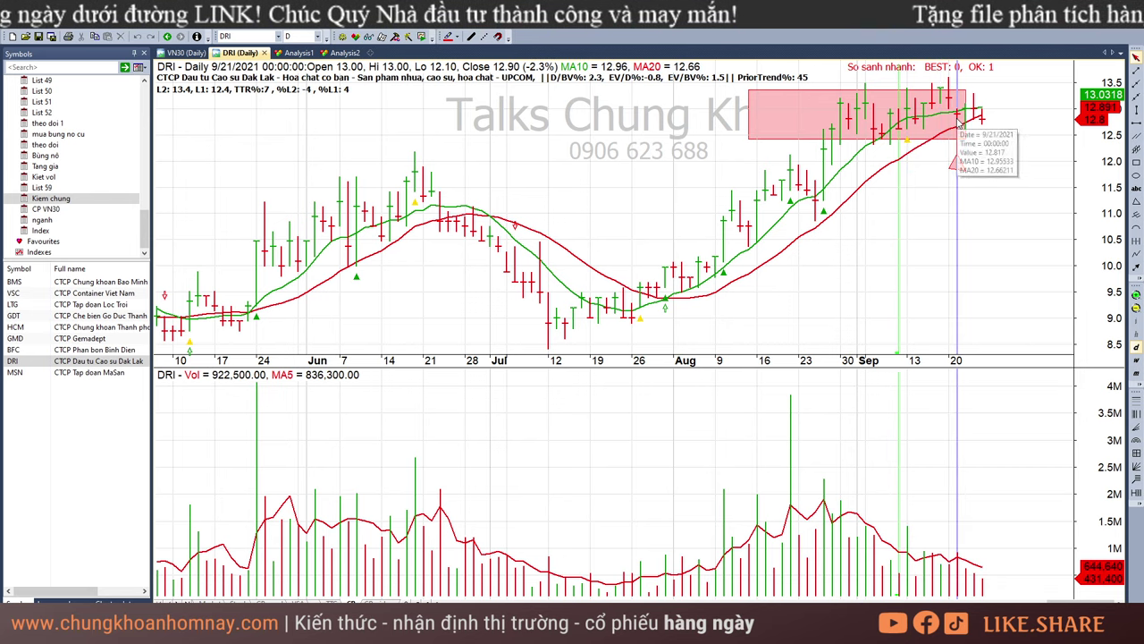
Compare DRI's 9/10/2021 bar with its latest bar on 9/24/2021
{"action": "left_click", "coordinate": [900, 149]}
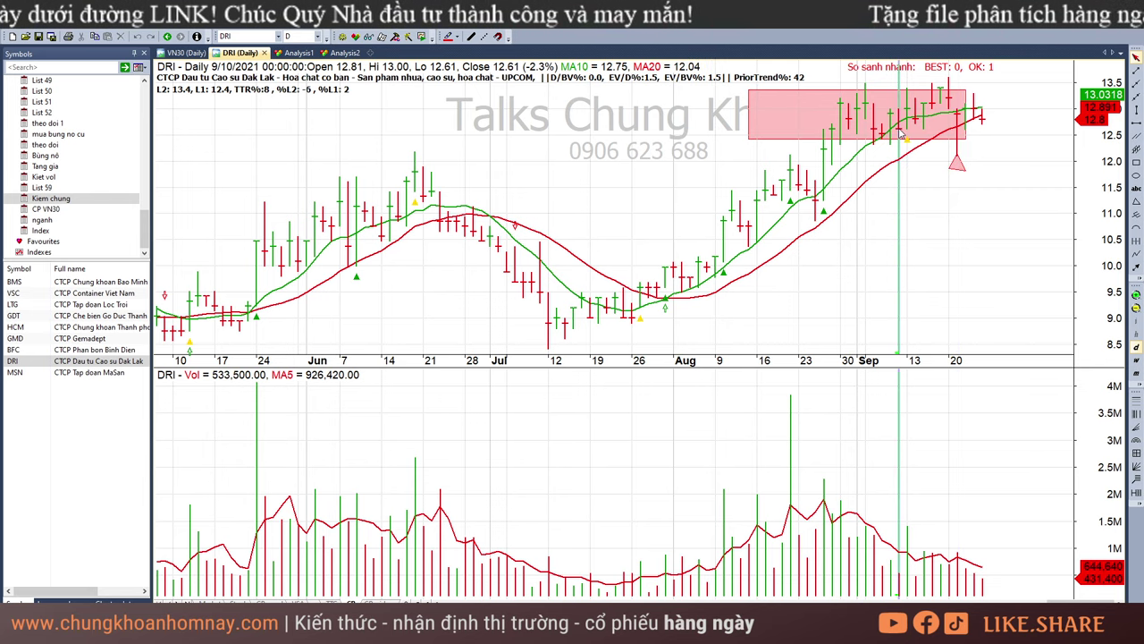
{"action": "left_click", "coordinate": [892, 190]}
{"action": "left_click", "coordinate": [900, 176]}
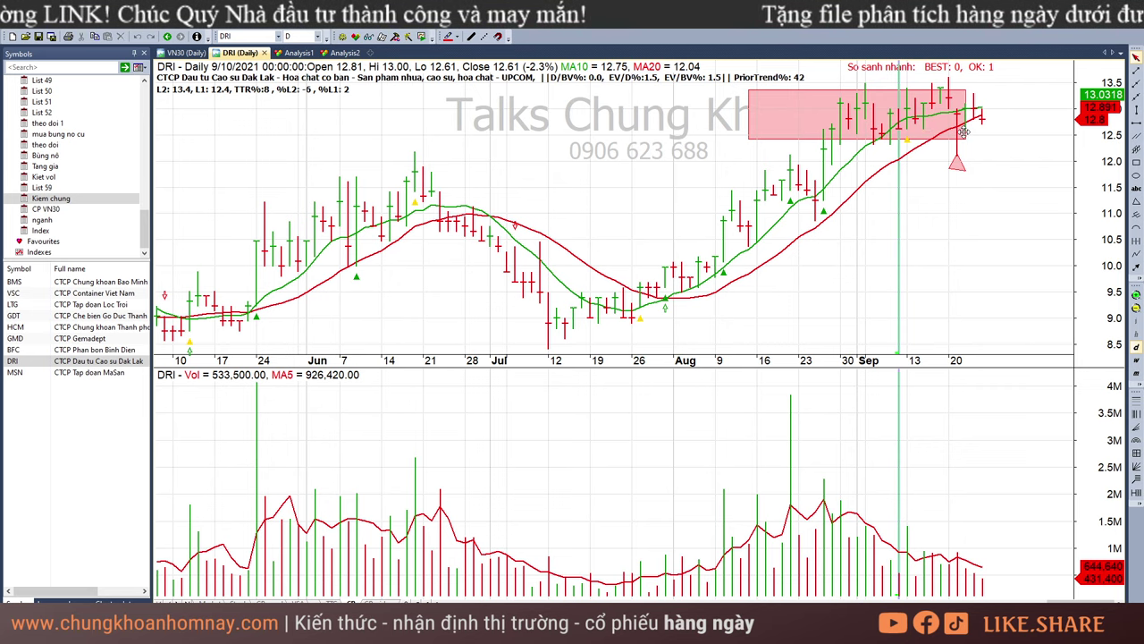
{"action": "left_click", "coordinate": [918, 128]}
{"action": "left_click", "coordinate": [983, 128]}
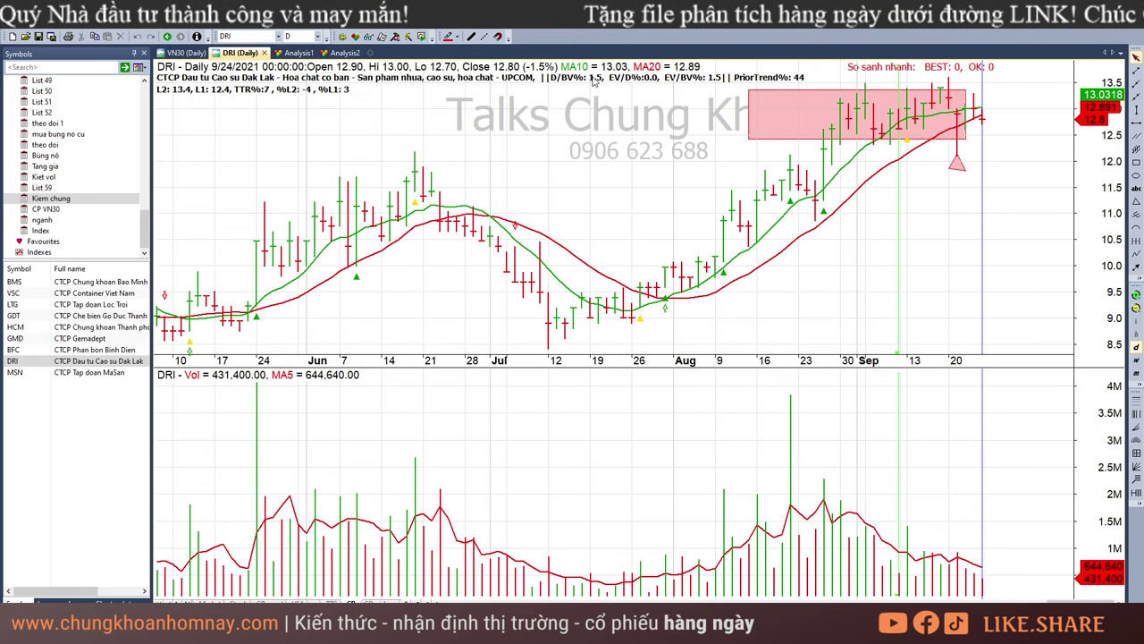
Switch to Excel, fill the DRI cell C24 with light green and select MSN in C25
{"action": "key", "text": "alt+Tab"}
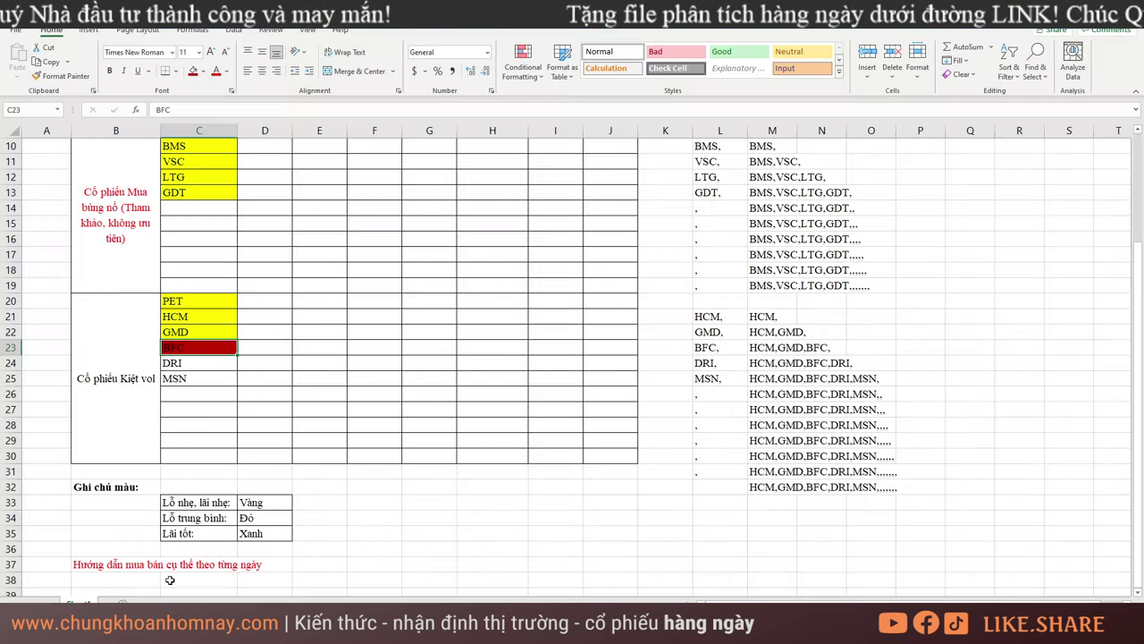
{"action": "left_click", "coordinate": [196, 362]}
{"action": "left_click", "coordinate": [203, 71]}
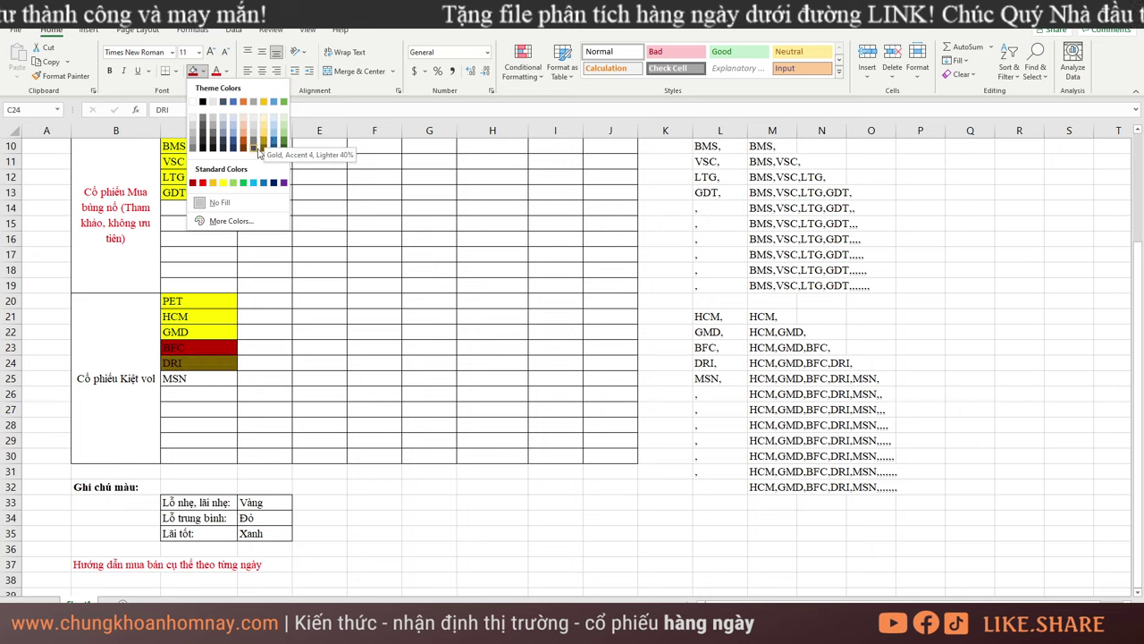
{"action": "left_click", "coordinate": [232, 182]}
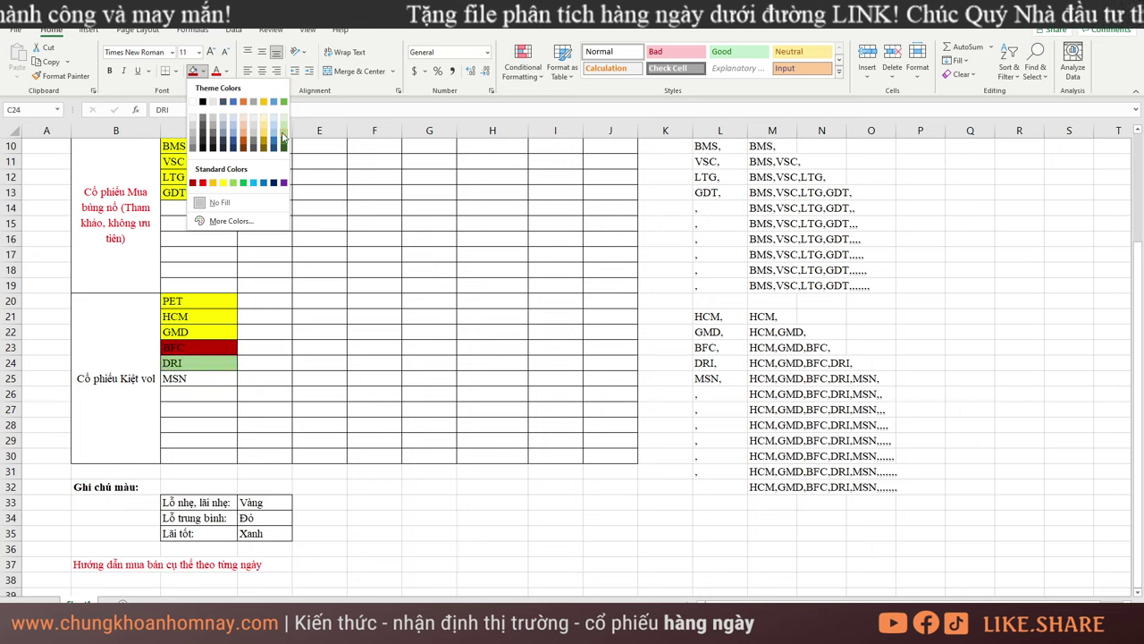
{"action": "left_click", "coordinate": [189, 376]}
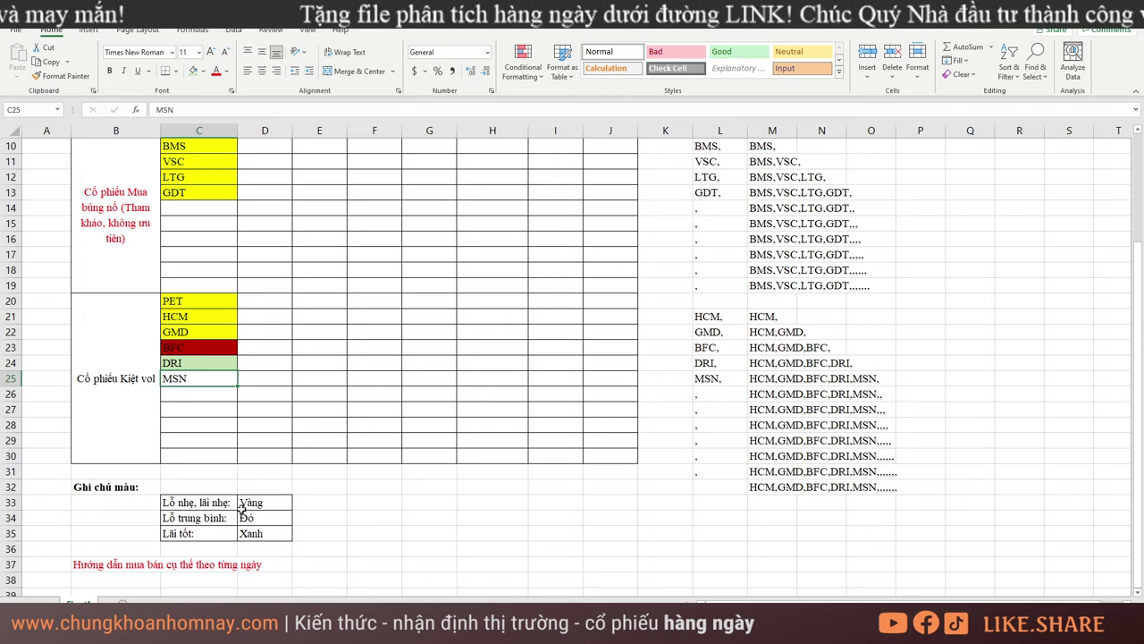
Switch to AmiBroker, open the MSN chart and go through its bars from 9/10 to 9/15/2021
{"action": "key", "text": "alt+Tab"}
{"action": "key", "text": "Down"}
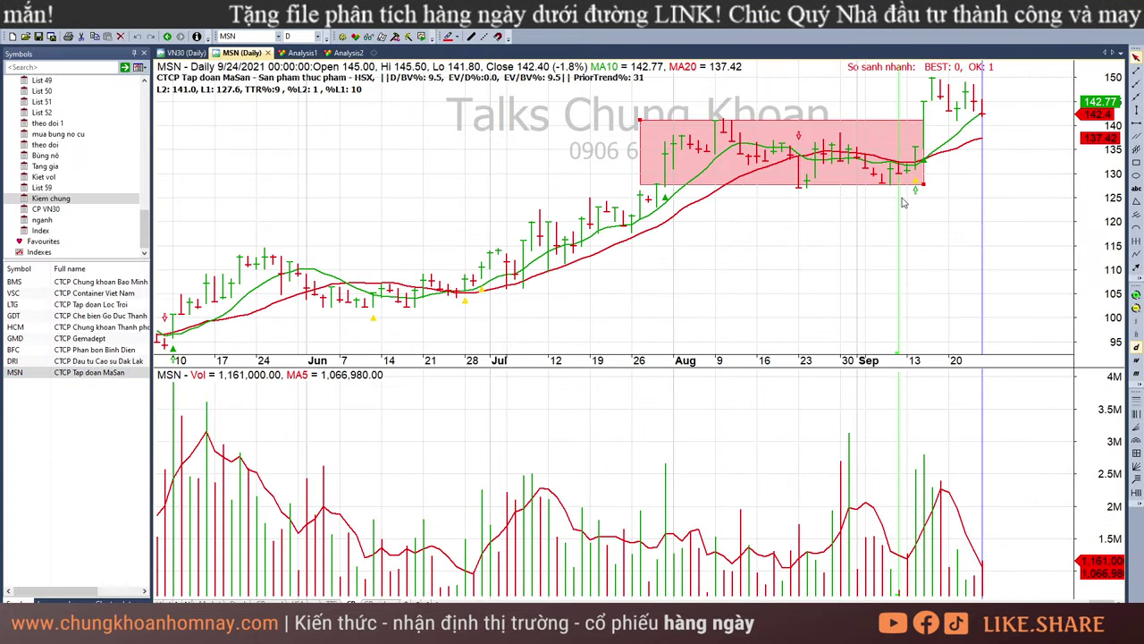
{"action": "left_click", "coordinate": [900, 202]}
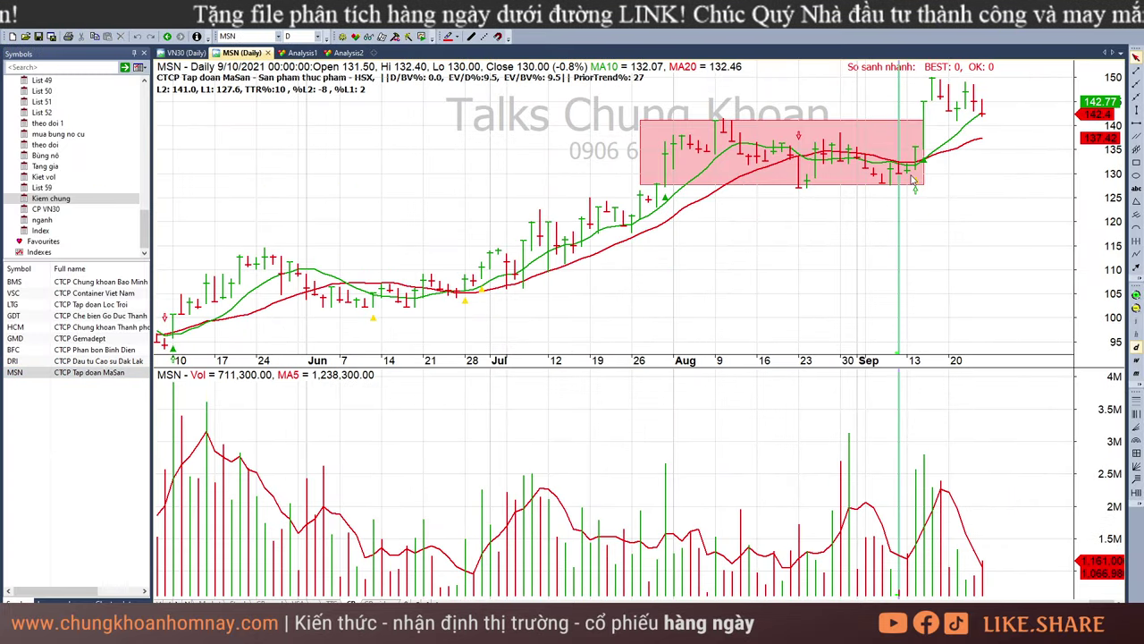
{"action": "key", "text": "Right"}
{"action": "key", "text": "Right"}
{"action": "key", "text": "Right"}
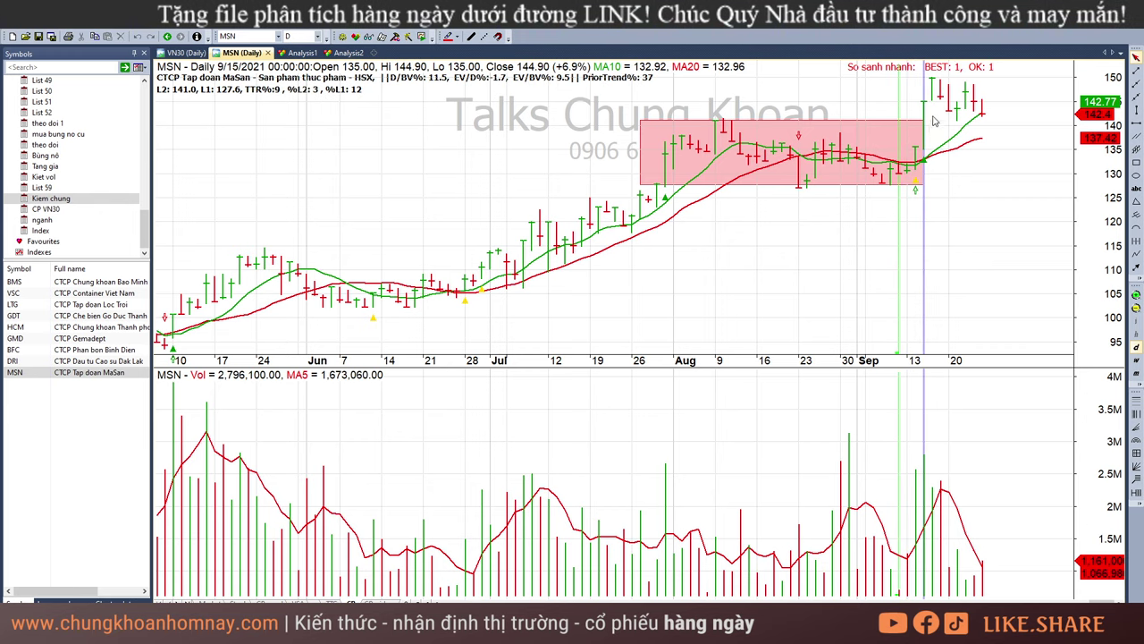
Go through MSN's remaining price bars after 9/15/2021 and read the 9/24/2021 bar
{"action": "key", "text": "Right"}
{"action": "key", "text": "Right"}
{"action": "key", "text": "Right"}
{"action": "key", "text": "Right"}
{"action": "key", "text": "Right"}
{"action": "key", "text": "Right"}
{"action": "key", "text": "Right"}
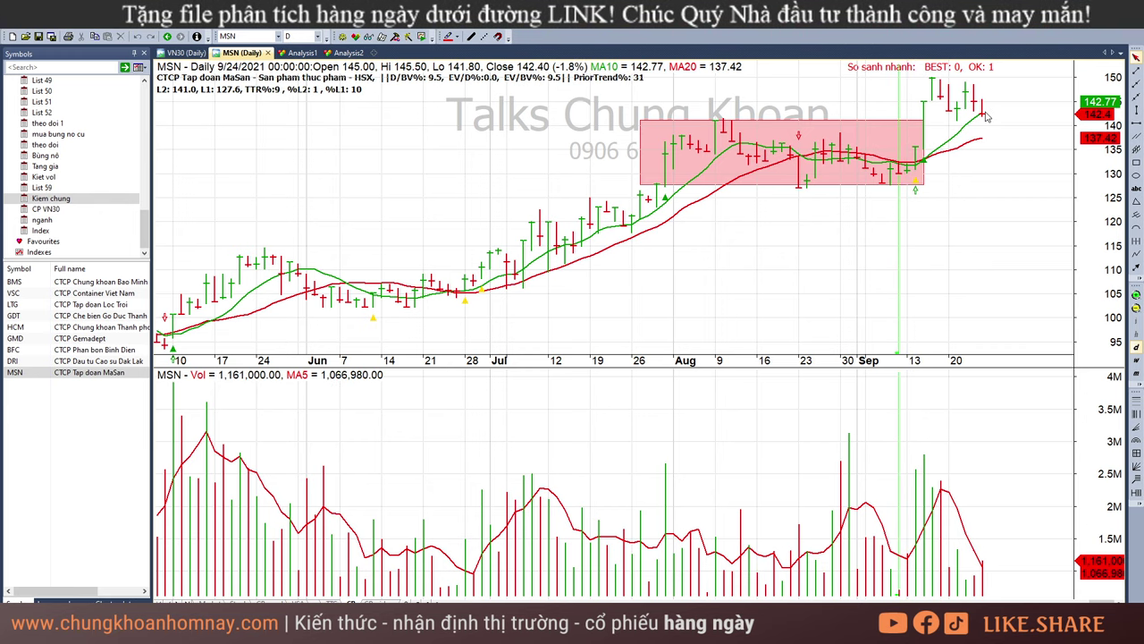
{"action": "left_click", "coordinate": [986, 117]}
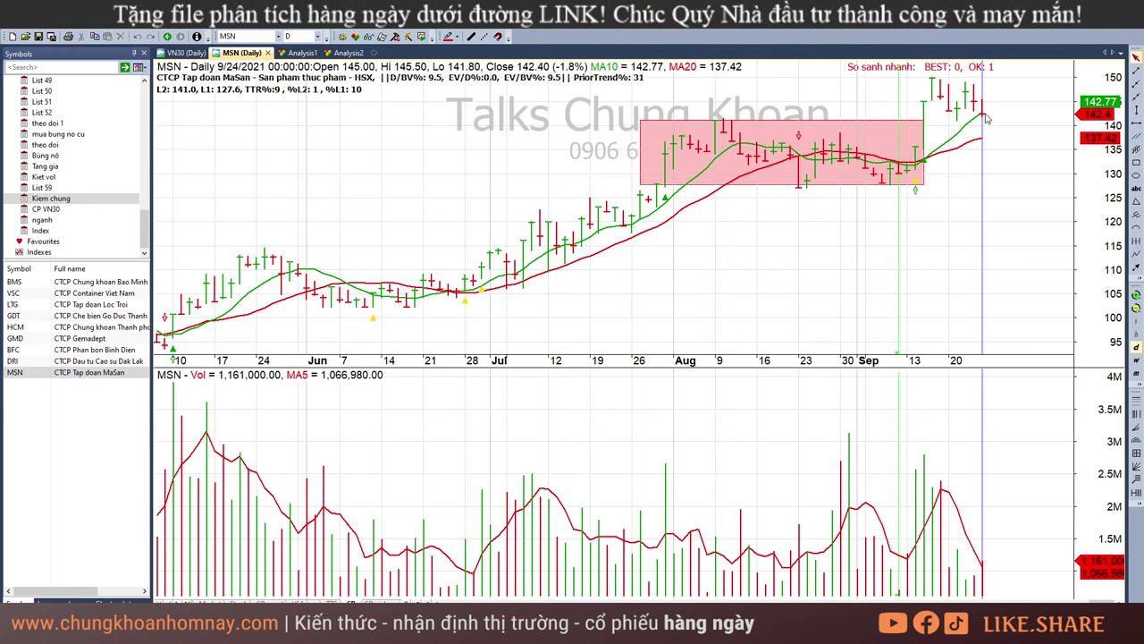
{"action": "left_click", "coordinate": [942, 126]}
{"action": "left_click", "coordinate": [987, 120]}
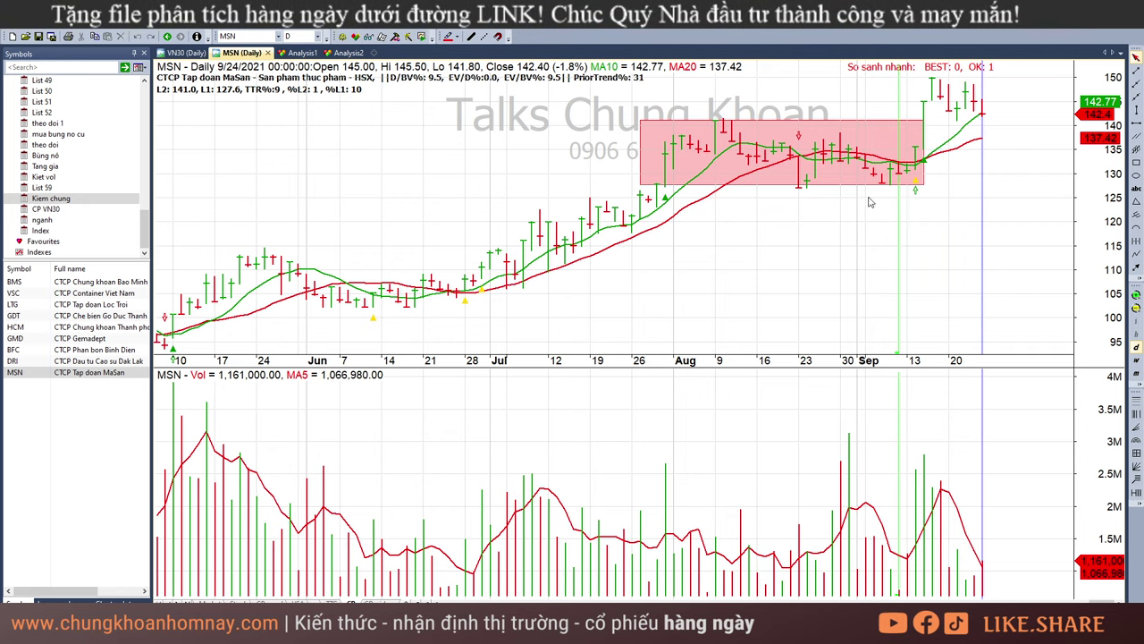
Switch to Excel and fill the MSN cell C25 with standard green
{"action": "left_click", "coordinate": [1028, 117]}
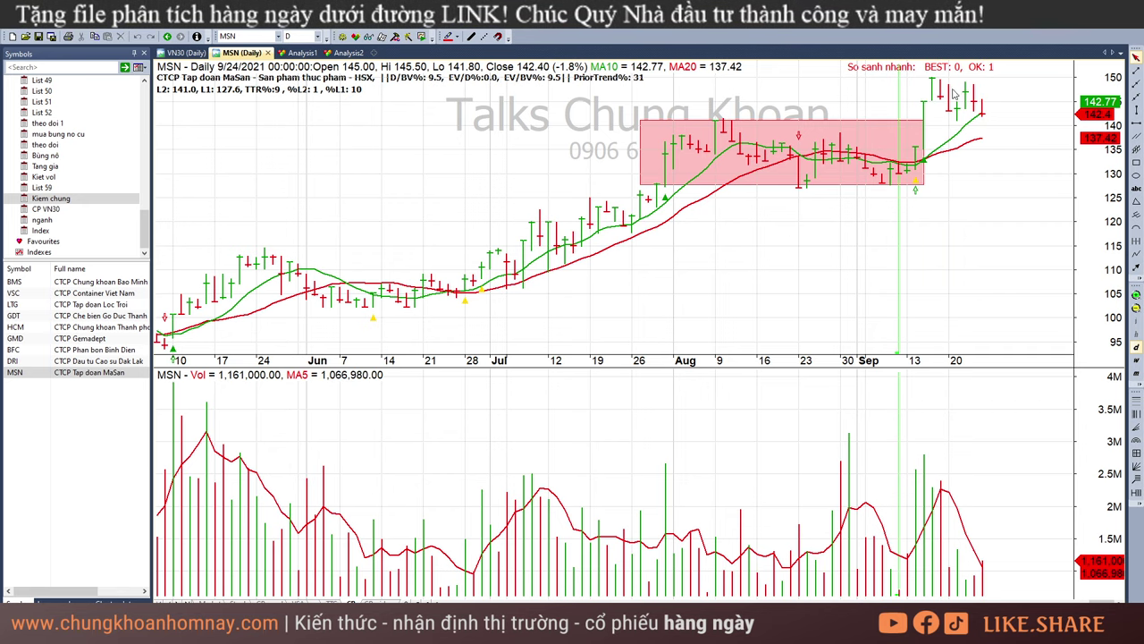
{"action": "left_click", "coordinate": [196, 630]}
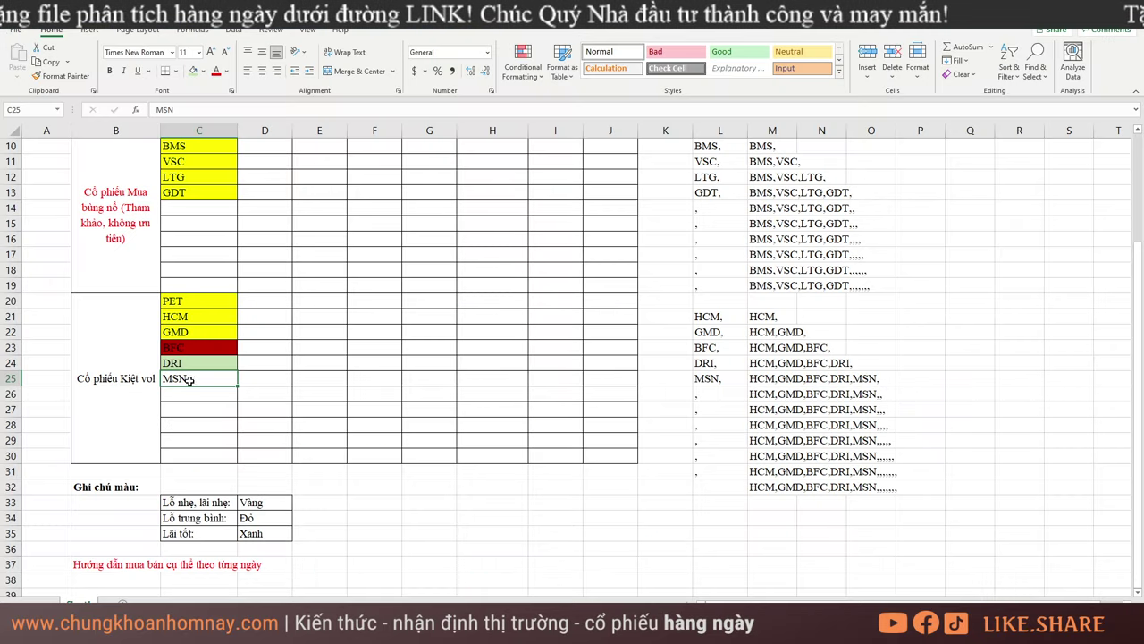
{"action": "left_click", "coordinate": [204, 71]}
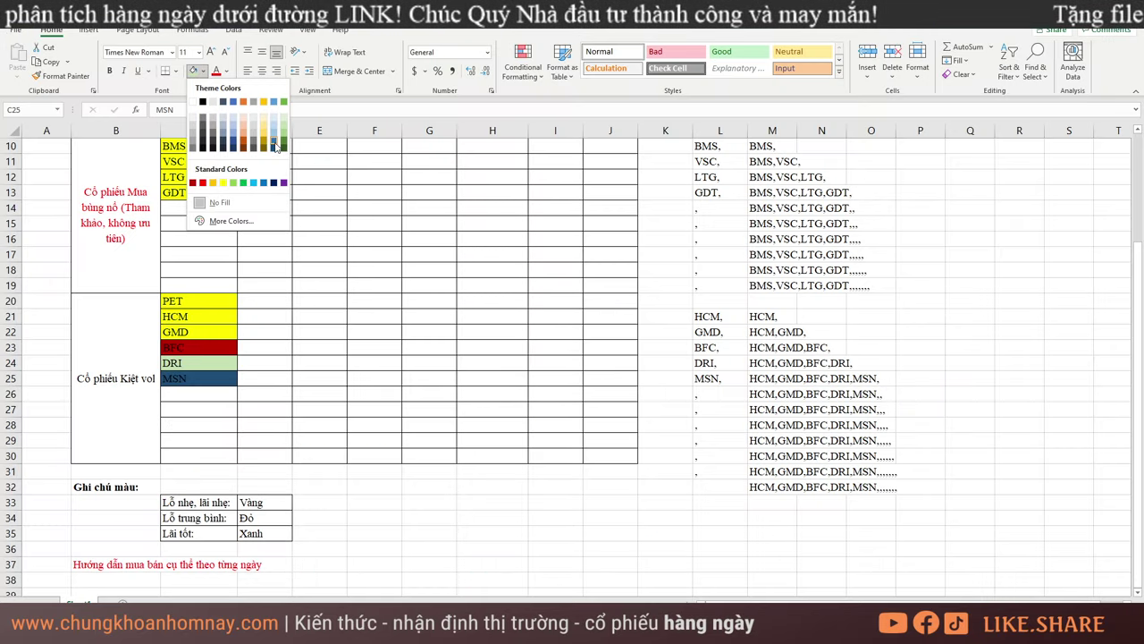
{"action": "left_click", "coordinate": [244, 182]}
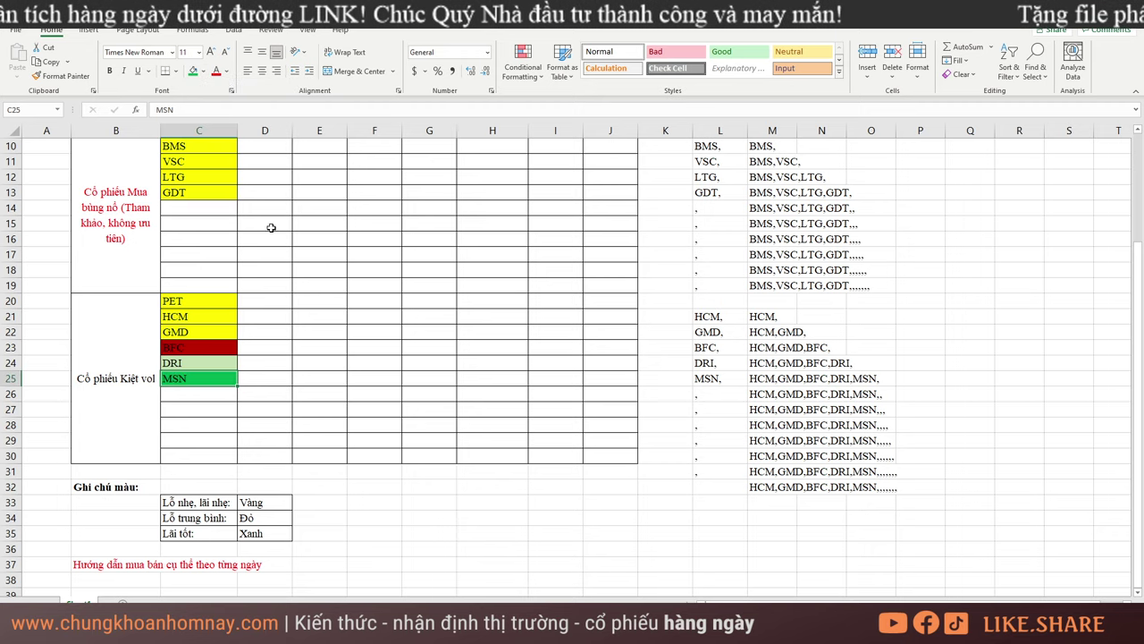
Review the colour-coded tickers in the 9/10/2021 column, both breakout and Kiệt vol groups, alongside the Vnindex note
{"action": "scroll", "coordinate": [326, 374], "scroll_direction": "up", "scroll_amount": 3}
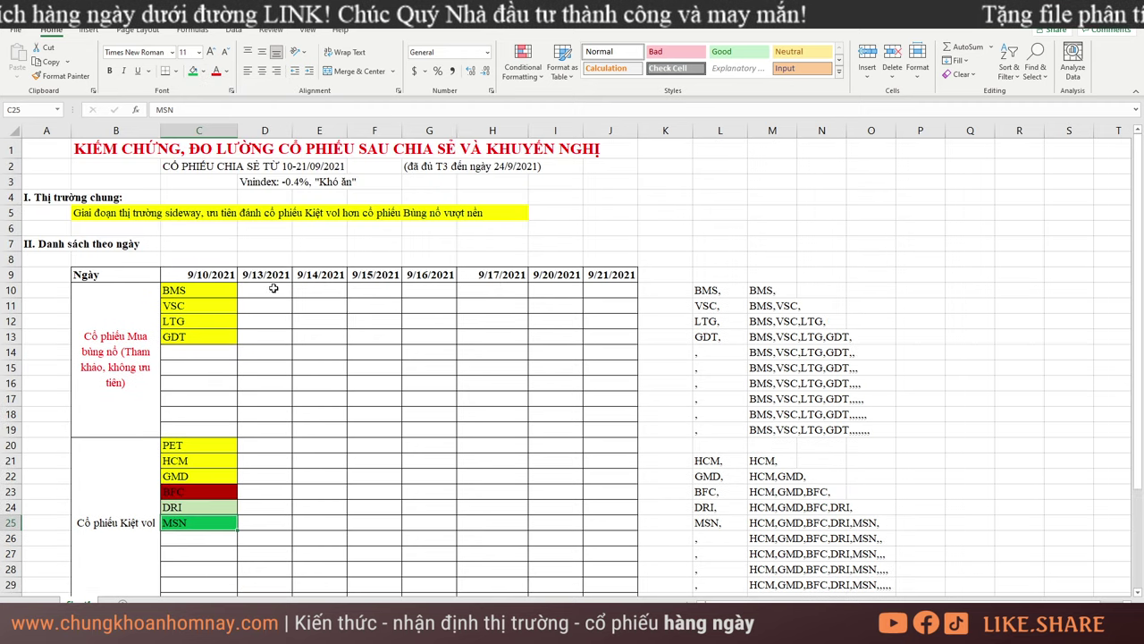
{"action": "left_click_drag", "start_coordinate": [273, 288], "coordinate": [276, 345]}
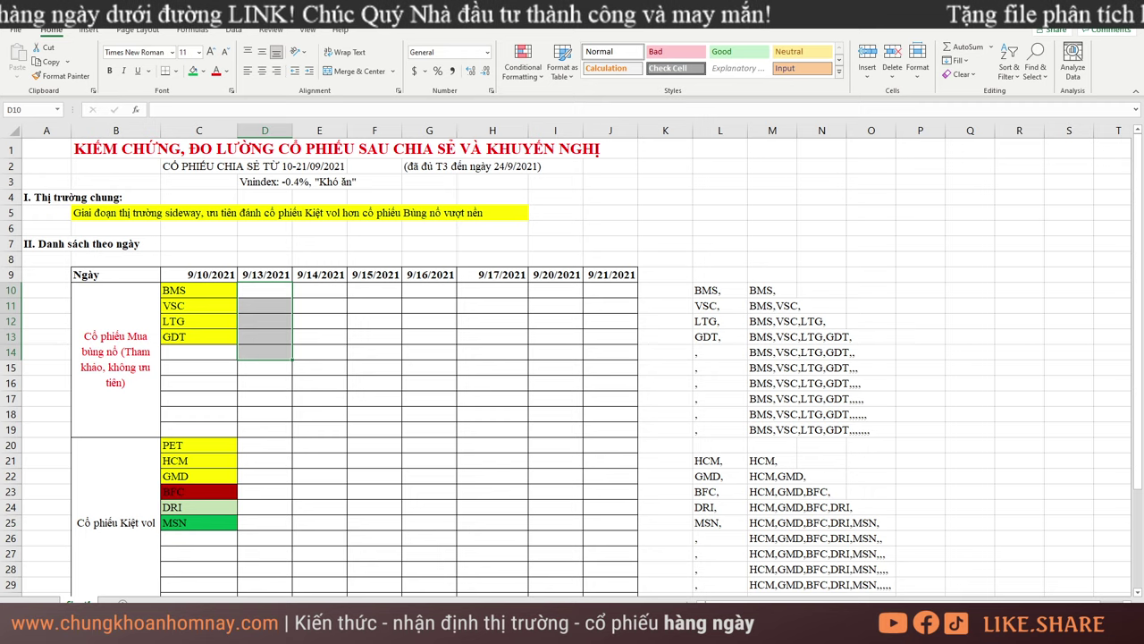
{"action": "left_click", "coordinate": [327, 322]}
{"action": "scroll", "coordinate": [240, 320], "scroll_direction": "down", "scroll_amount": 1}
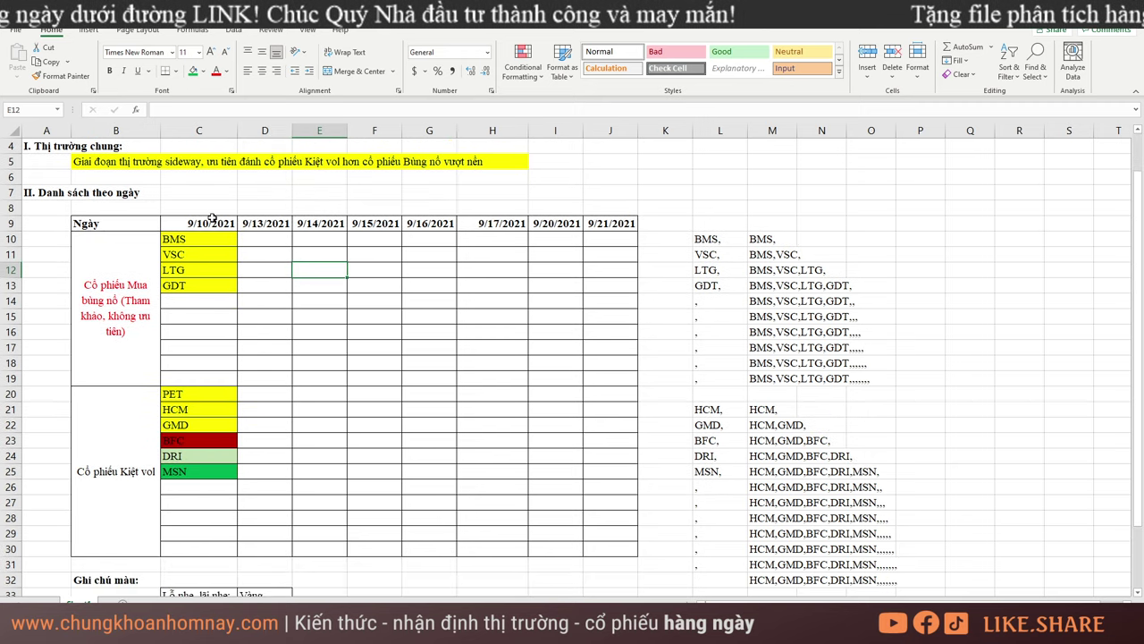
{"action": "left_click_drag", "start_coordinate": [212, 223], "coordinate": [239, 505]}
{"action": "scroll", "coordinate": [248, 208], "scroll_direction": "up", "scroll_amount": 3}
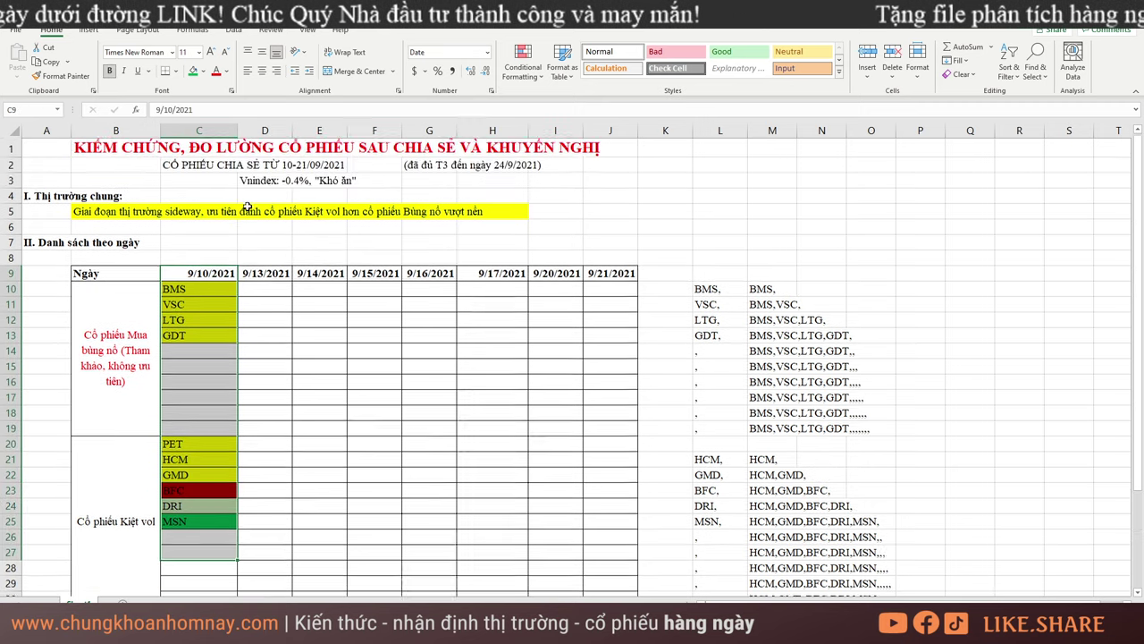
{"action": "left_click", "coordinate": [249, 183]}
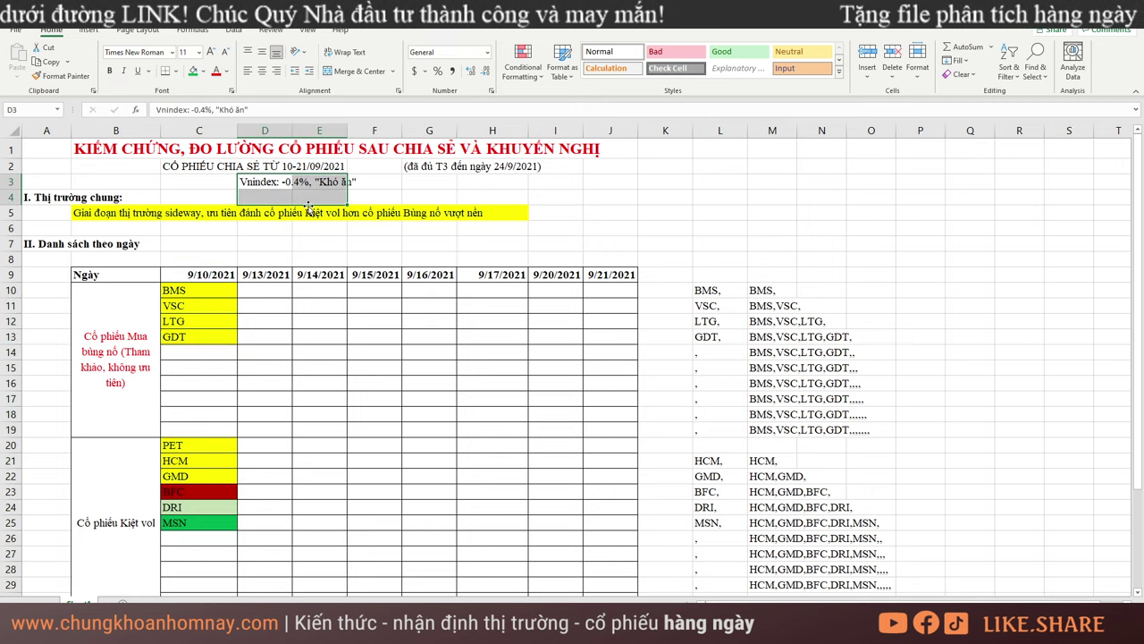
{"action": "scroll", "coordinate": [184, 205], "scroll_direction": "down", "scroll_amount": 2}
{"action": "left_click_drag", "start_coordinate": [189, 193], "coordinate": [202, 242]}
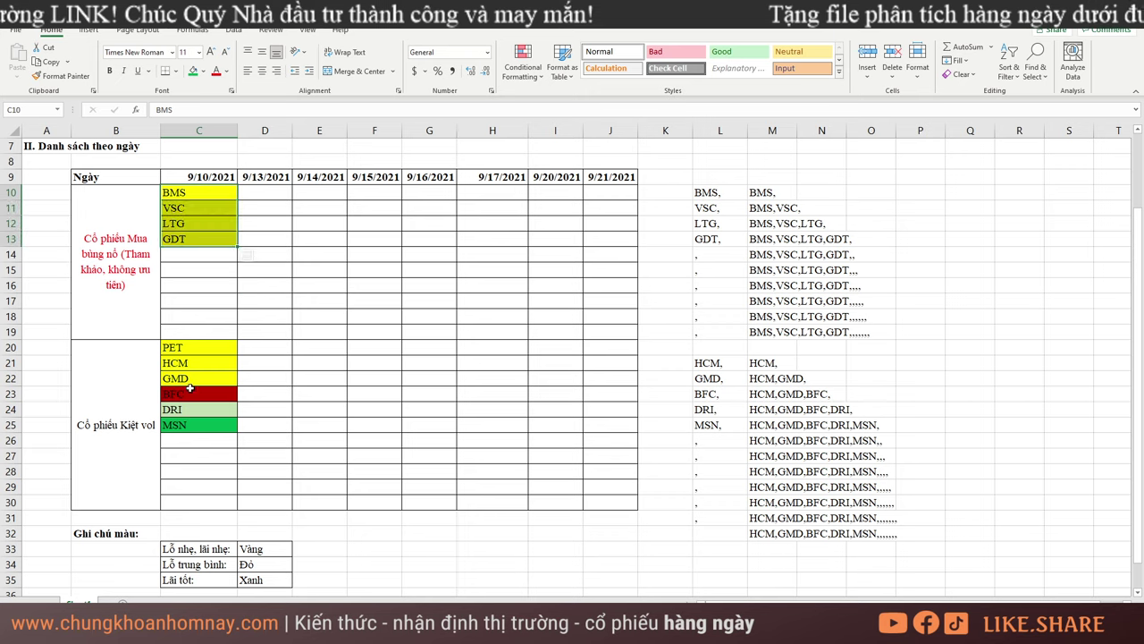
{"action": "left_click_drag", "start_coordinate": [192, 348], "coordinate": [204, 395]}
Change the fill of the DRI cell C24 to standard light green
{"action": "left_click", "coordinate": [208, 407]}
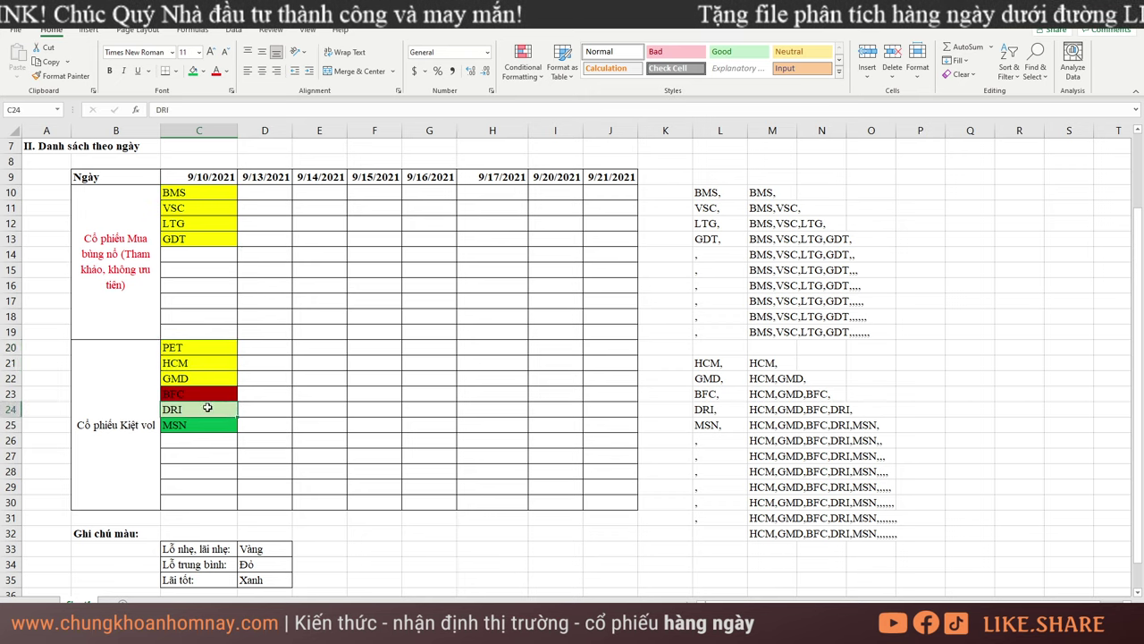
{"action": "left_click", "coordinate": [203, 72]}
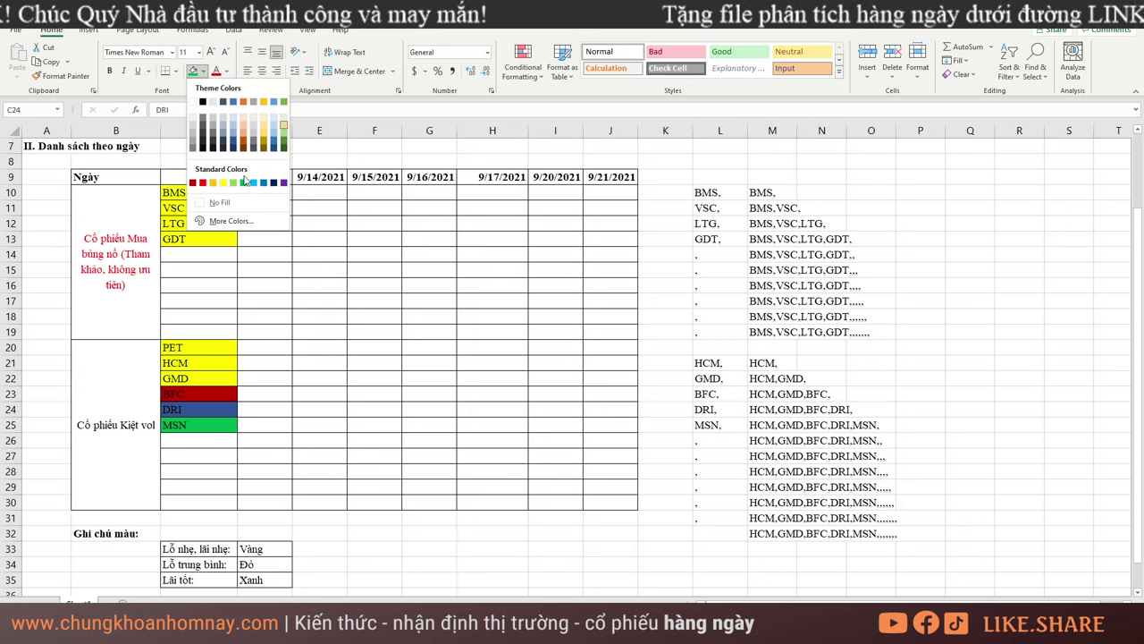
{"action": "left_click", "coordinate": [236, 184]}
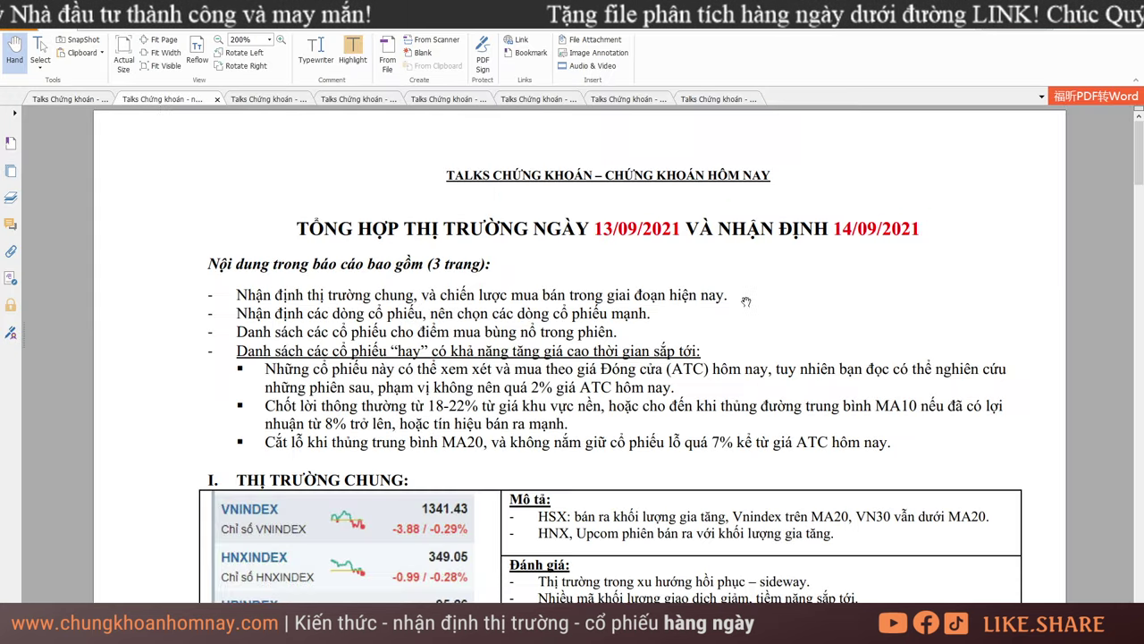
Read the breakout list in the 13/09/2021 PDF report and enter FRT and WSS in D10 and D11 of the Excel table
{"action": "scroll", "coordinate": [680, 268], "scroll_direction": "down", "scroll_amount": 20}
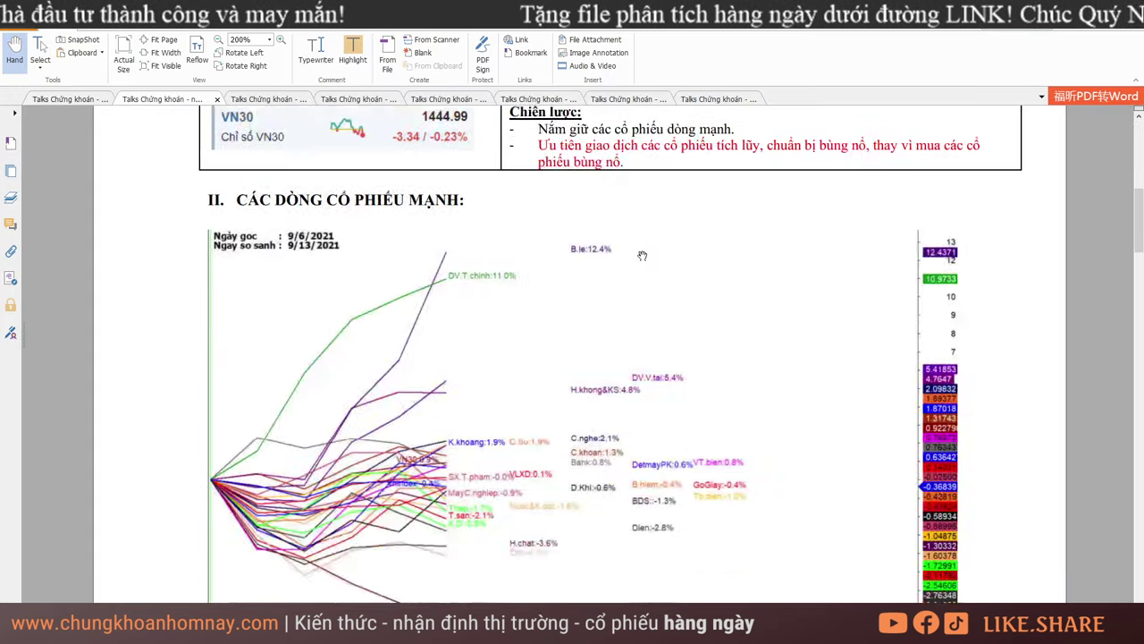
{"action": "scroll", "coordinate": [642, 257], "scroll_direction": "down", "scroll_amount": 3}
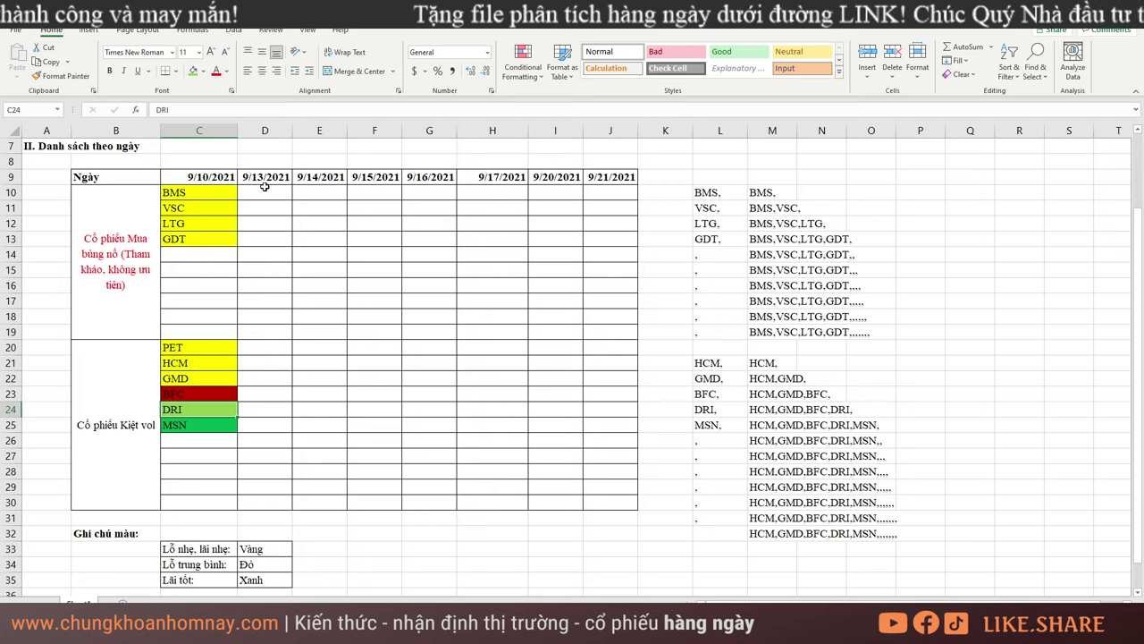
{"action": "left_click", "coordinate": [265, 186]}
{"action": "type", "text": "f"}
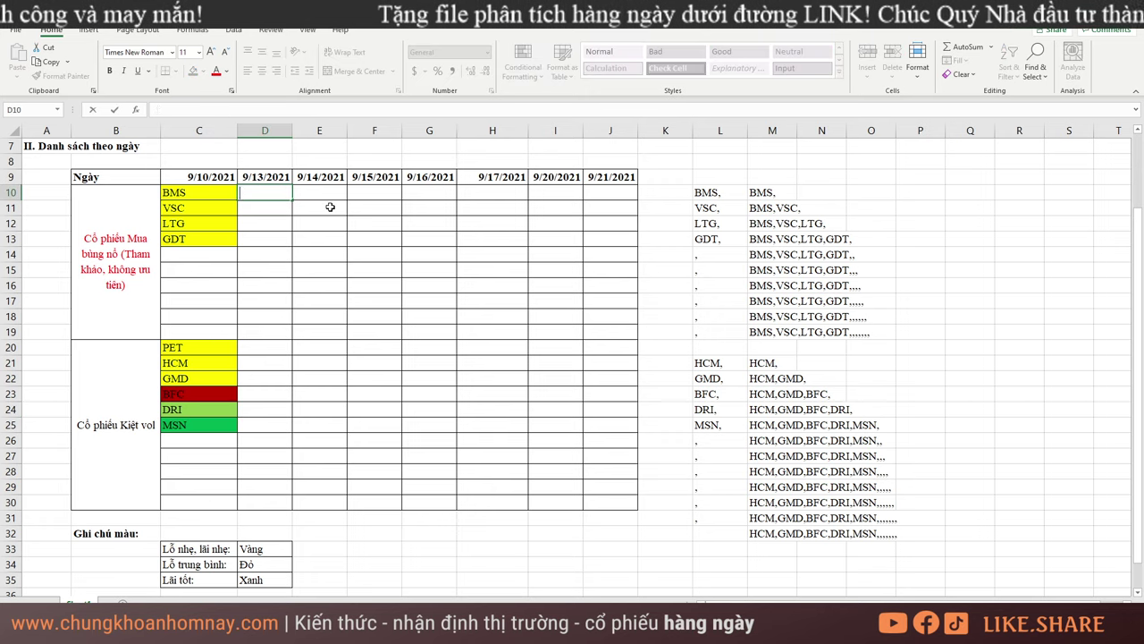
{"action": "key", "text": "Caps_Lock"}
{"action": "type", "text": "FT"}
{"action": "type", "text": "T"}
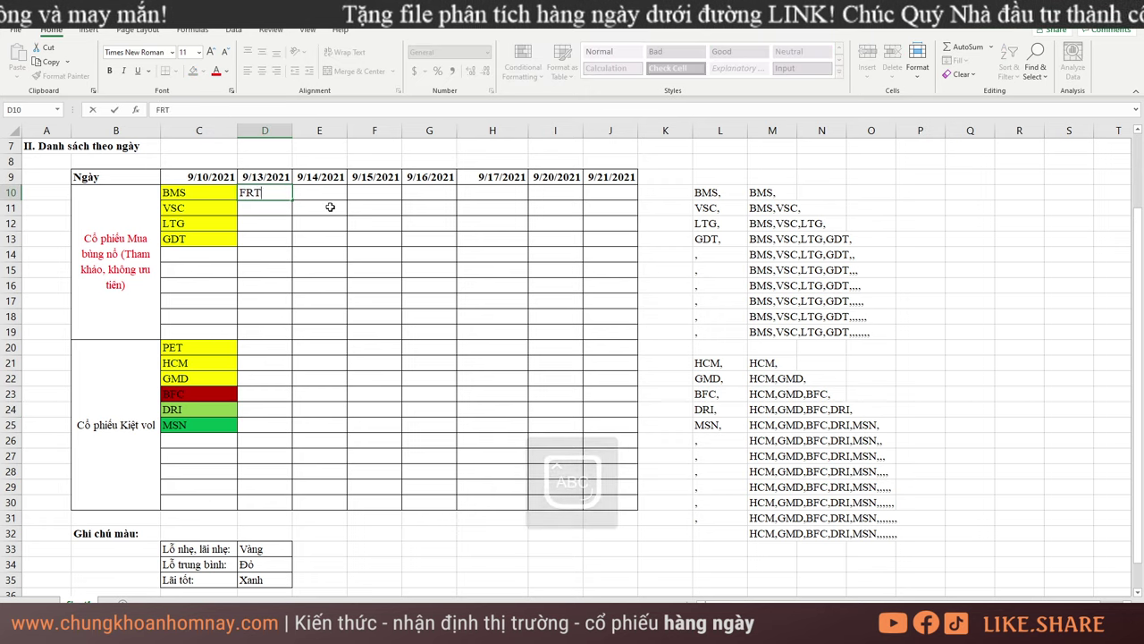
{"action": "key", "text": "Return"}
{"action": "type", "text": "WSS"}
{"action": "key", "text": "Return"}
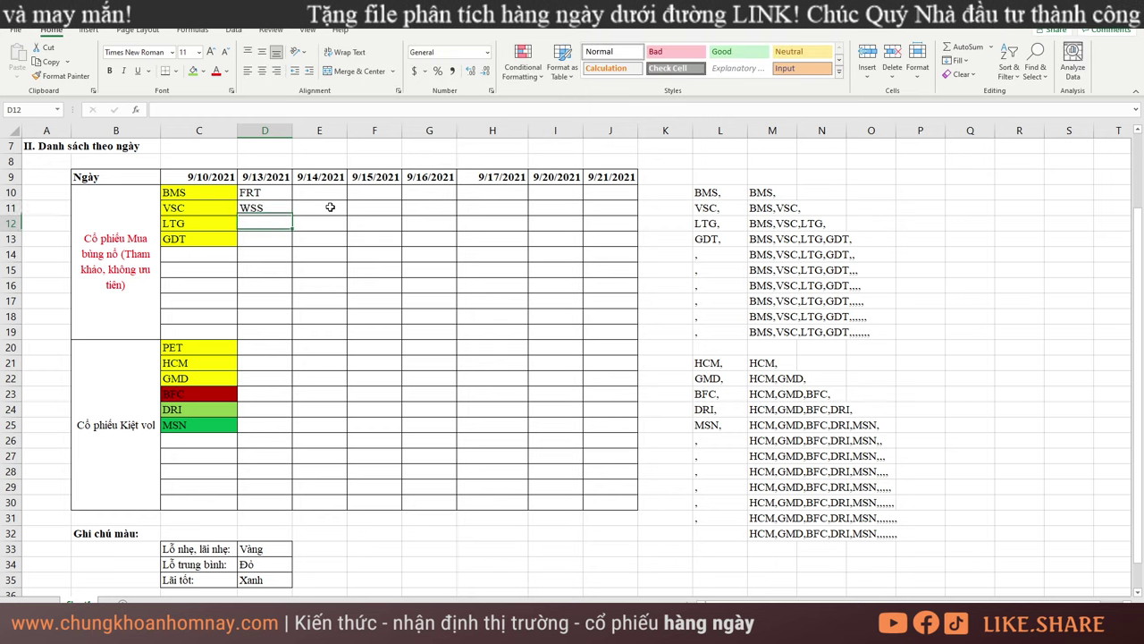
Check the remaining breakout charts in the PDF report and enter SBV and LIG in D12 and D13 in Excel
{"action": "key", "text": "alt+Tab"}
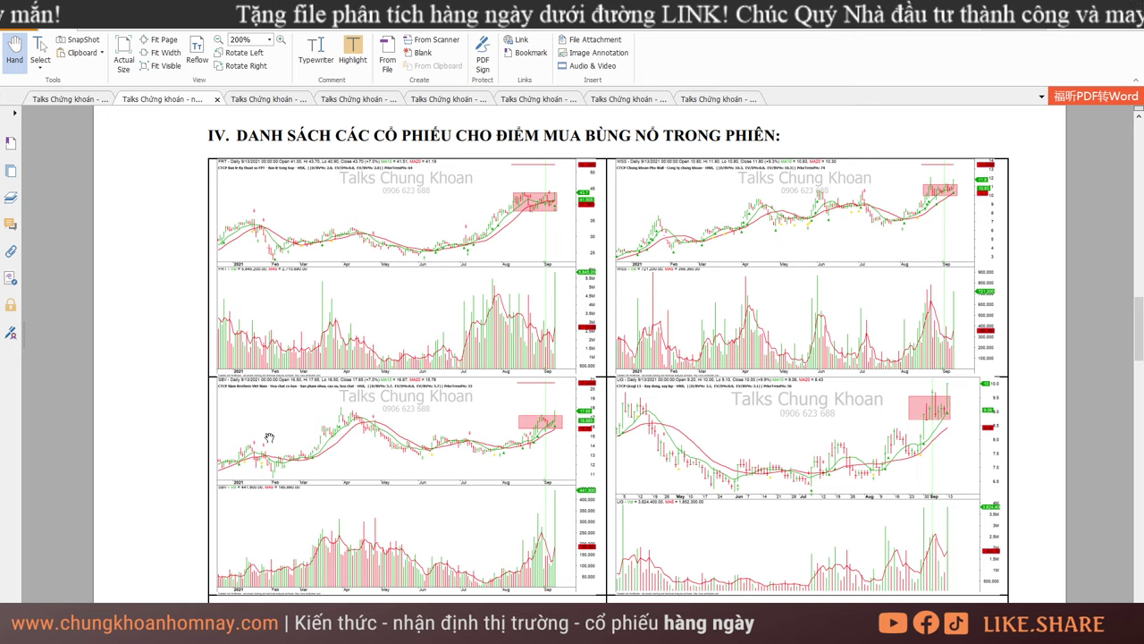
{"action": "scroll", "coordinate": [695, 421], "scroll_direction": "up", "scroll_amount": 1, "text": "ctrl"}
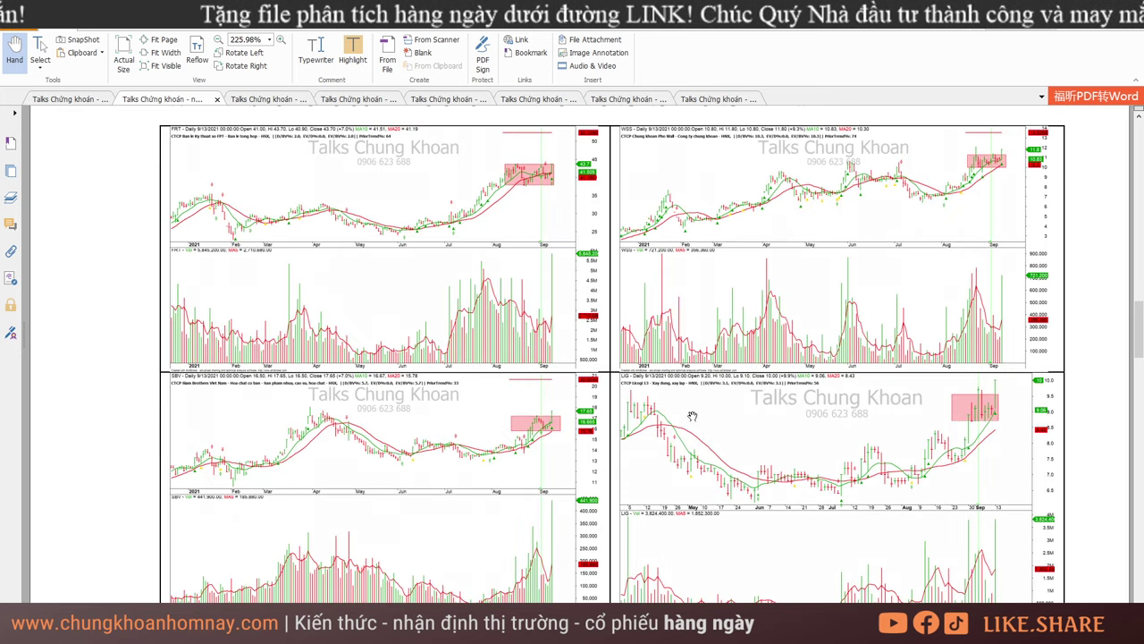
{"action": "key", "text": "alt+Tab"}
{"action": "type", "text": "S"}
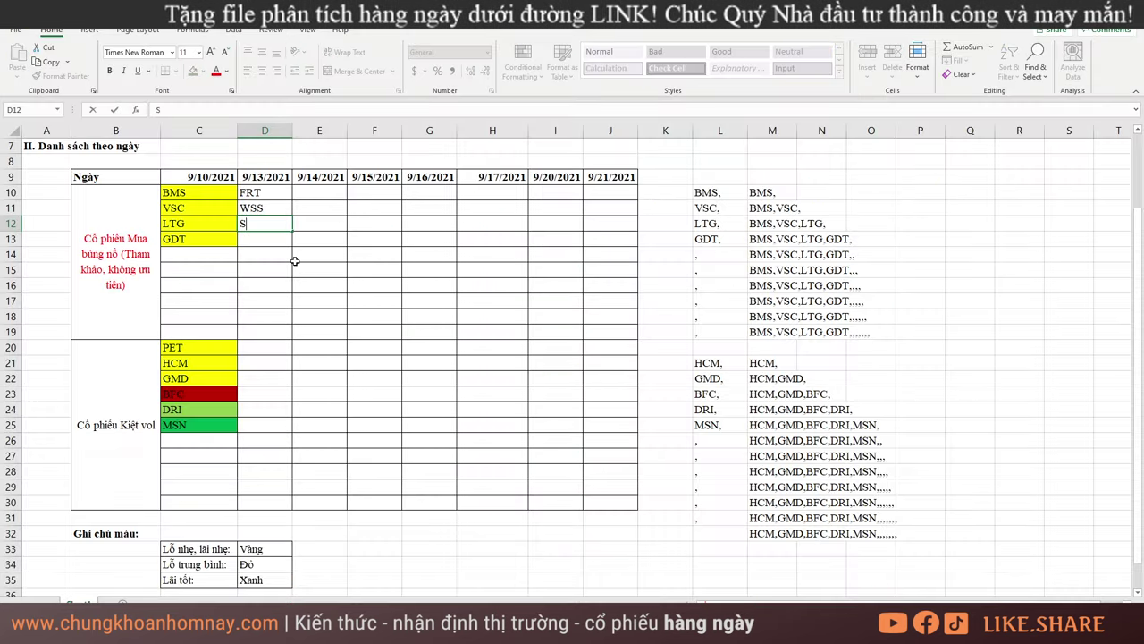
{"action": "type", "text": "BV"}
{"action": "left_click", "coordinate": [266, 242]}
{"action": "type", "text": "L"}
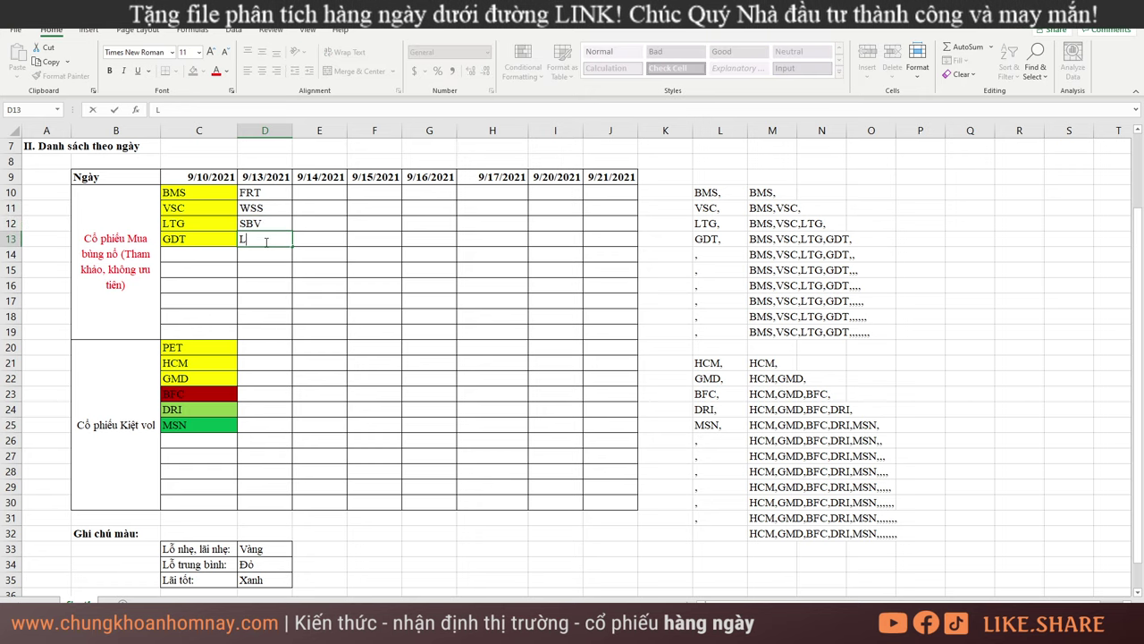
{"action": "type", "text": "IG"}
{"action": "key", "text": "Return"}
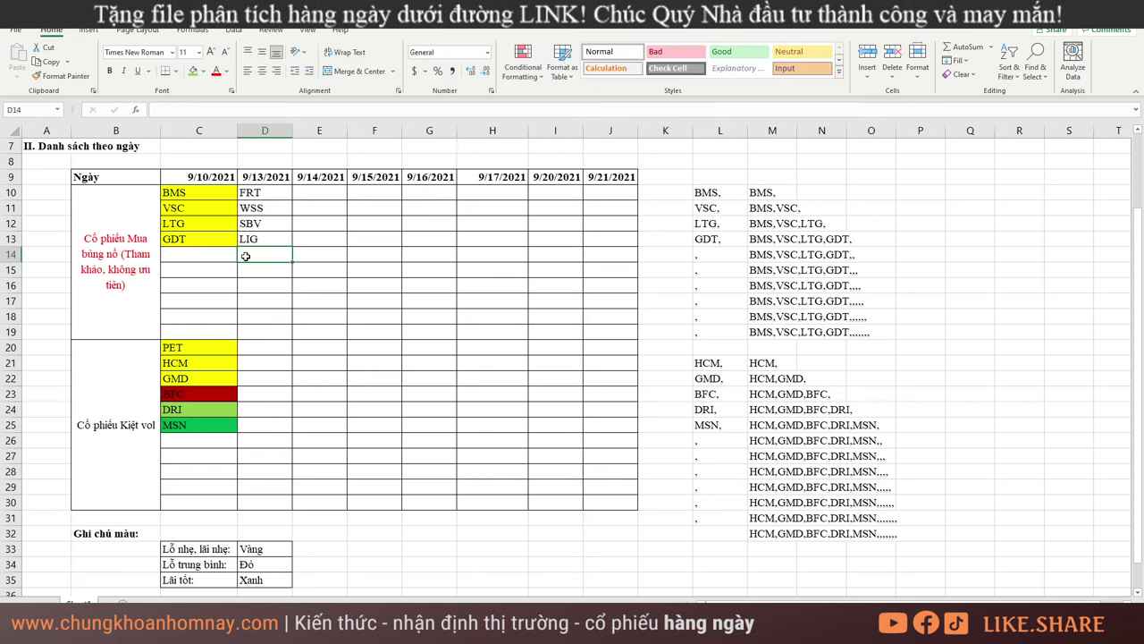
Find the report's next group of stock charts and enter BCC and VSH in the Kiệt vol cells D20 and D21 in Excel
{"action": "key", "text": "alt+Tab"}
{"action": "scroll", "coordinate": [634, 407], "scroll_direction": "down", "scroll_amount": 15}
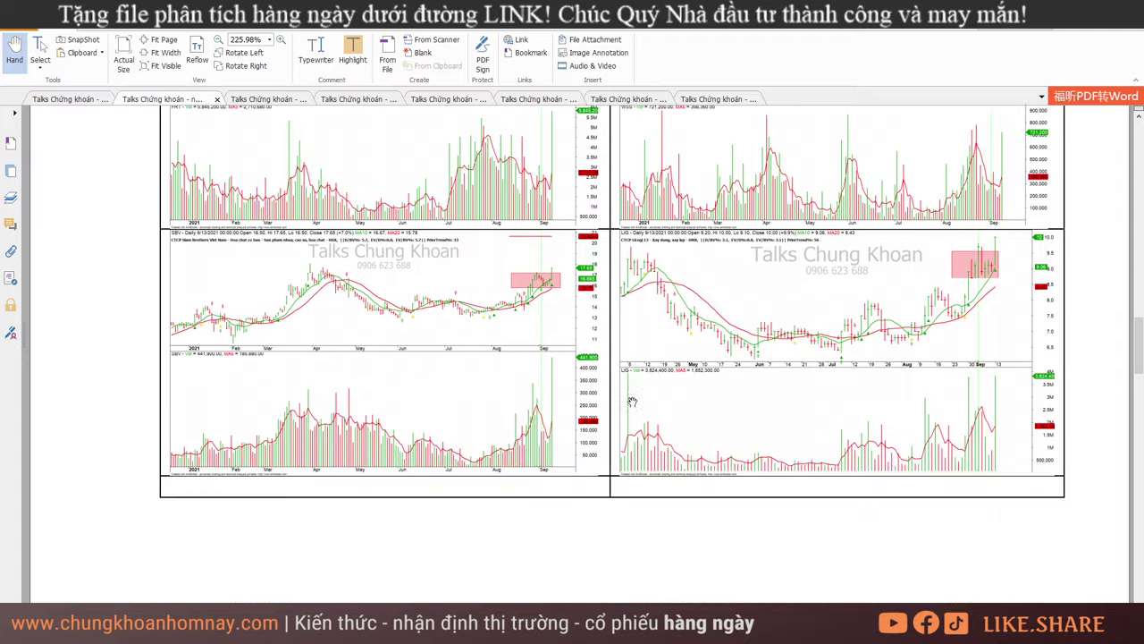
{"action": "scroll", "coordinate": [605, 383], "scroll_direction": "down", "scroll_amount": 4}
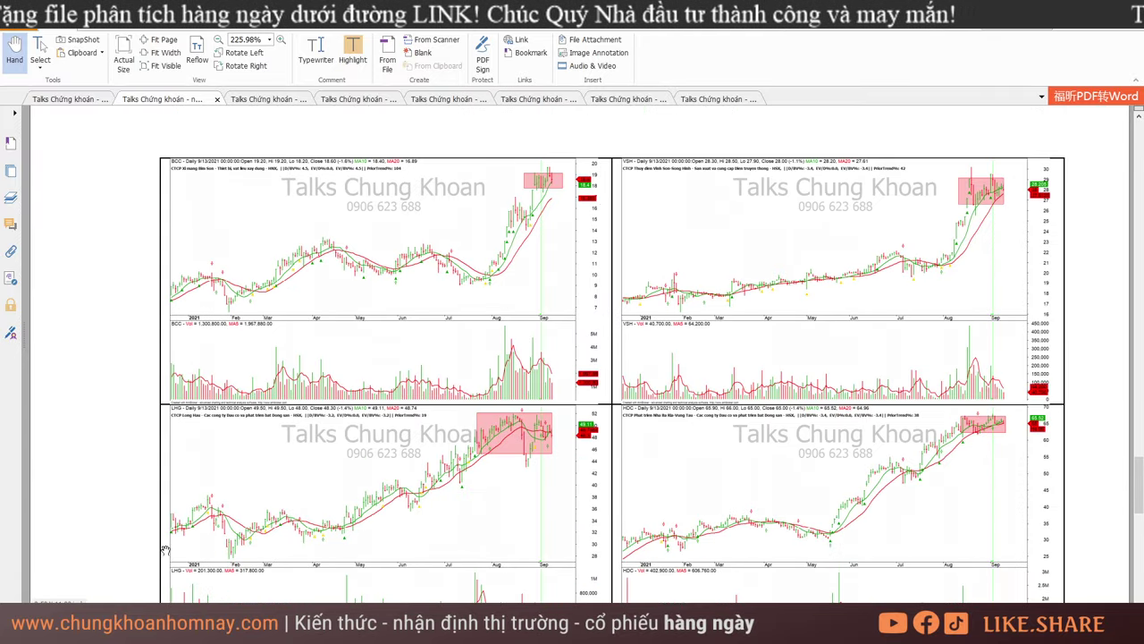
{"action": "key", "text": "alt+Tab"}
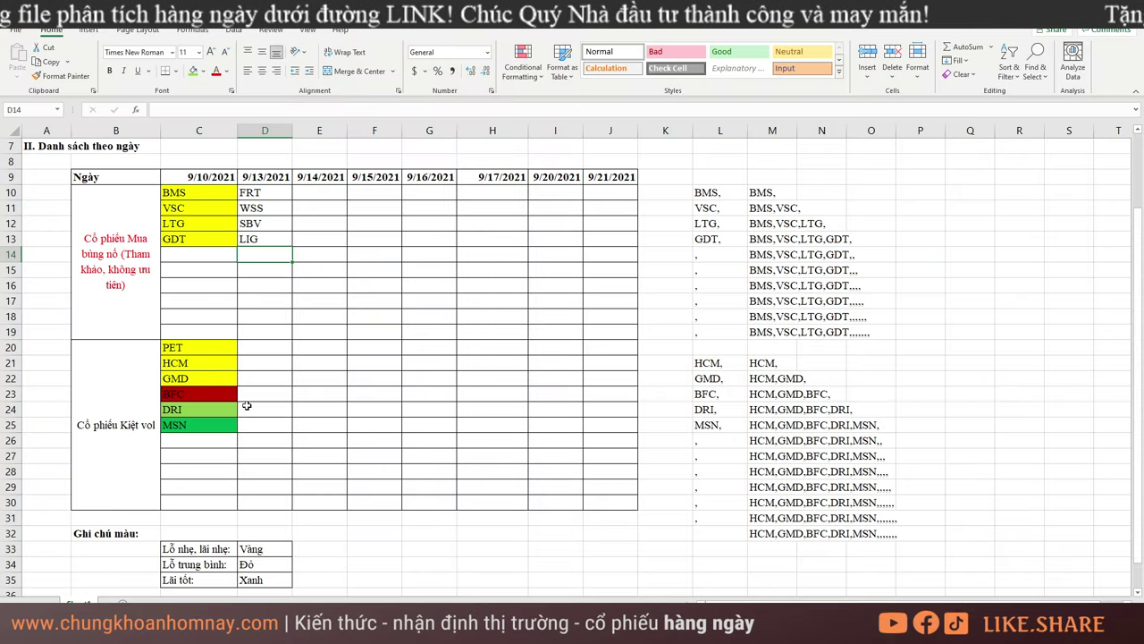
{"action": "left_click", "coordinate": [265, 346]}
{"action": "type", "text": "BCC"}
{"action": "key", "text": "Return"}
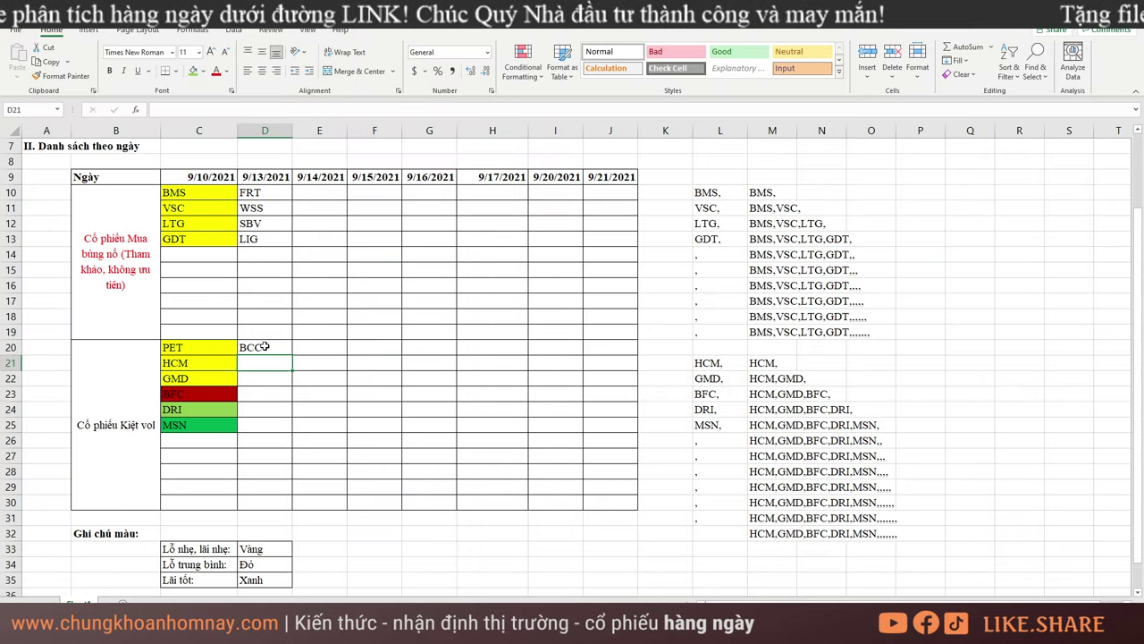
{"action": "type", "text": "VSH"}
{"action": "key", "text": "Return"}
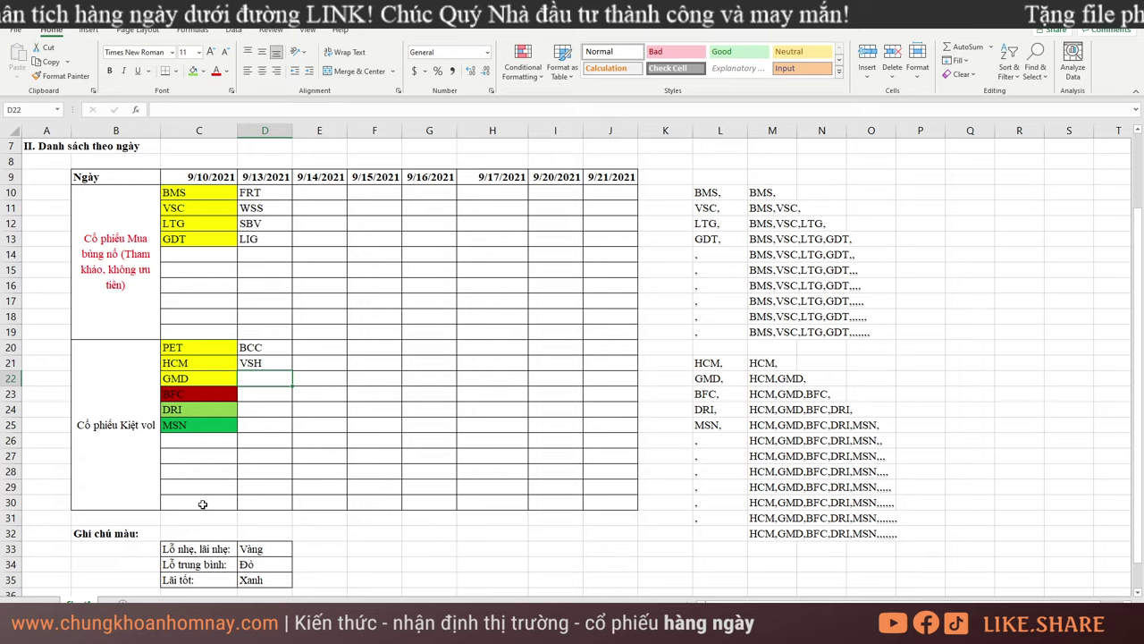
Check the lower pair of charts in the PDF report and enter LHG and HDC in D22 and D23 in Excel
{"action": "key", "text": "alt+Tab"}
{"action": "scroll", "coordinate": [411, 395], "scroll_direction": "down", "scroll_amount": 2}
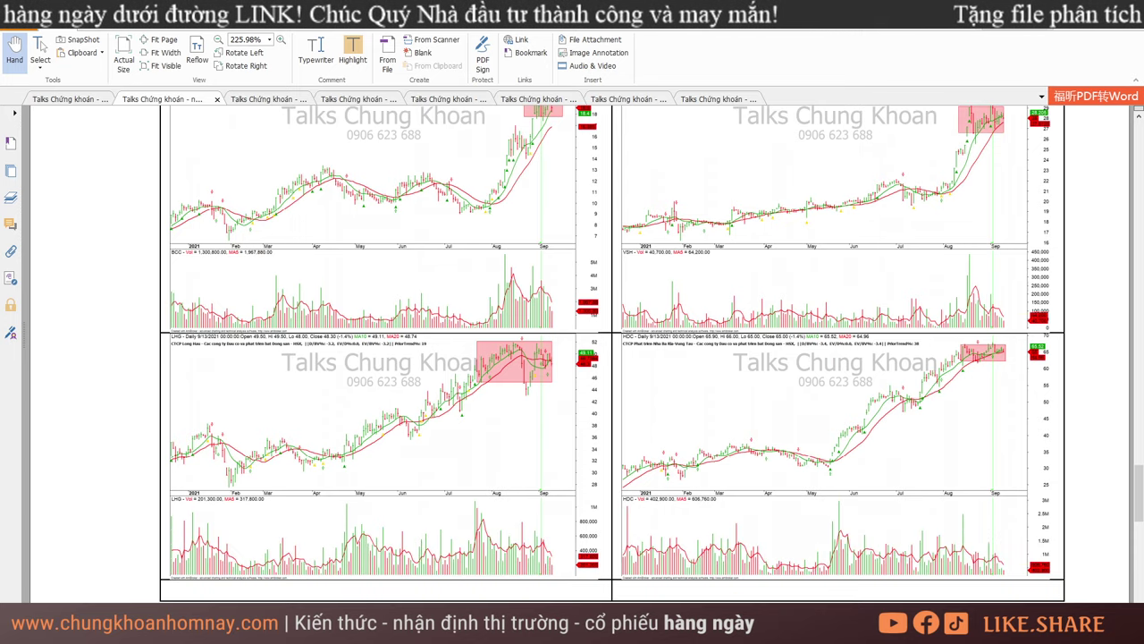
{"action": "key", "text": "alt+Tab"}
{"action": "type", "text": "LHG"}
{"action": "key", "text": "Return"}
{"action": "type", "text": "HDC"}
{"action": "key", "text": "Return"}
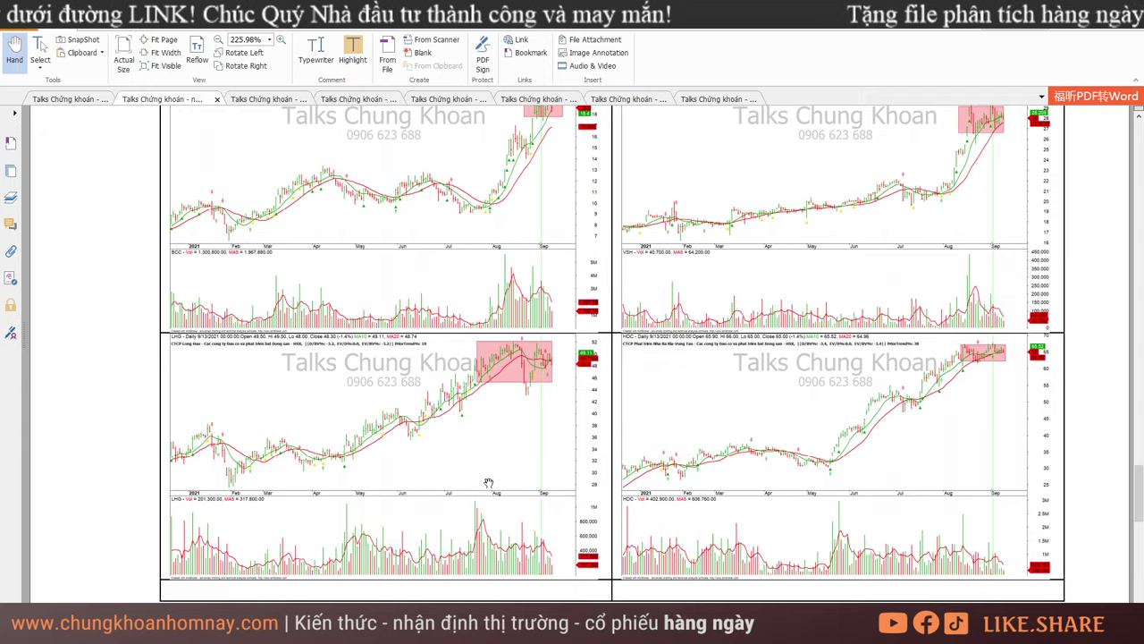
Look through the rest of the 13/09/2021 PDF report and inspect MSN's 9/21/2021 bar in AmiBroker
{"action": "scroll", "coordinate": [280, 554], "scroll_direction": "down", "scroll_amount": 5}
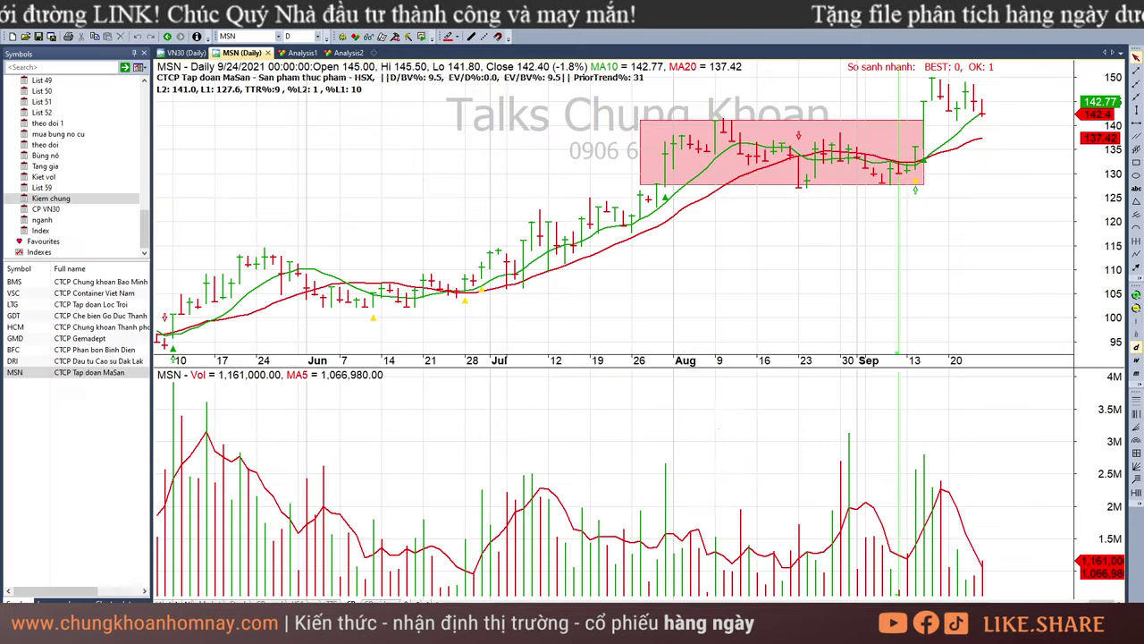
{"action": "left_click", "coordinate": [898, 180]}
{"action": "left_click", "coordinate": [957, 215]}
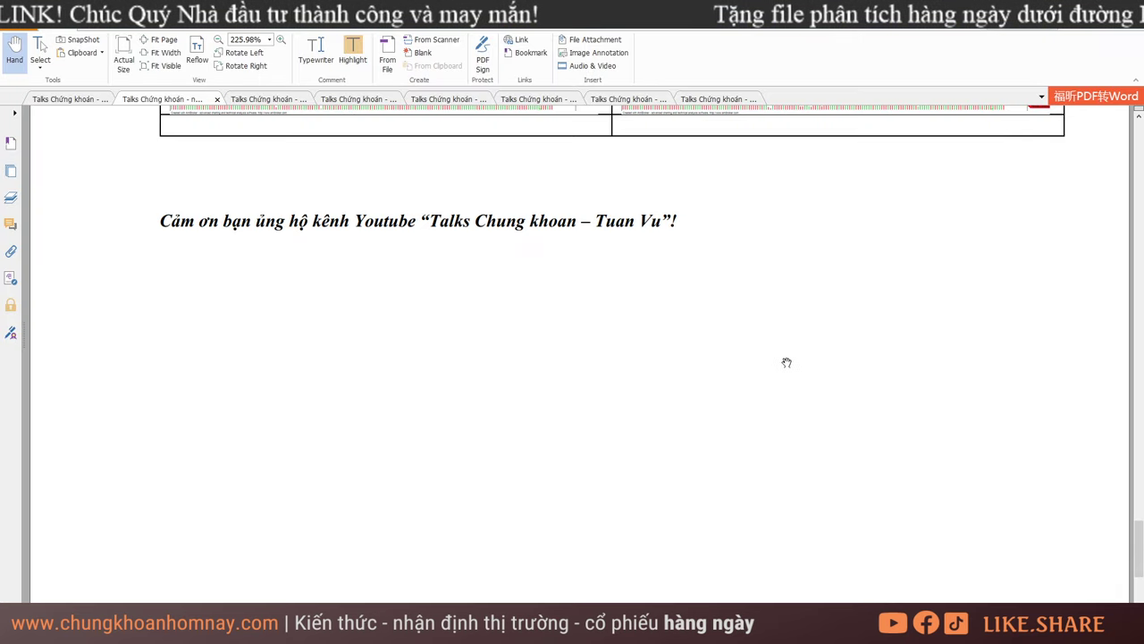
{"action": "left_click_drag", "start_coordinate": [1137, 581], "coordinate": [1116, 164]}
{"action": "scroll", "coordinate": [1116, 164], "scroll_direction": "up", "scroll_amount": 5}
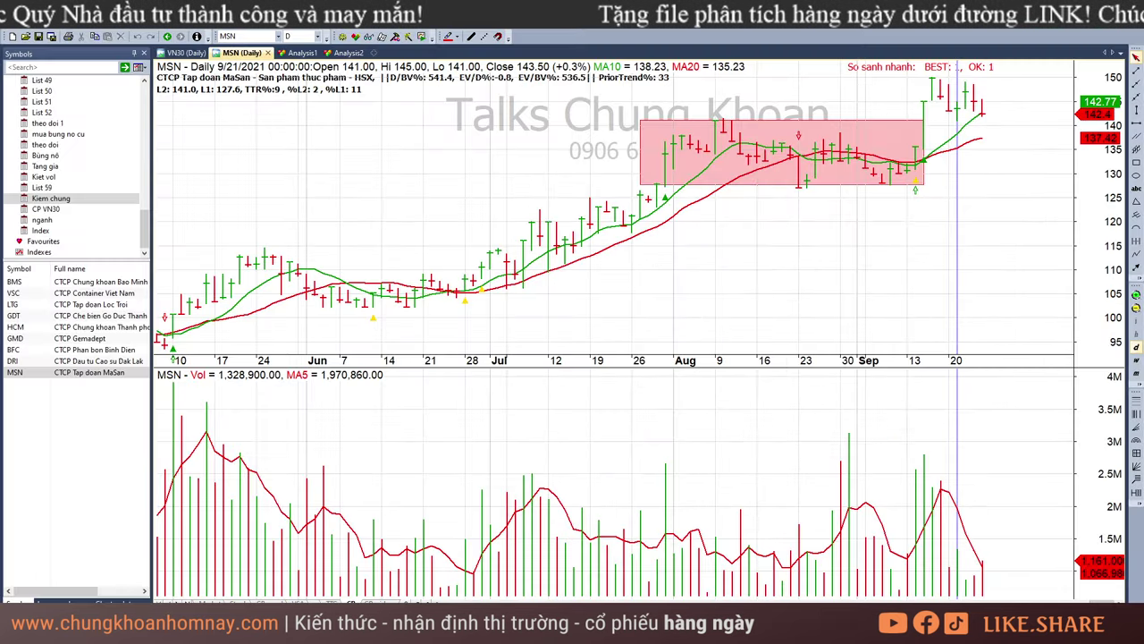
Go back along MSN's bars in AmiBroker from 9/15/2021 to 9/13/2021
{"action": "left_click", "coordinate": [925, 121]}
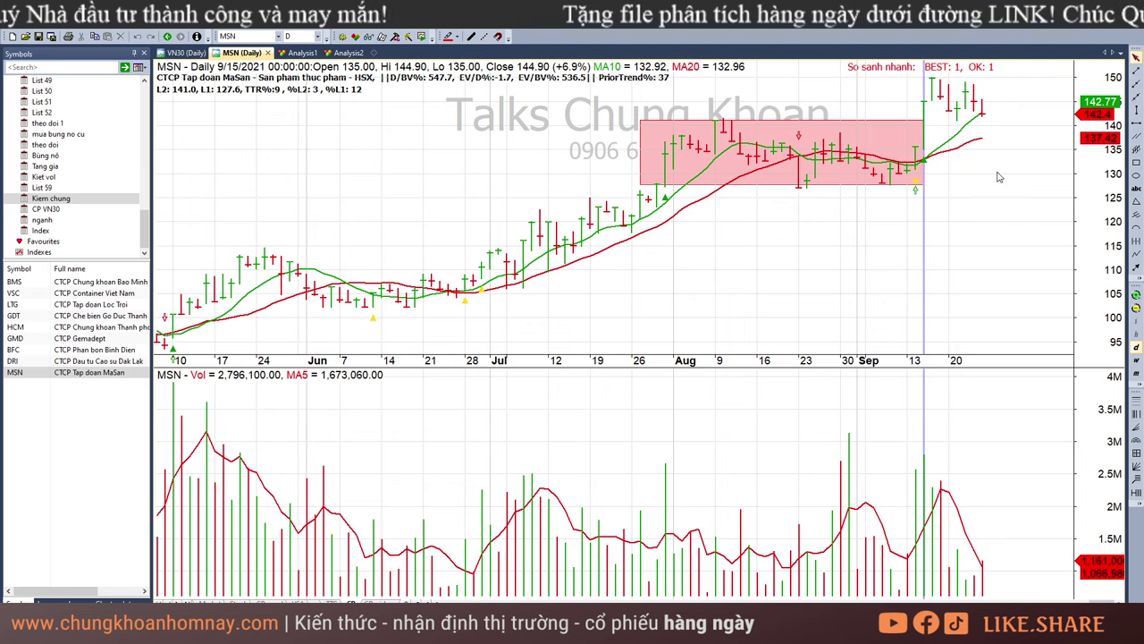
{"action": "key", "text": "Left"}
{"action": "key", "text": "Left"}
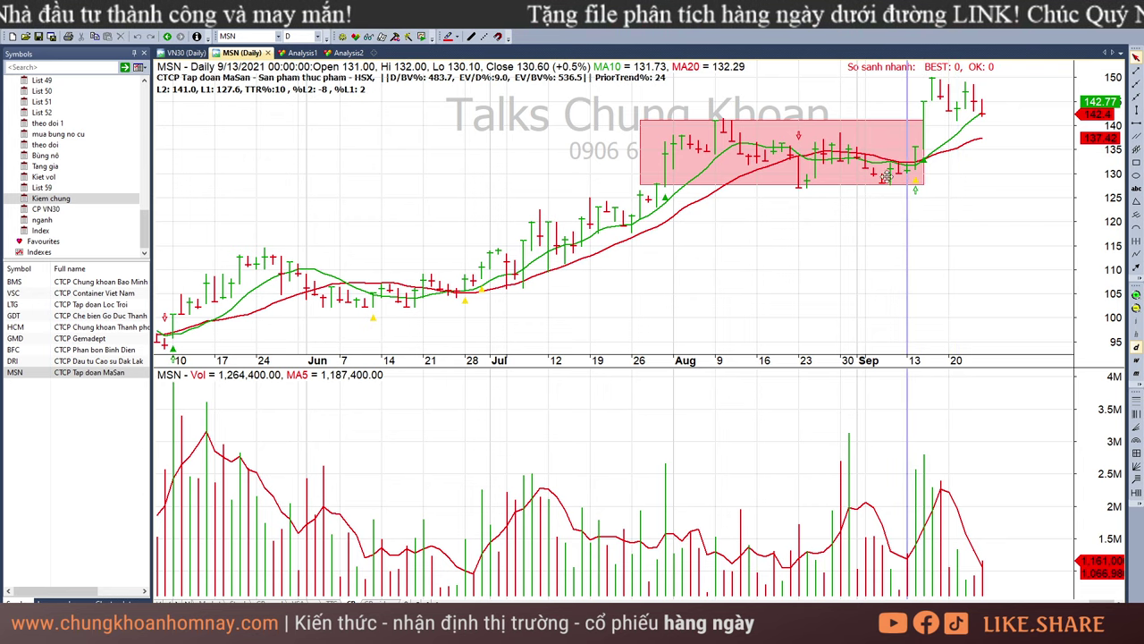
Set the chart's range-start marker on MSN's 9/13/2021 bar
{"action": "key", "text": "Right"}
{"action": "key", "text": "Right"}
{"action": "key", "text": "Right"}
{"action": "left_click", "coordinate": [918, 210]}
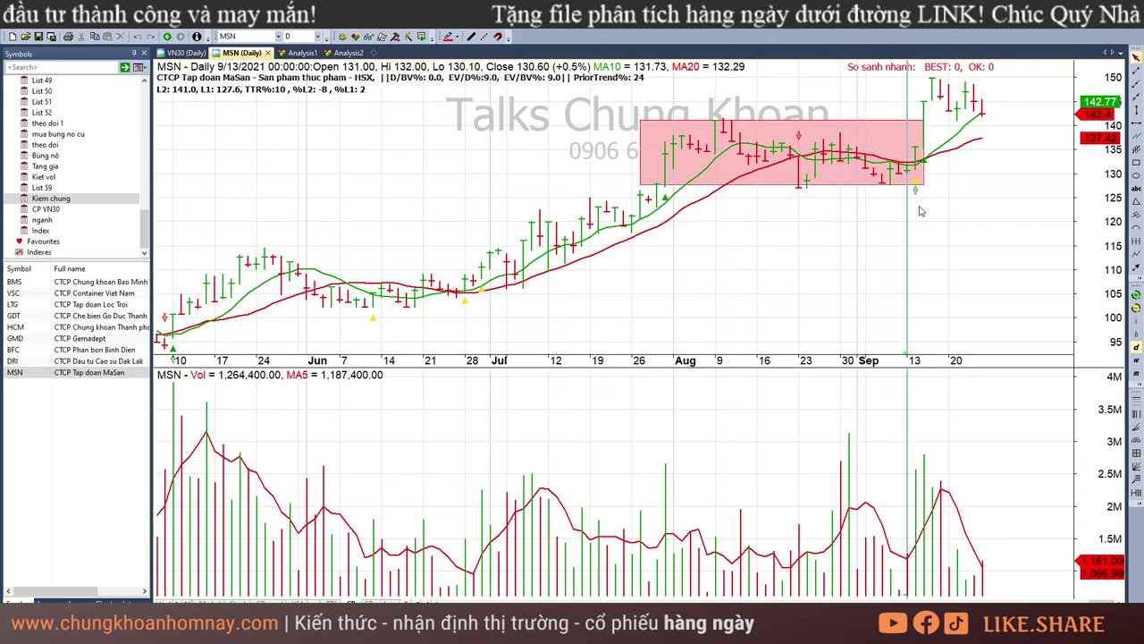
Remove all the selected symbols, BMS through MSN, from the Kiem chung watchlist
{"action": "left_click", "coordinate": [82, 283]}
{"action": "key", "text": "ctrl+a"}
{"action": "right_click", "coordinate": [79, 306]}
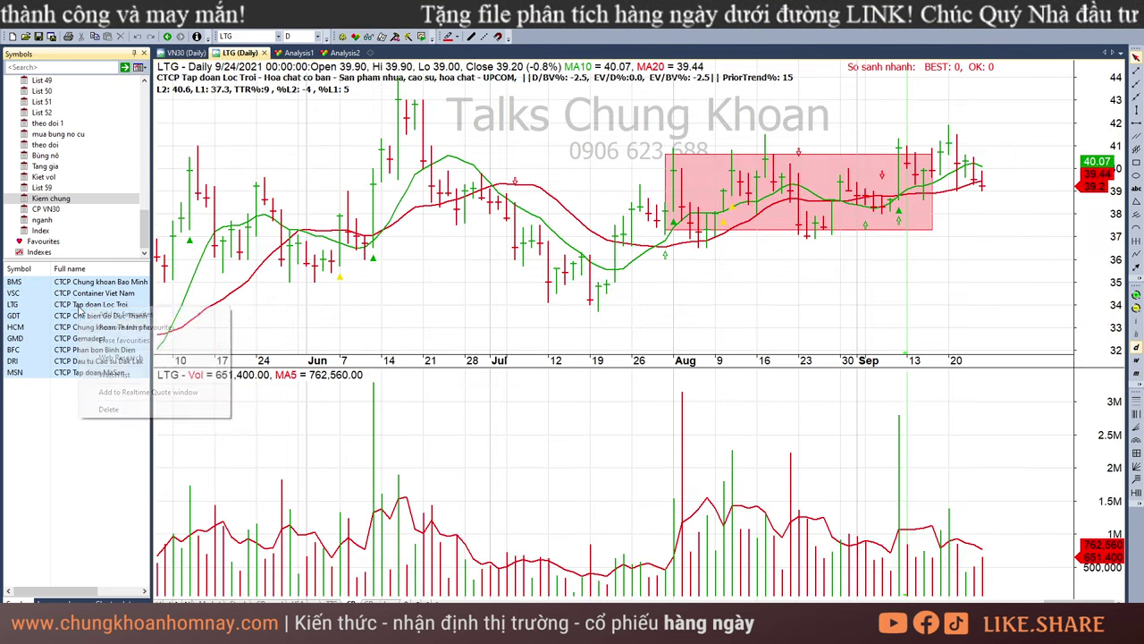
{"action": "mouse_move", "coordinate": [141, 374]}
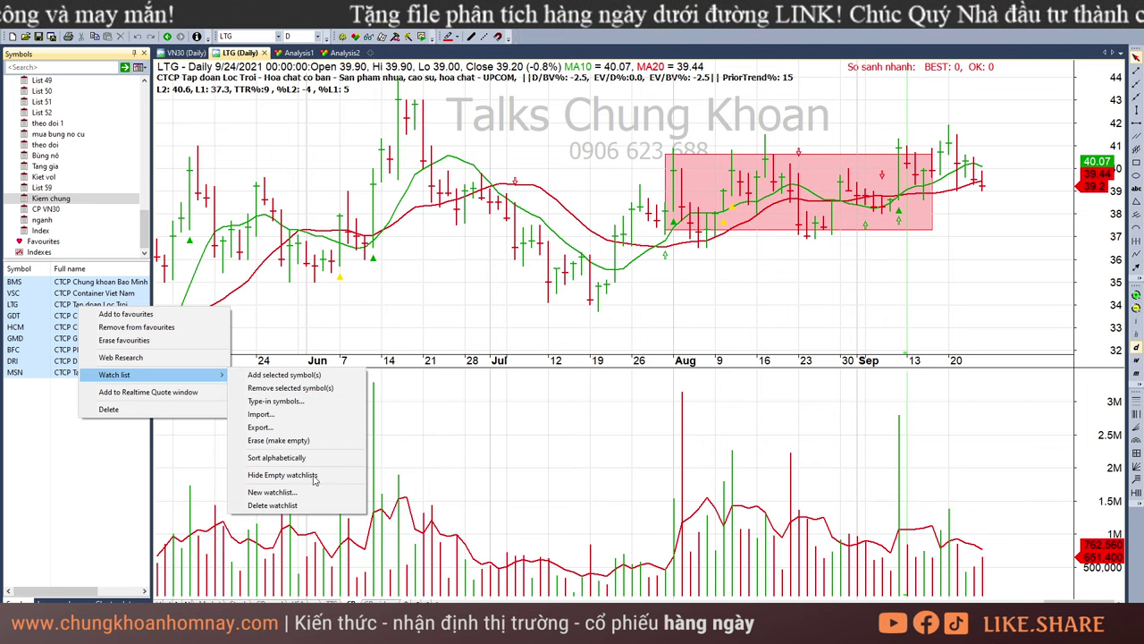
{"action": "left_click", "coordinate": [340, 391]}
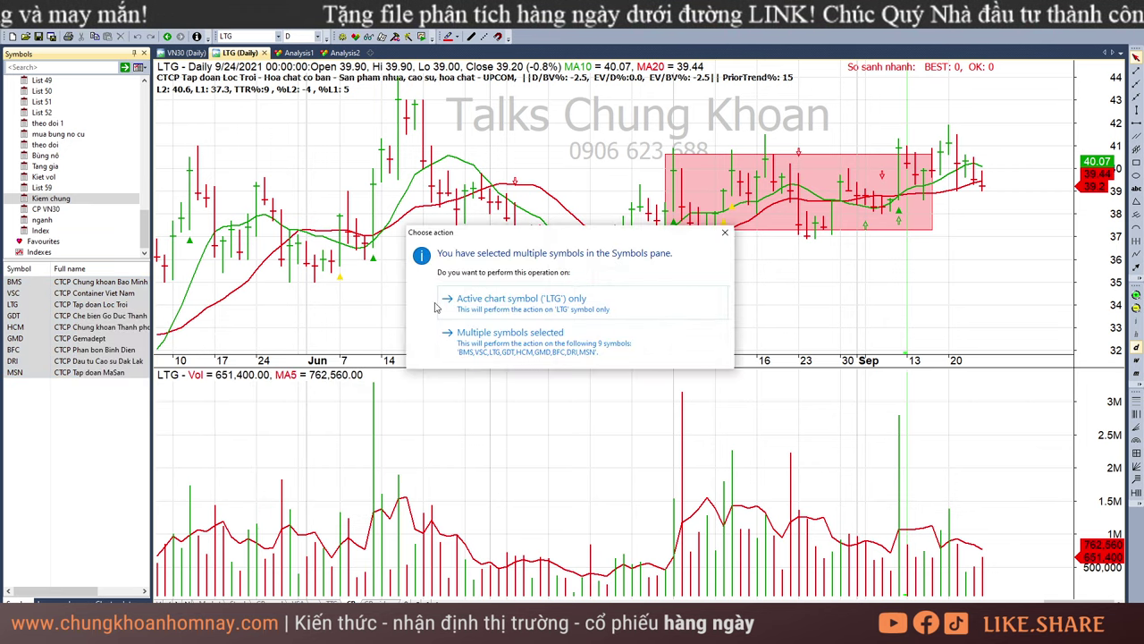
{"action": "left_click", "coordinate": [490, 331]}
Switch to Excel, change the formula in L10 to =D10&"," and fill it down to L33
{"action": "key", "text": "alt+Tab"}
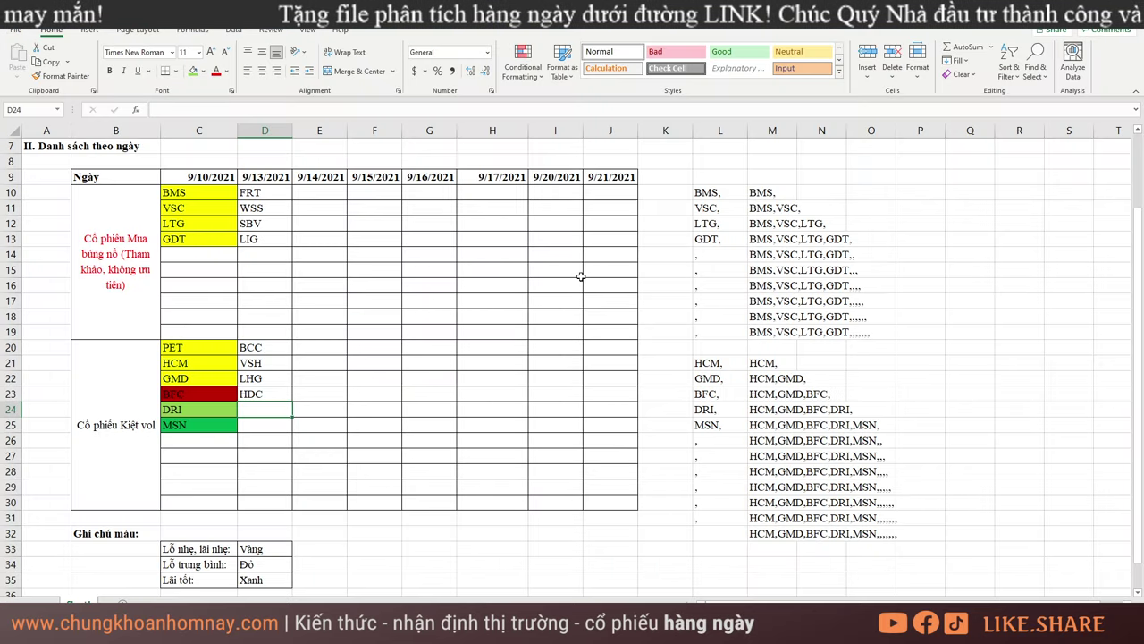
{"action": "left_click", "coordinate": [708, 196]}
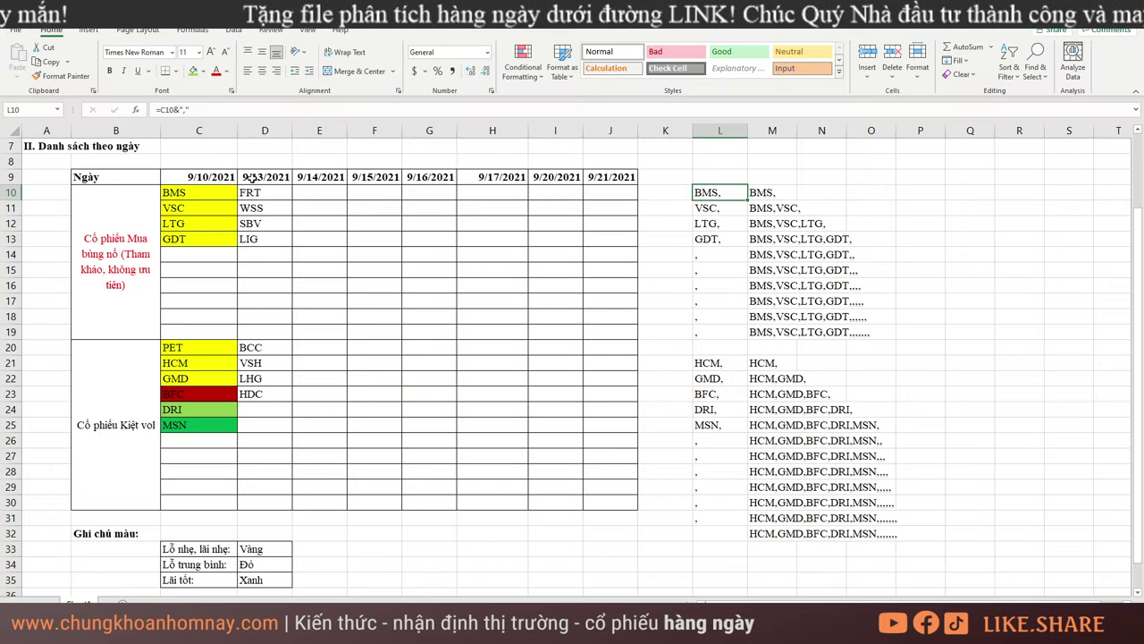
{"action": "left_click", "coordinate": [162, 110]}
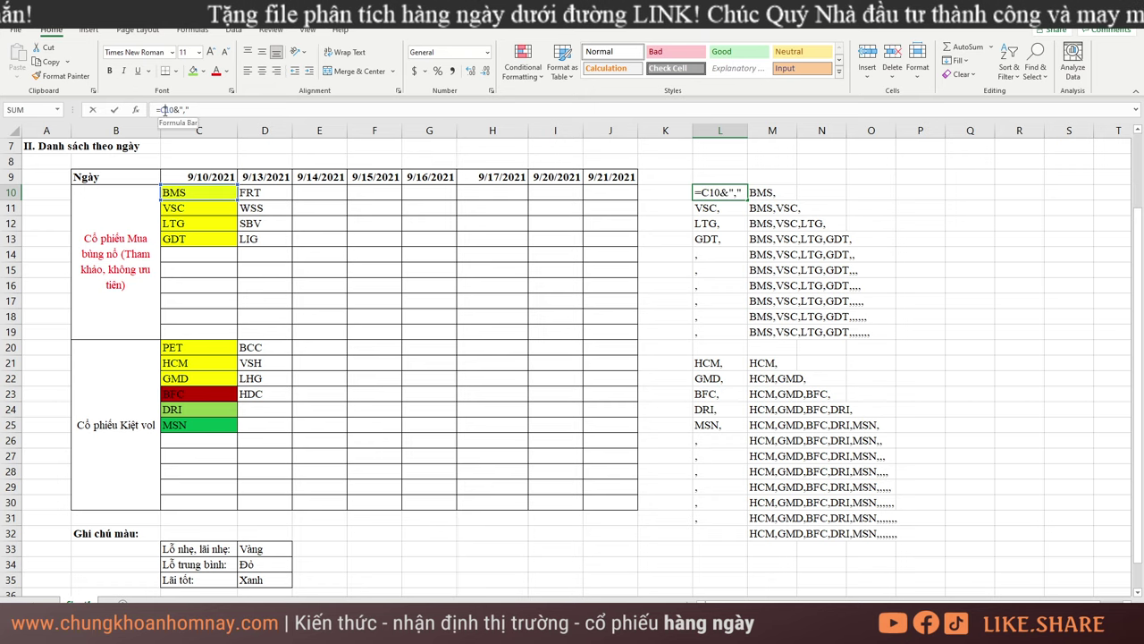
{"action": "key", "text": "BackSpace"}
{"action": "type", "text": "D"}
{"action": "key", "text": "Return"}
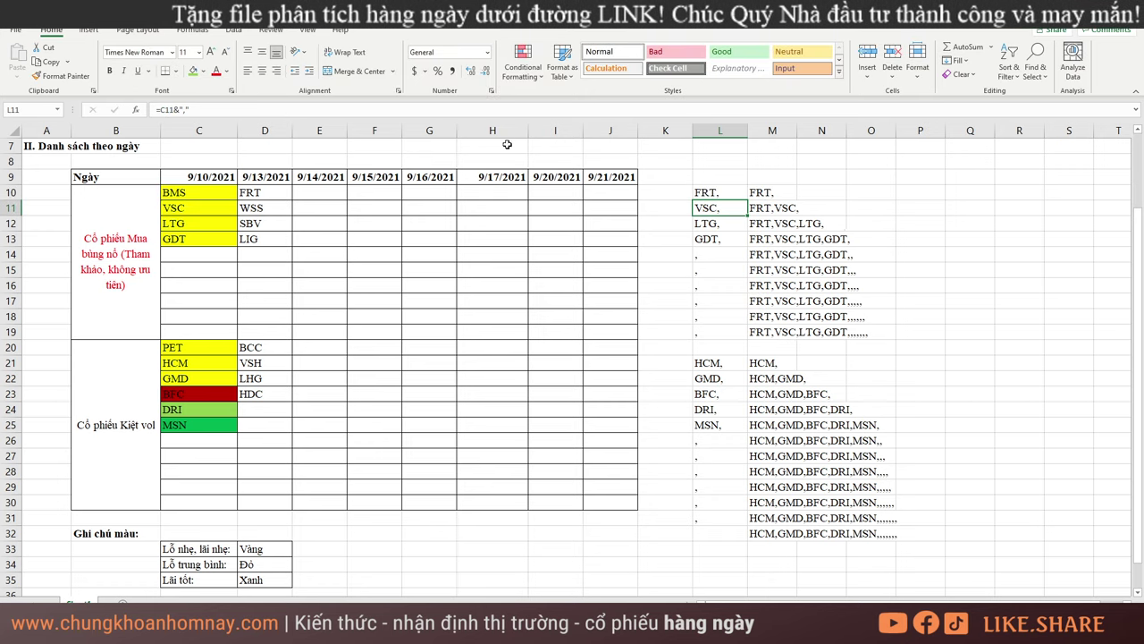
{"action": "left_click", "coordinate": [706, 193]}
{"action": "left_click_drag", "start_coordinate": [747, 201], "coordinate": [718, 548]}
Fill the M19 concatenation formula down to M32 and copy the combined ticker string in M32
{"action": "left_click", "coordinate": [772, 332]}
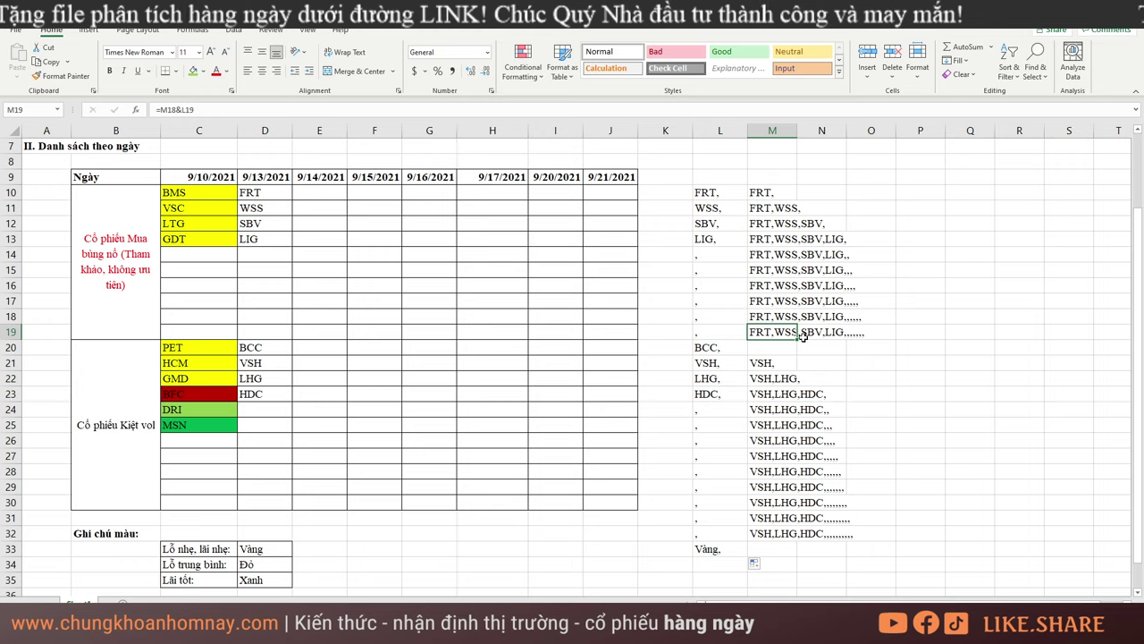
{"action": "left_click_drag", "start_coordinate": [796, 340], "coordinate": [799, 541]}
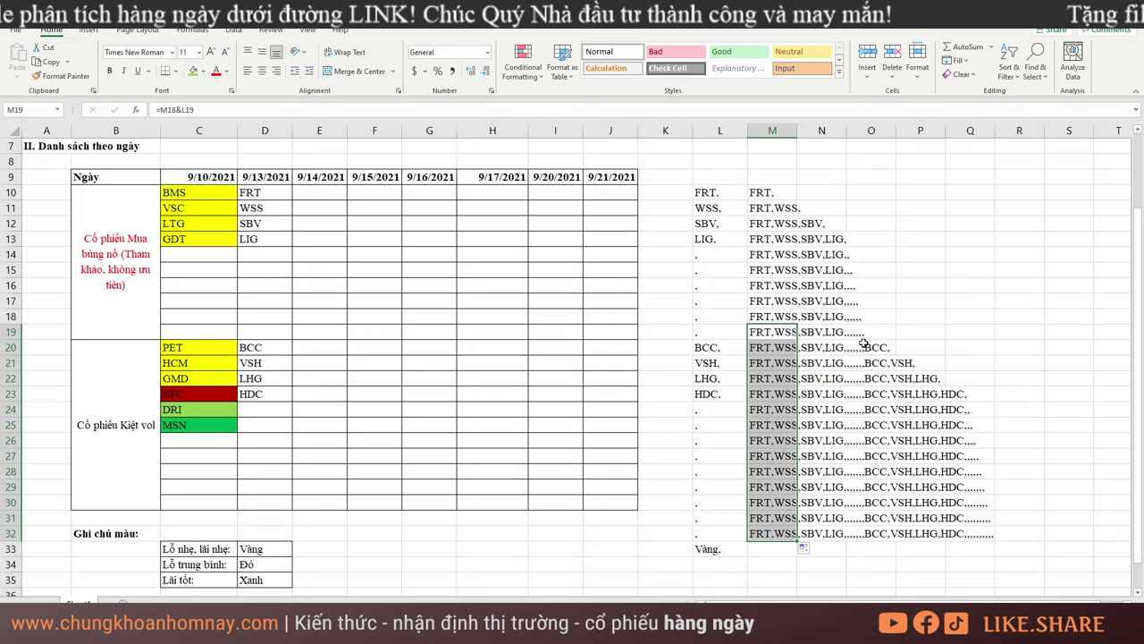
{"action": "left_click", "coordinate": [783, 533]}
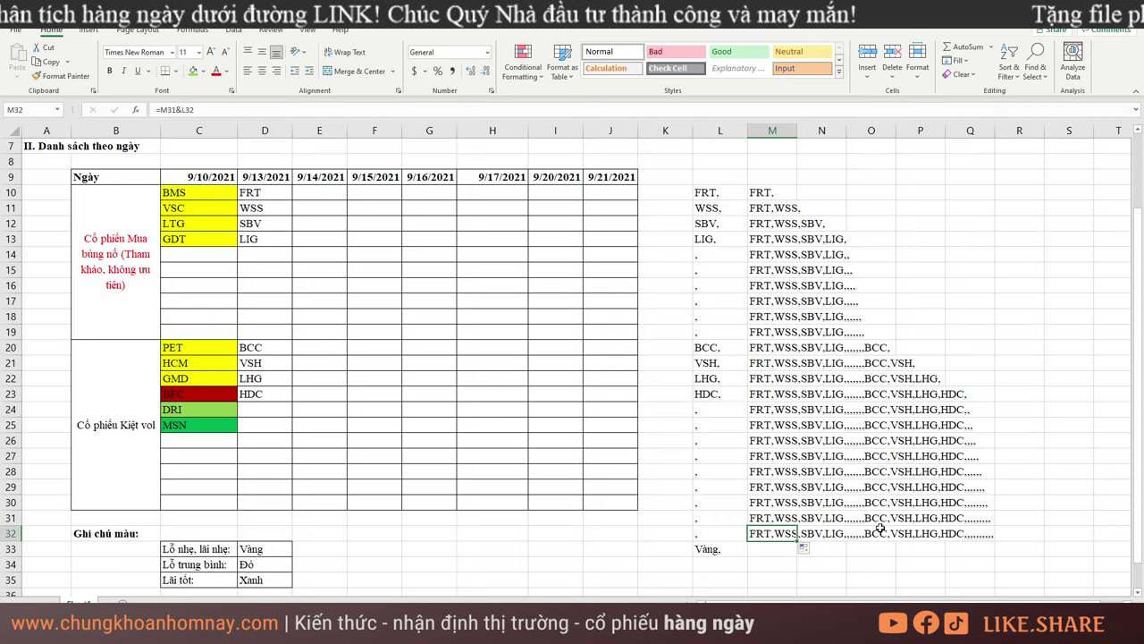
{"action": "key", "text": "ctrl+c"}
Switch to AmiBroker and add the copied ticker string to the Kiem chung watchlist as typed-in symbols
{"action": "key", "text": "alt+Tab"}
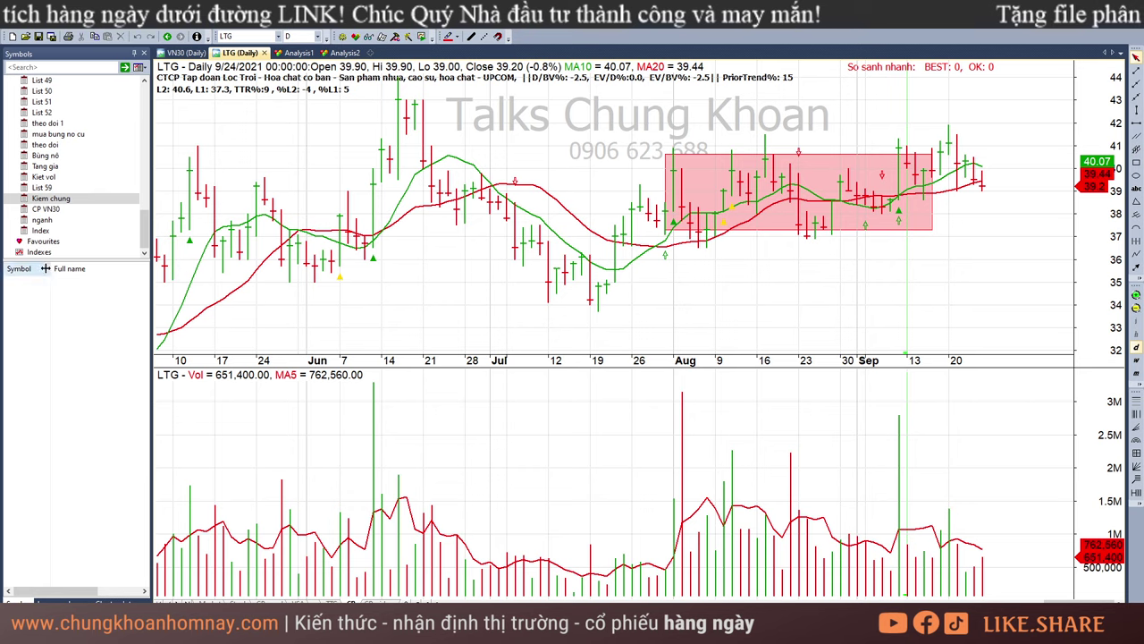
{"action": "left_click", "coordinate": [51, 199]}
{"action": "right_click", "coordinate": [51, 198]}
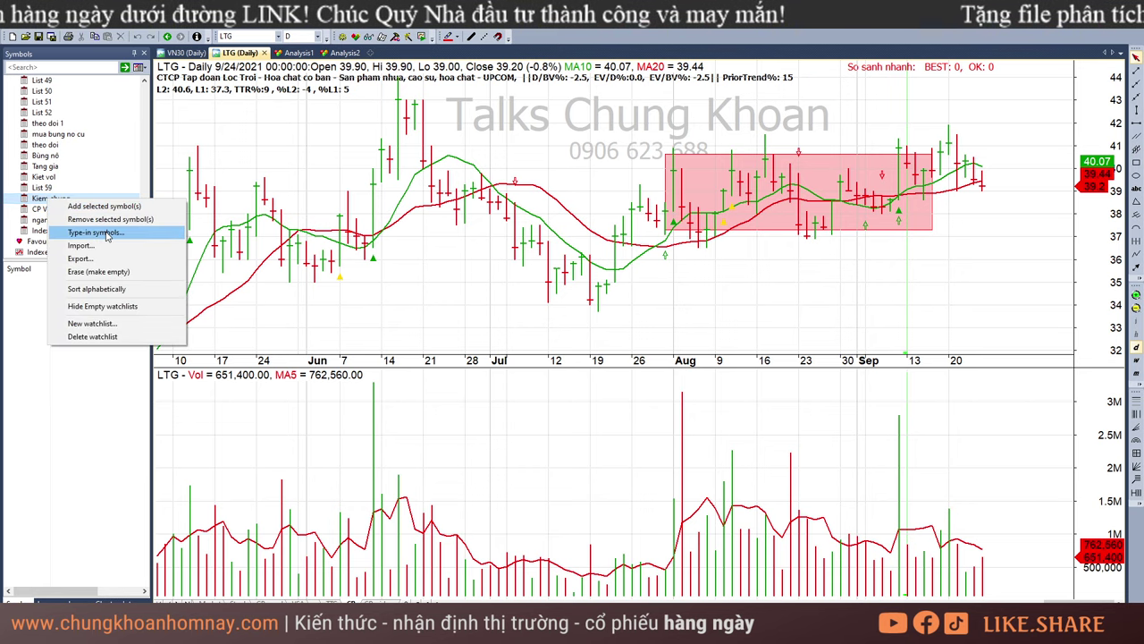
{"action": "left_click", "coordinate": [95, 232]}
{"action": "key", "text": "ctrl+v"}
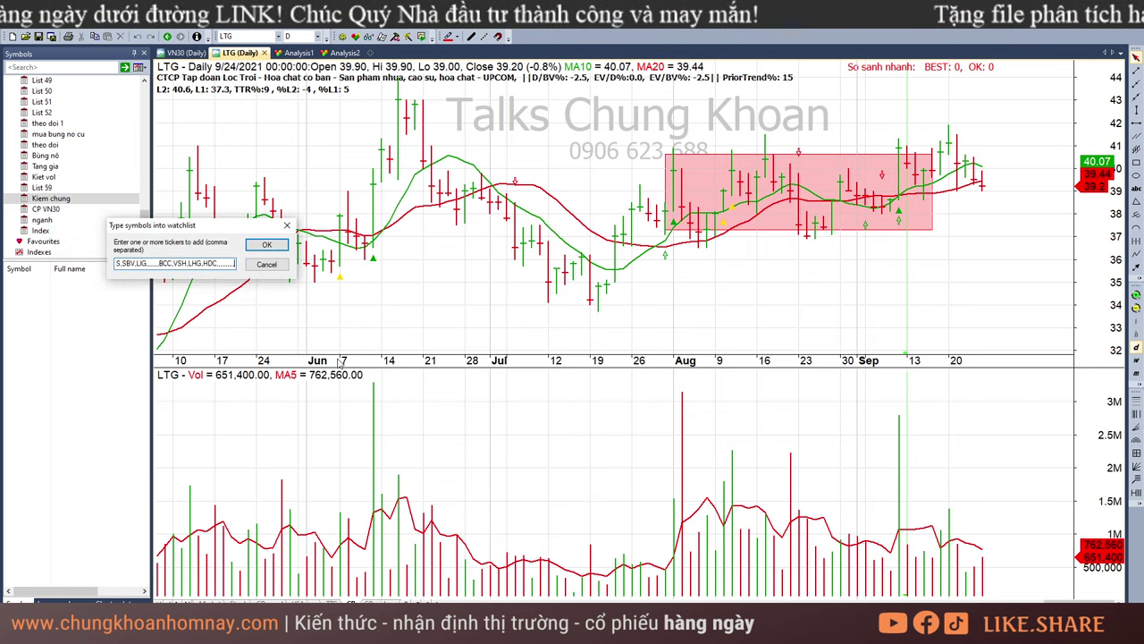
{"action": "left_click", "coordinate": [267, 245]}
Open the FRT chart and inspect its bars from 9/13/2021 through 9/17, 9/21 and 9/24/2021
{"action": "left_click", "coordinate": [32, 282]}
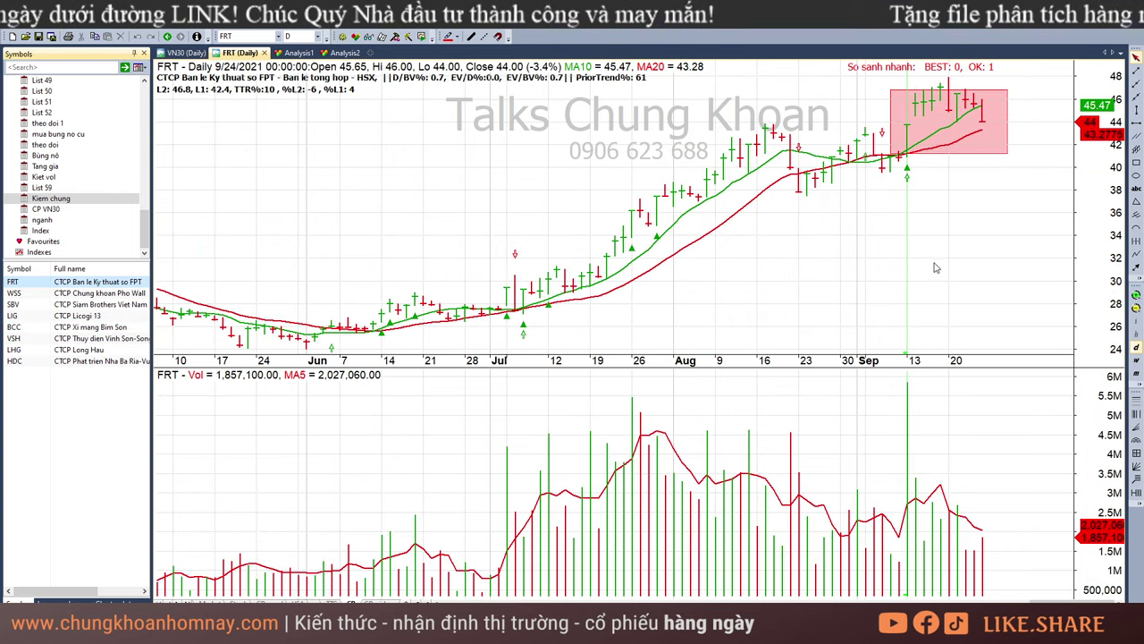
{"action": "left_click", "coordinate": [908, 198]}
{"action": "left_click", "coordinate": [799, 240]}
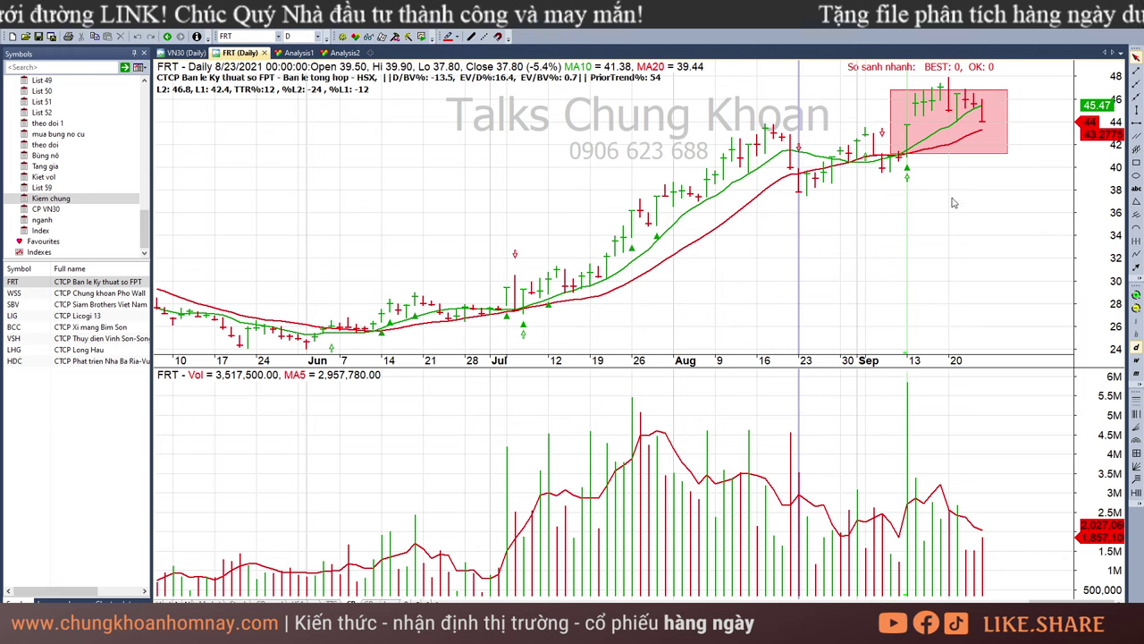
{"action": "left_click", "coordinate": [906, 189]}
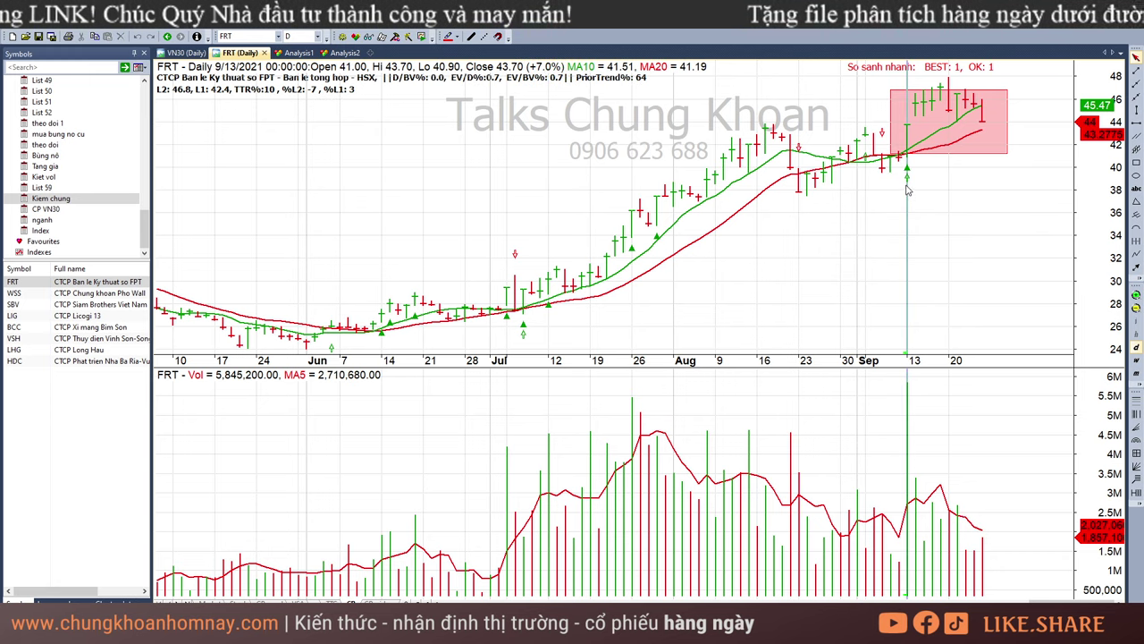
{"action": "left_click", "coordinate": [926, 109]}
{"action": "left_click", "coordinate": [941, 107]}
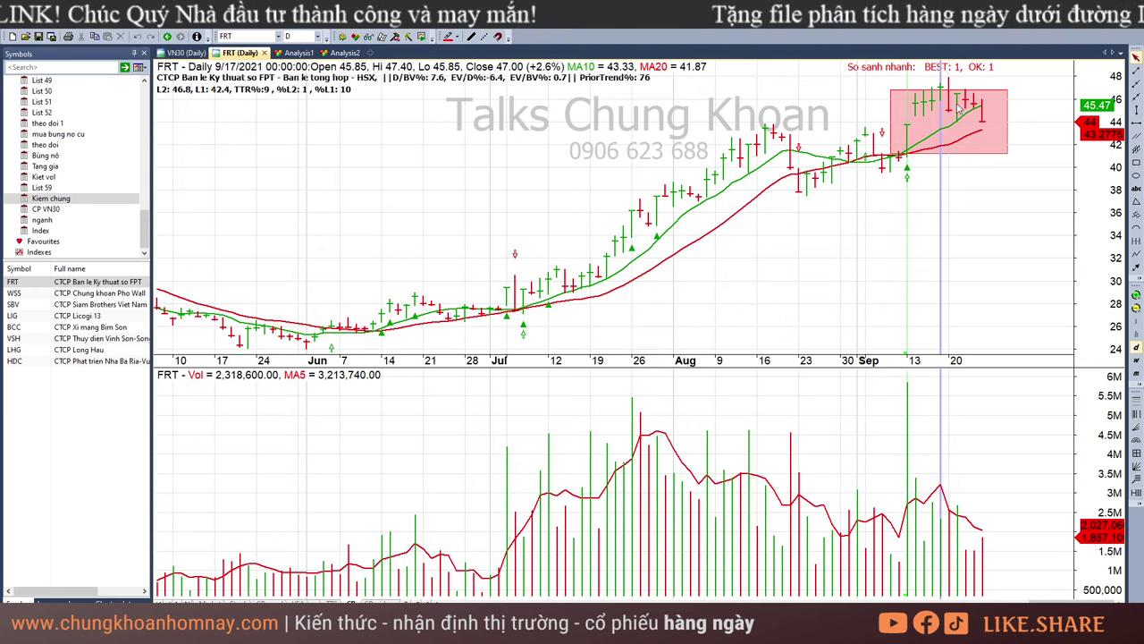
{"action": "left_click", "coordinate": [960, 108]}
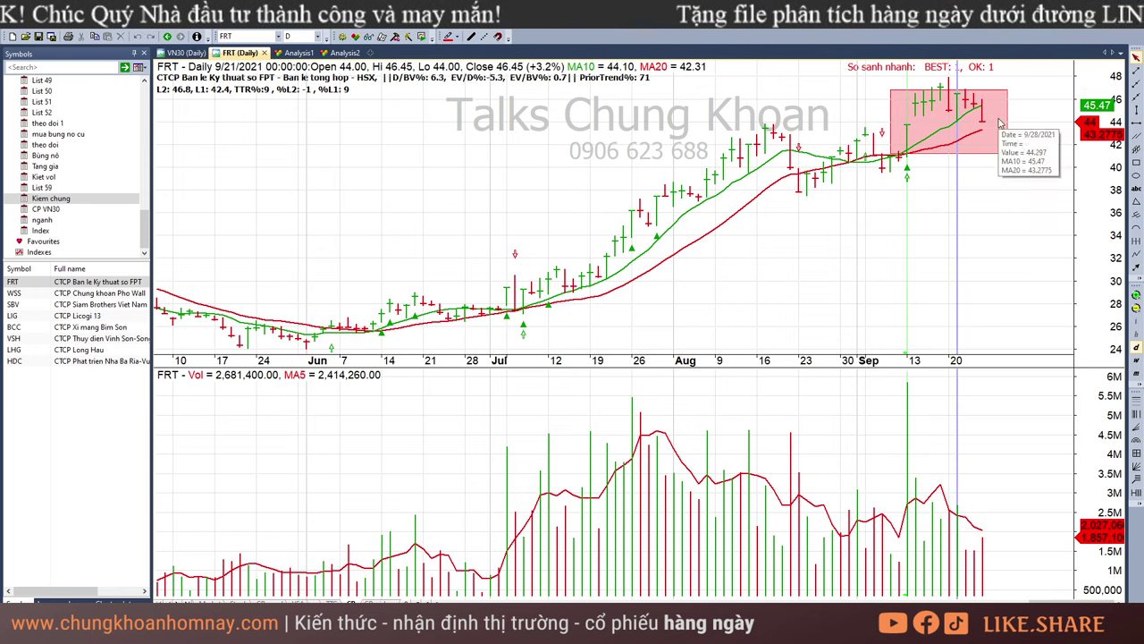
{"action": "left_click", "coordinate": [983, 115]}
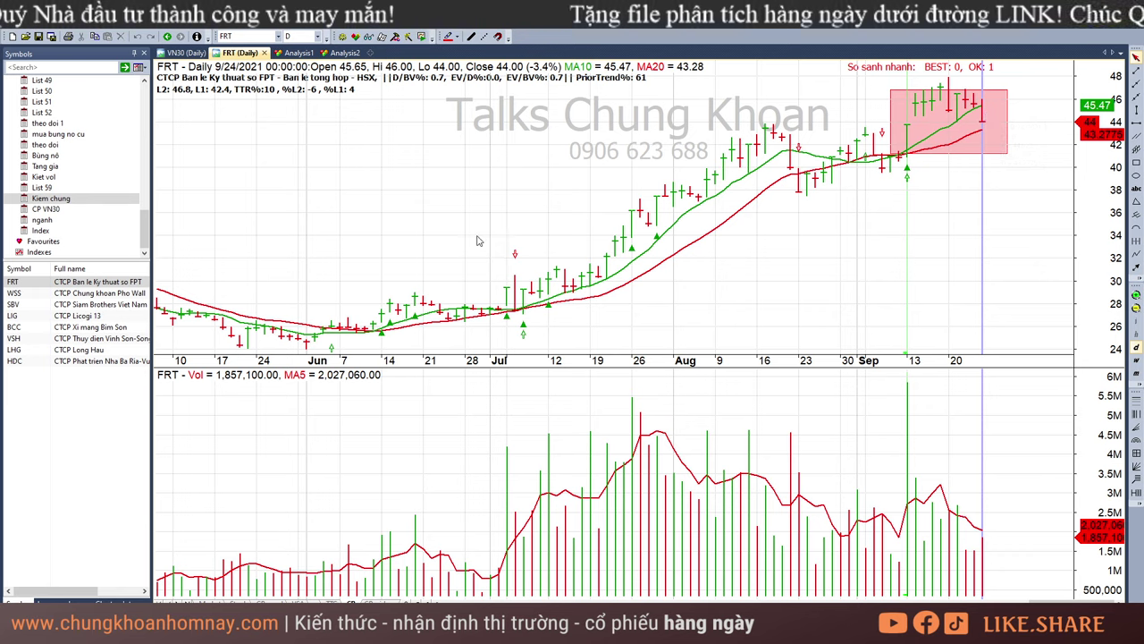
Switch to Excel and fill the FRT cell D10 with light green
{"action": "key", "text": "alt+Tab"}
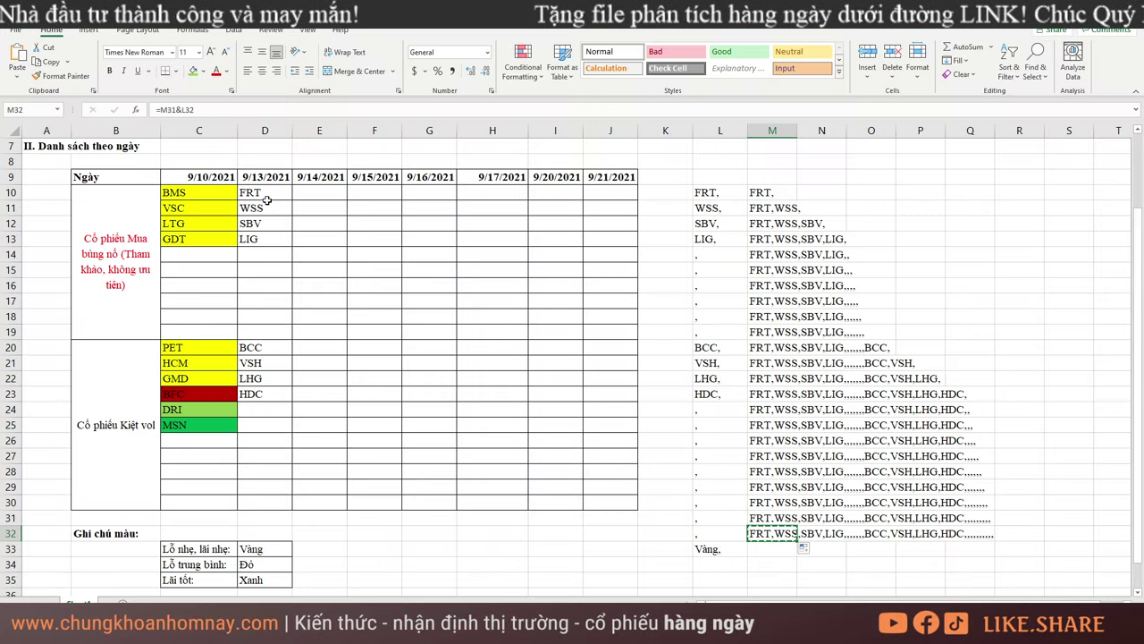
{"action": "left_click", "coordinate": [264, 193]}
{"action": "left_click", "coordinate": [193, 71]}
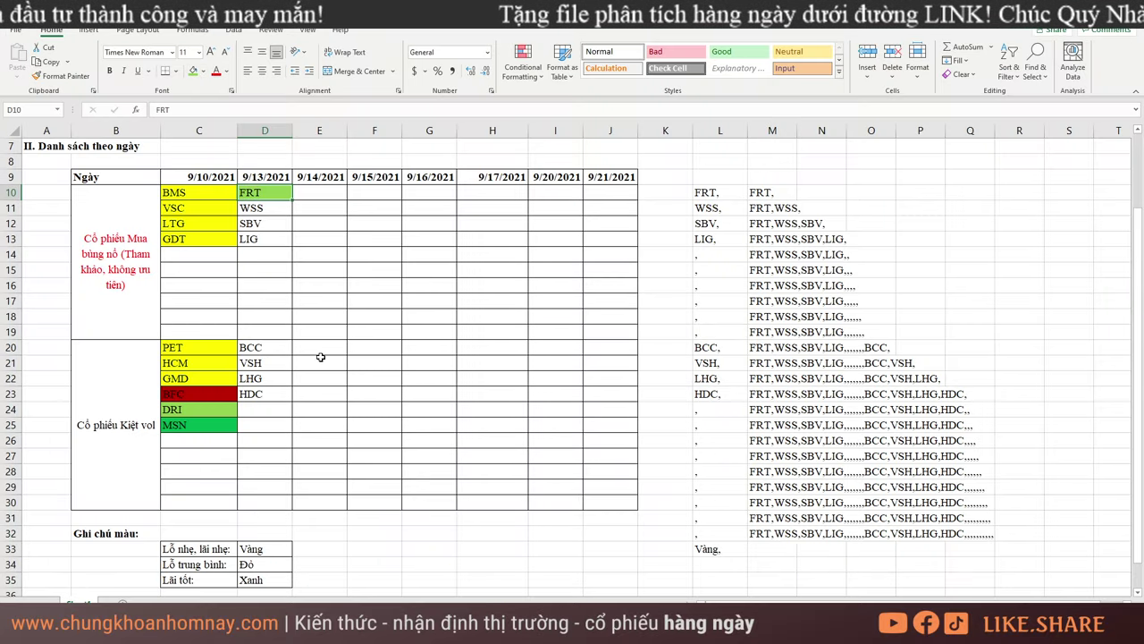
Check WSS's bars from 9/13 to 9/24/2021 in AmiBroker and fill its cell D11 light green in Excel
{"action": "left_click", "coordinate": [266, 209]}
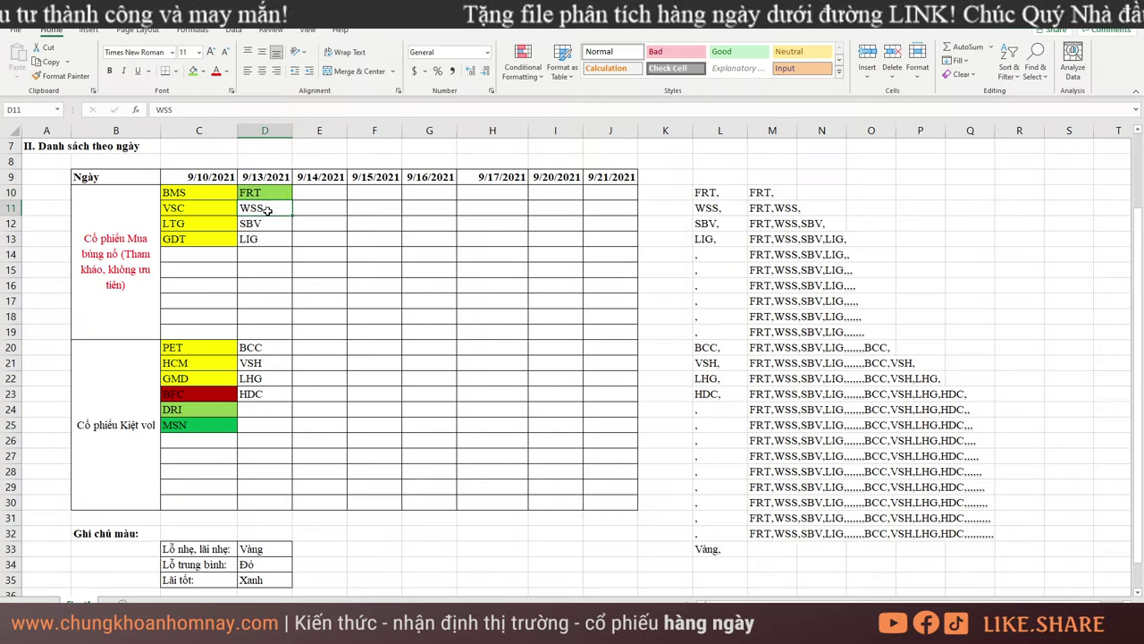
{"action": "key", "text": "alt+Tab"}
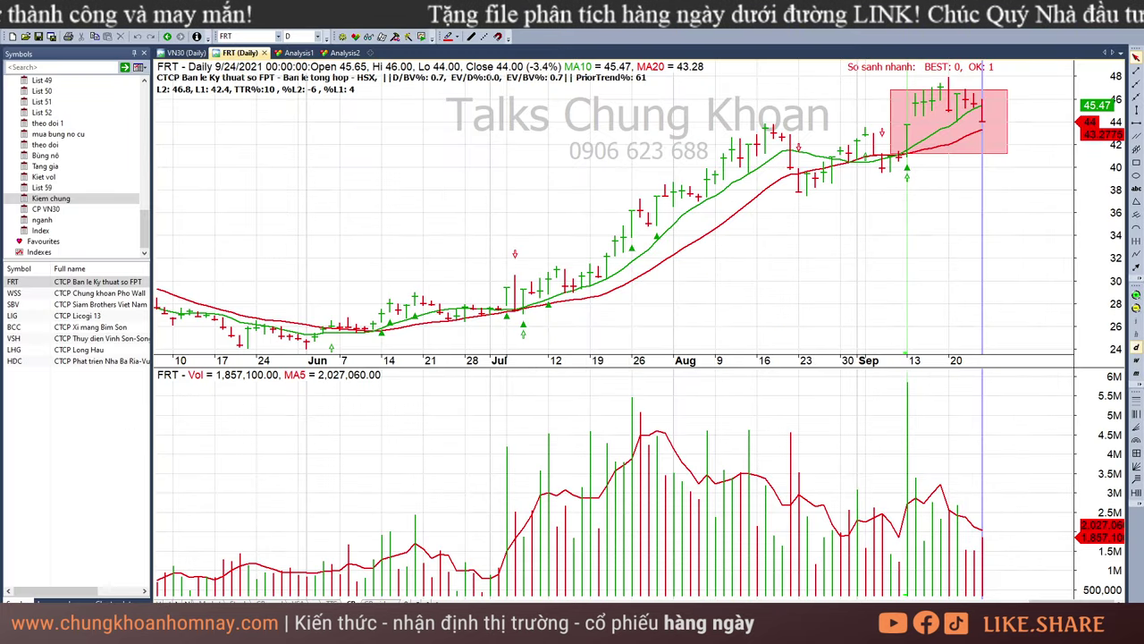
{"action": "left_click", "coordinate": [118, 295]}
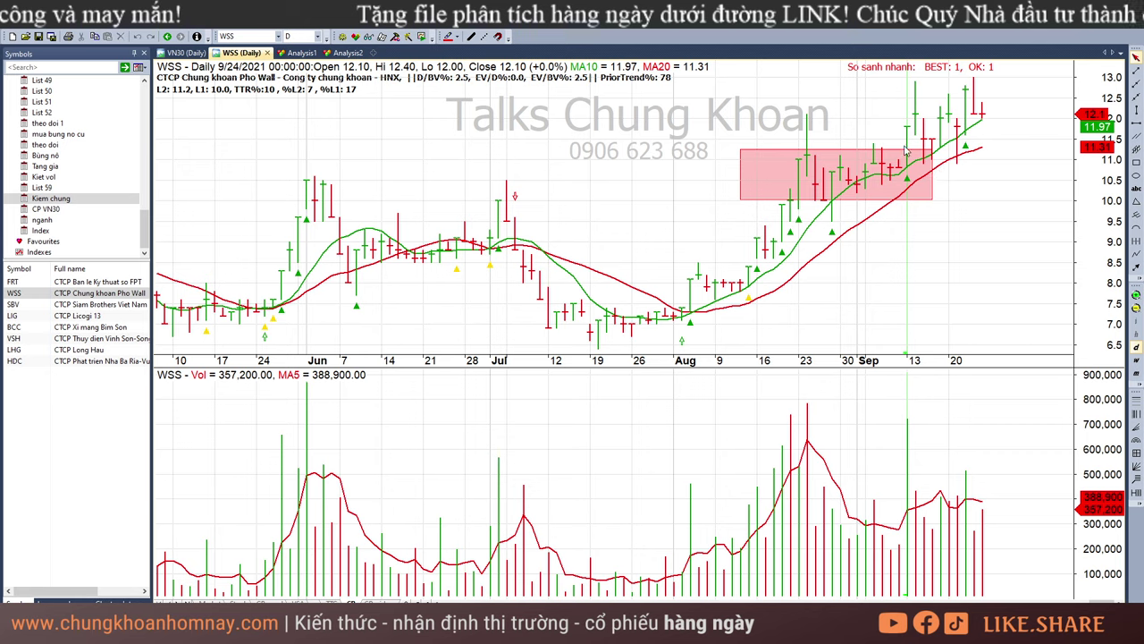
{"action": "left_click_drag", "start_coordinate": [910, 149], "coordinate": [936, 136]}
{"action": "left_click", "coordinate": [961, 119]}
{"action": "left_click", "coordinate": [982, 113]}
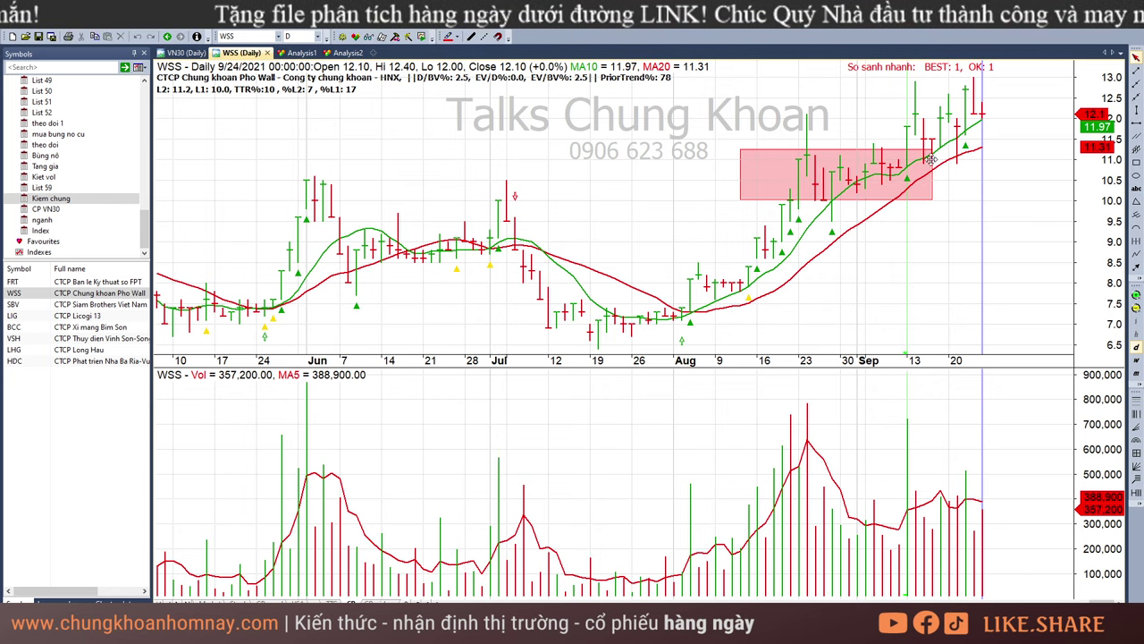
{"action": "key", "text": "alt+Tab"}
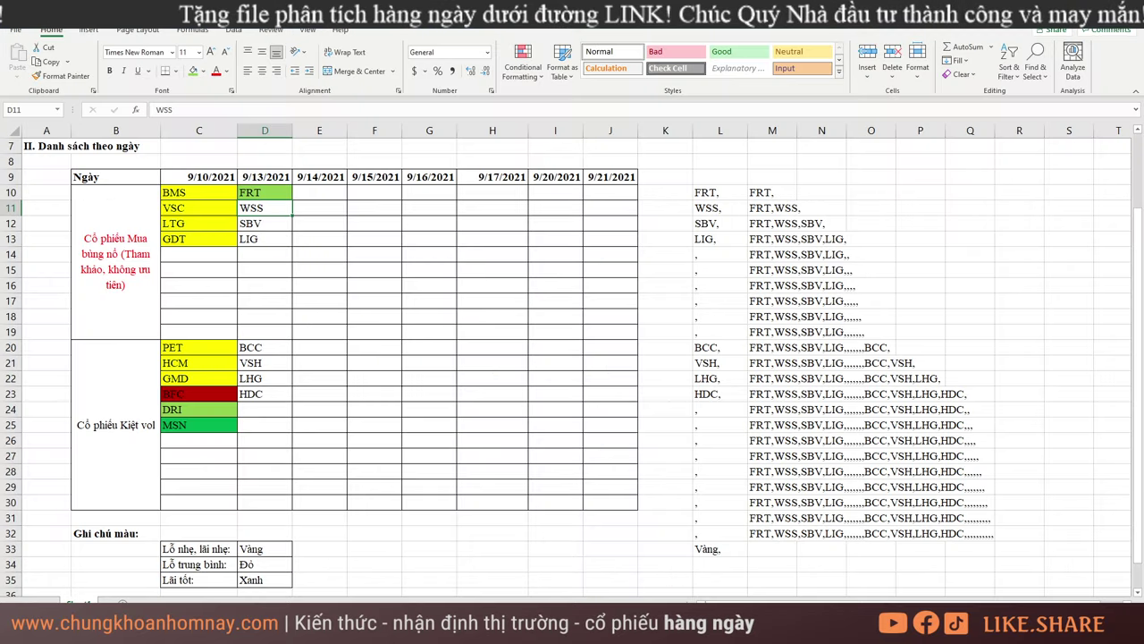
{"action": "left_click", "coordinate": [192, 70]}
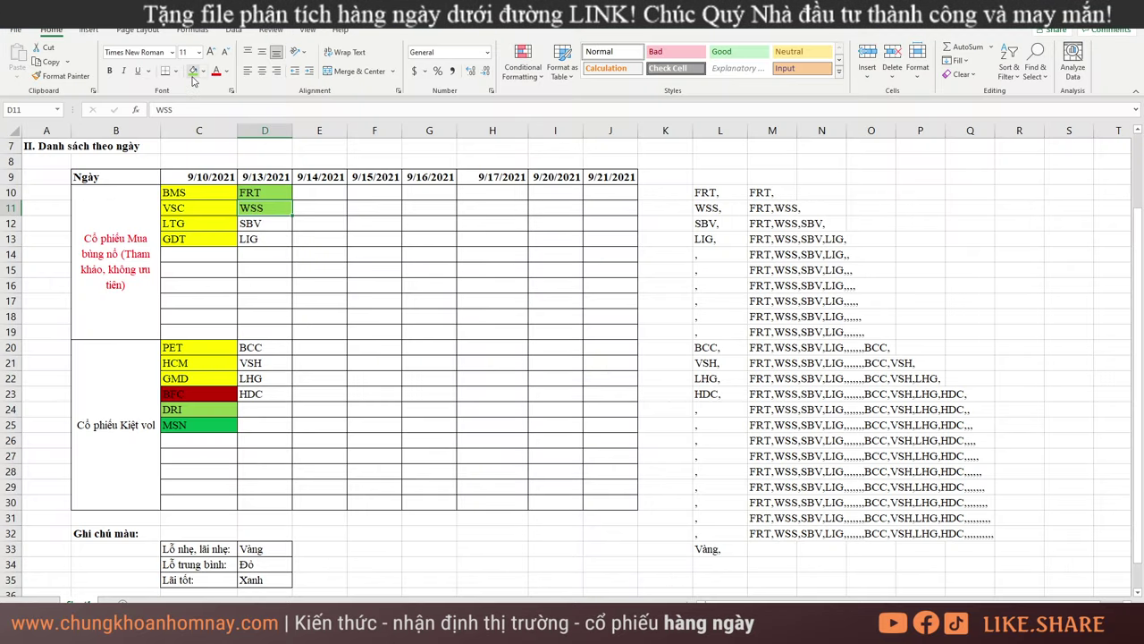
Select the SBV cell D12, switch to AmiBroker and inspect SBV's 9/13/2021 and 9/21/2021 bars
{"action": "left_click", "coordinate": [252, 223]}
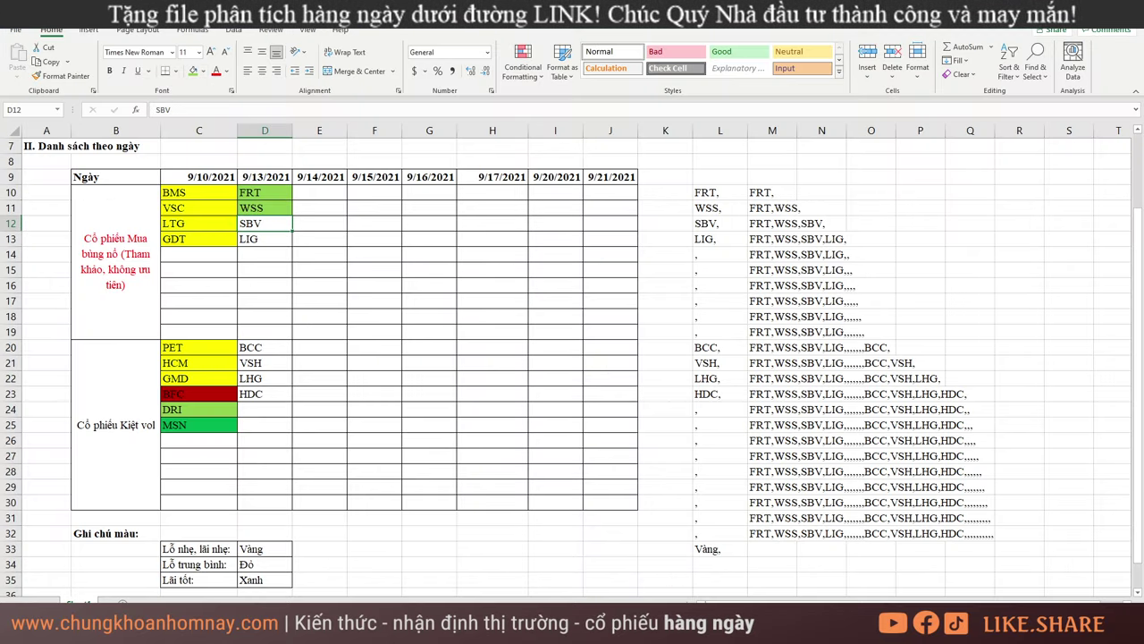
{"action": "key", "text": "alt+Tab"}
{"action": "key", "text": "Down"}
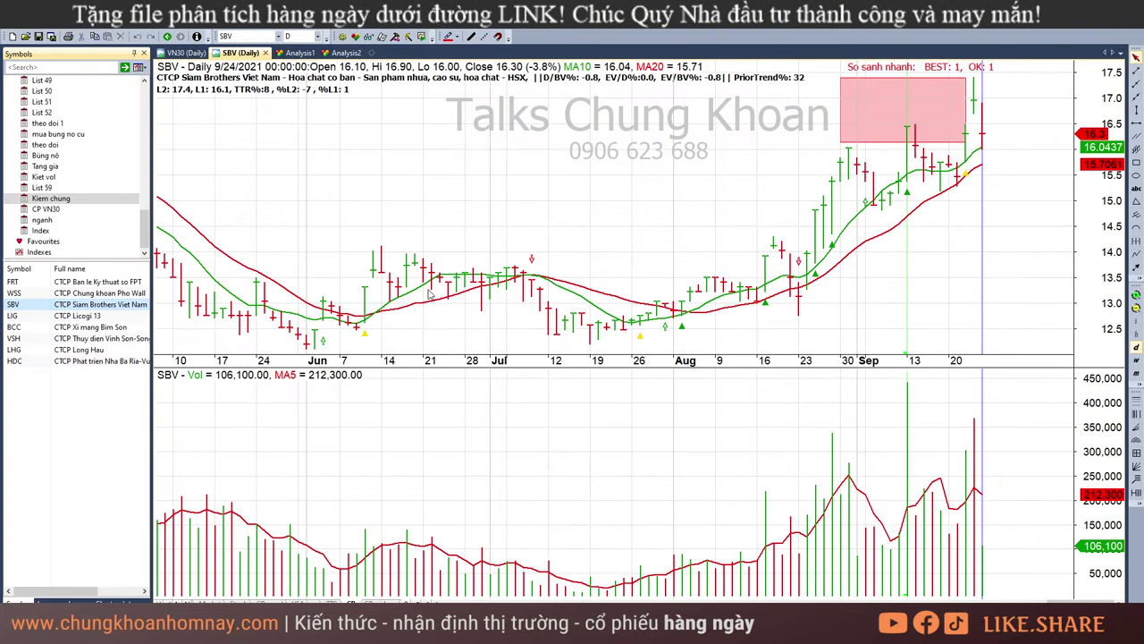
{"action": "left_click", "coordinate": [841, 205]}
{"action": "left_click", "coordinate": [907, 166]}
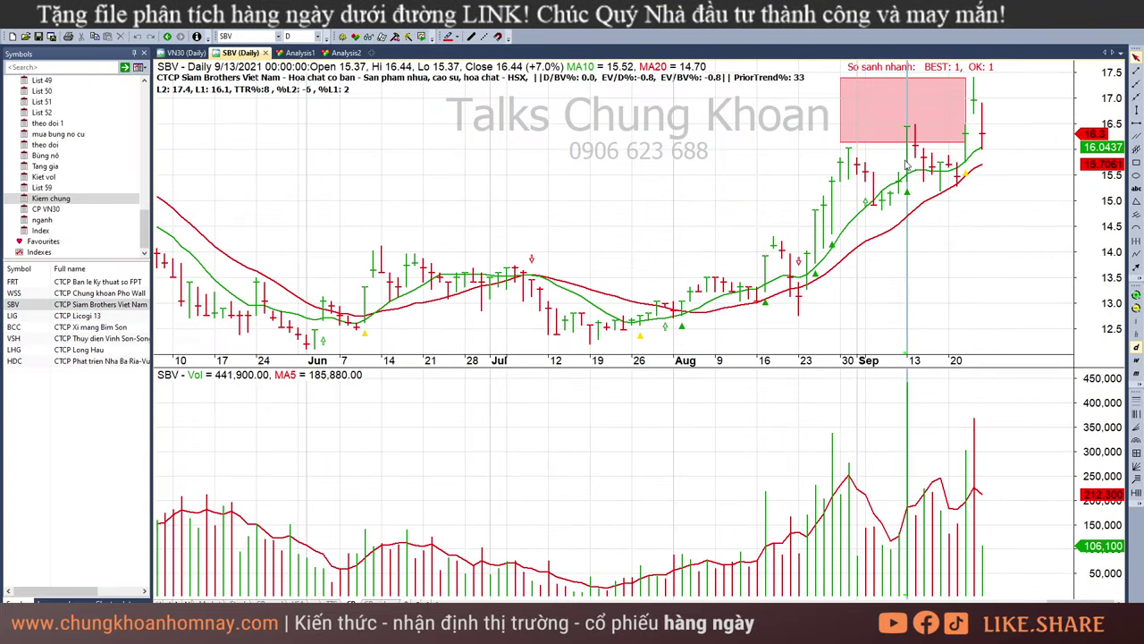
{"action": "left_click", "coordinate": [956, 195]}
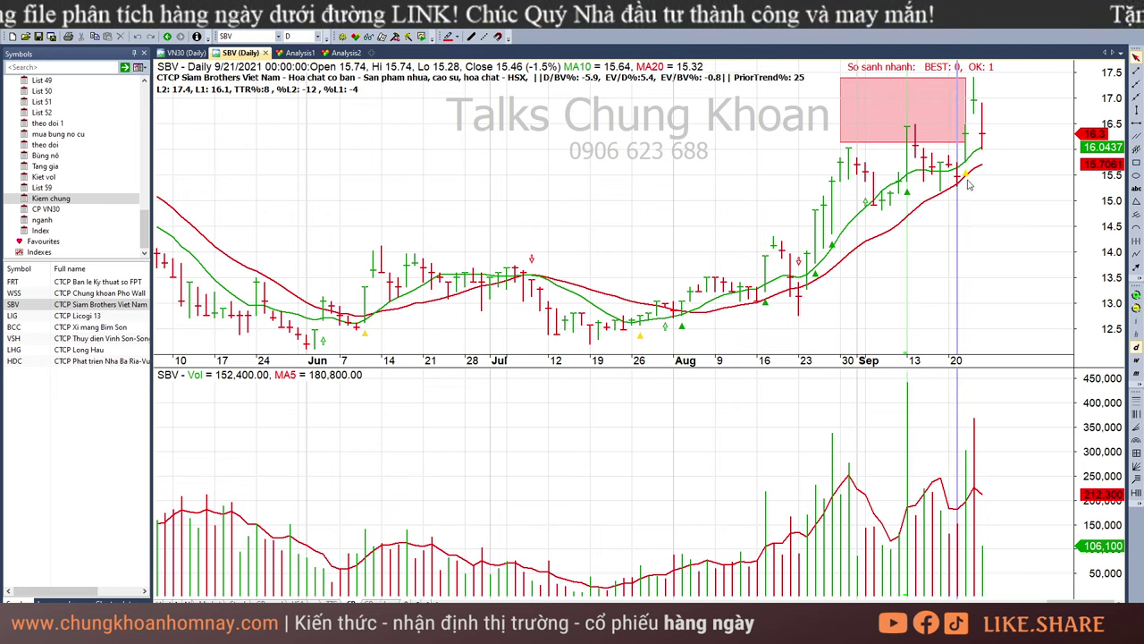